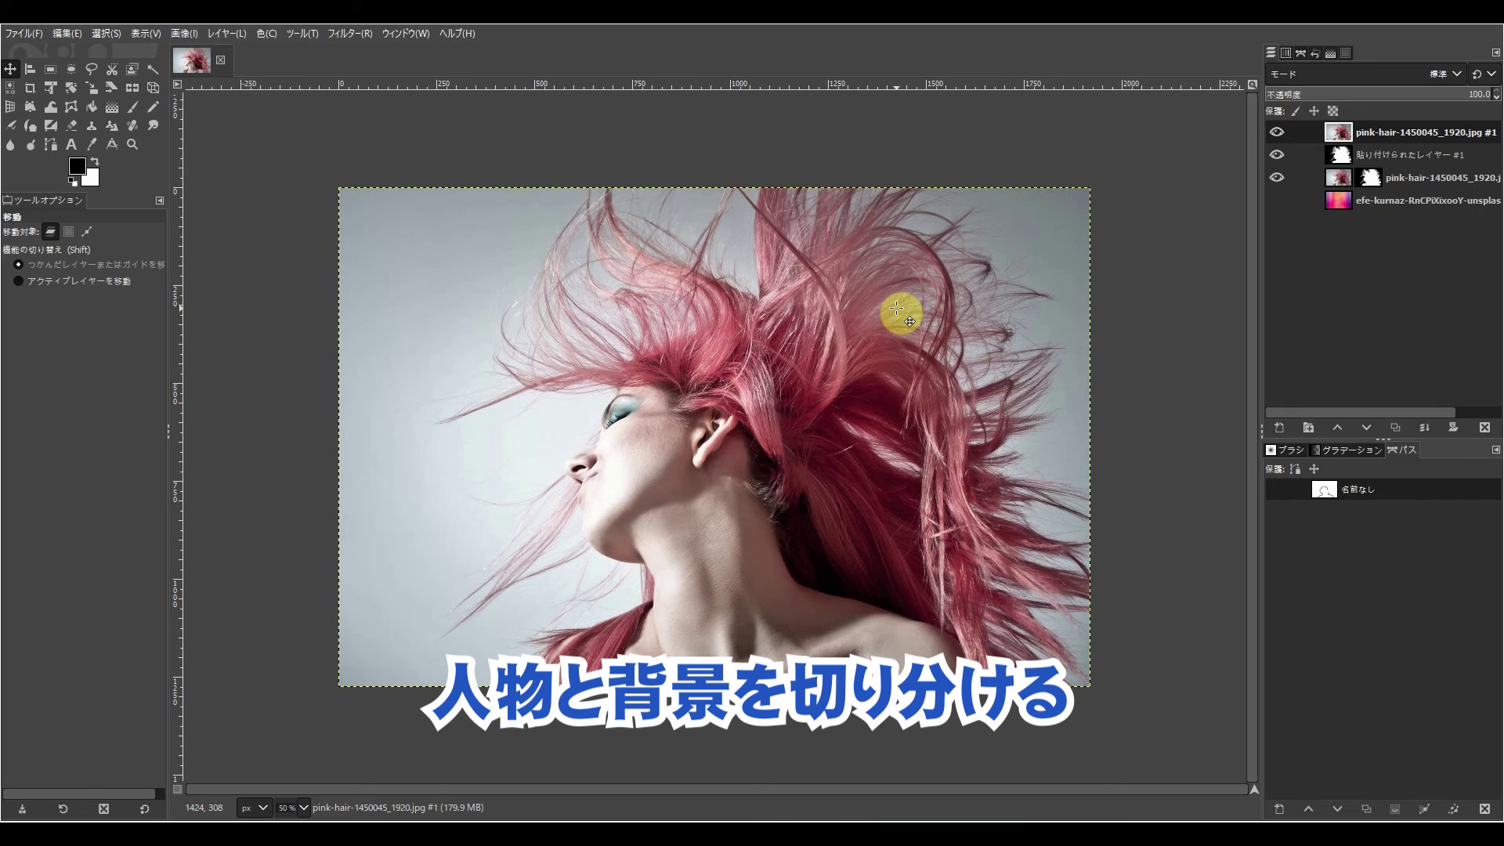
Hide the top photo and mask layers and show the pink-orange streaked background layer
click(1278, 131)
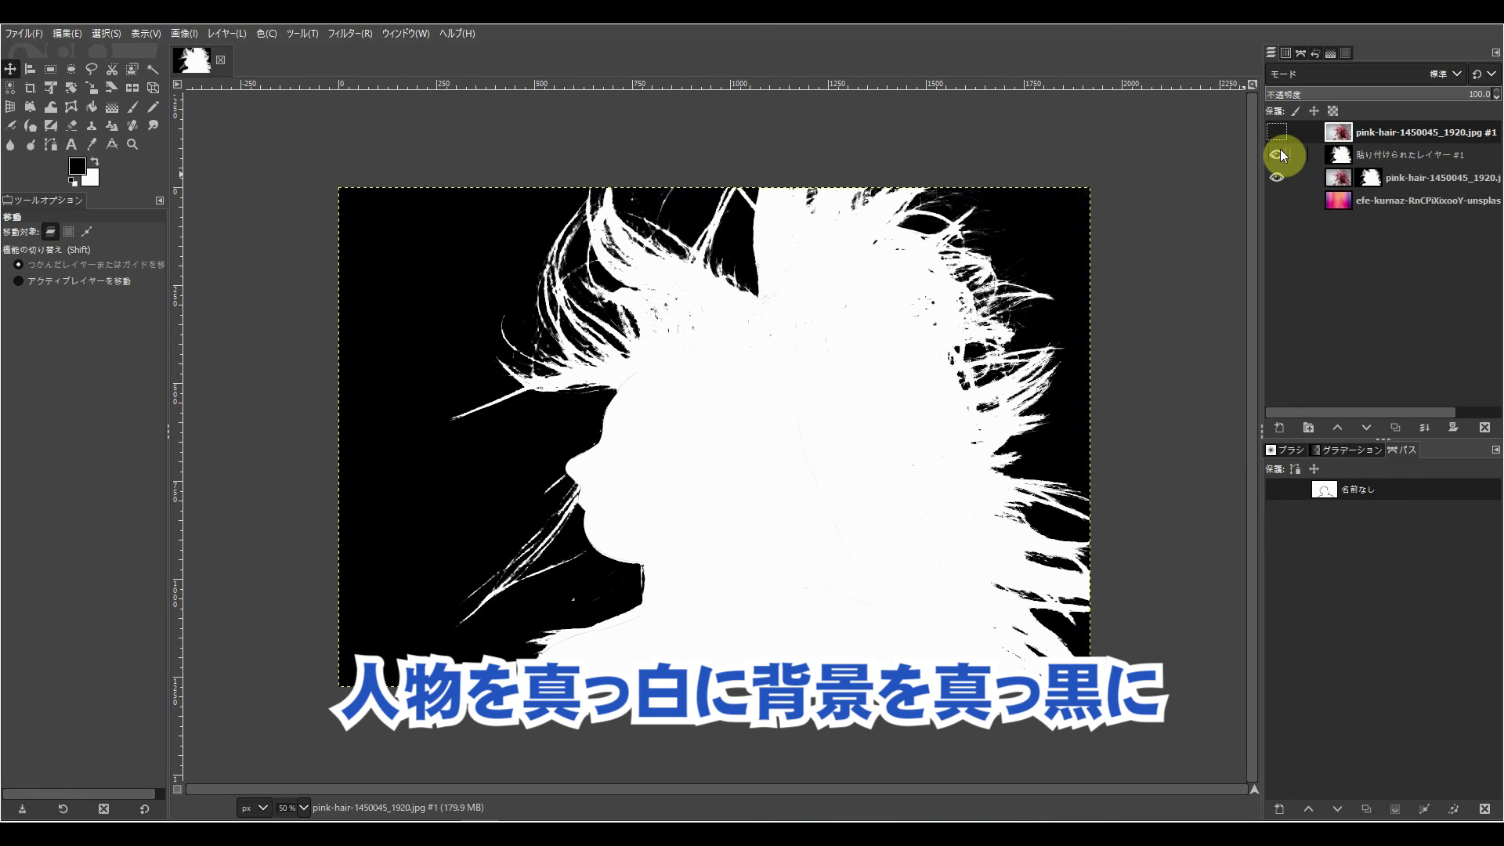
click(1279, 155)
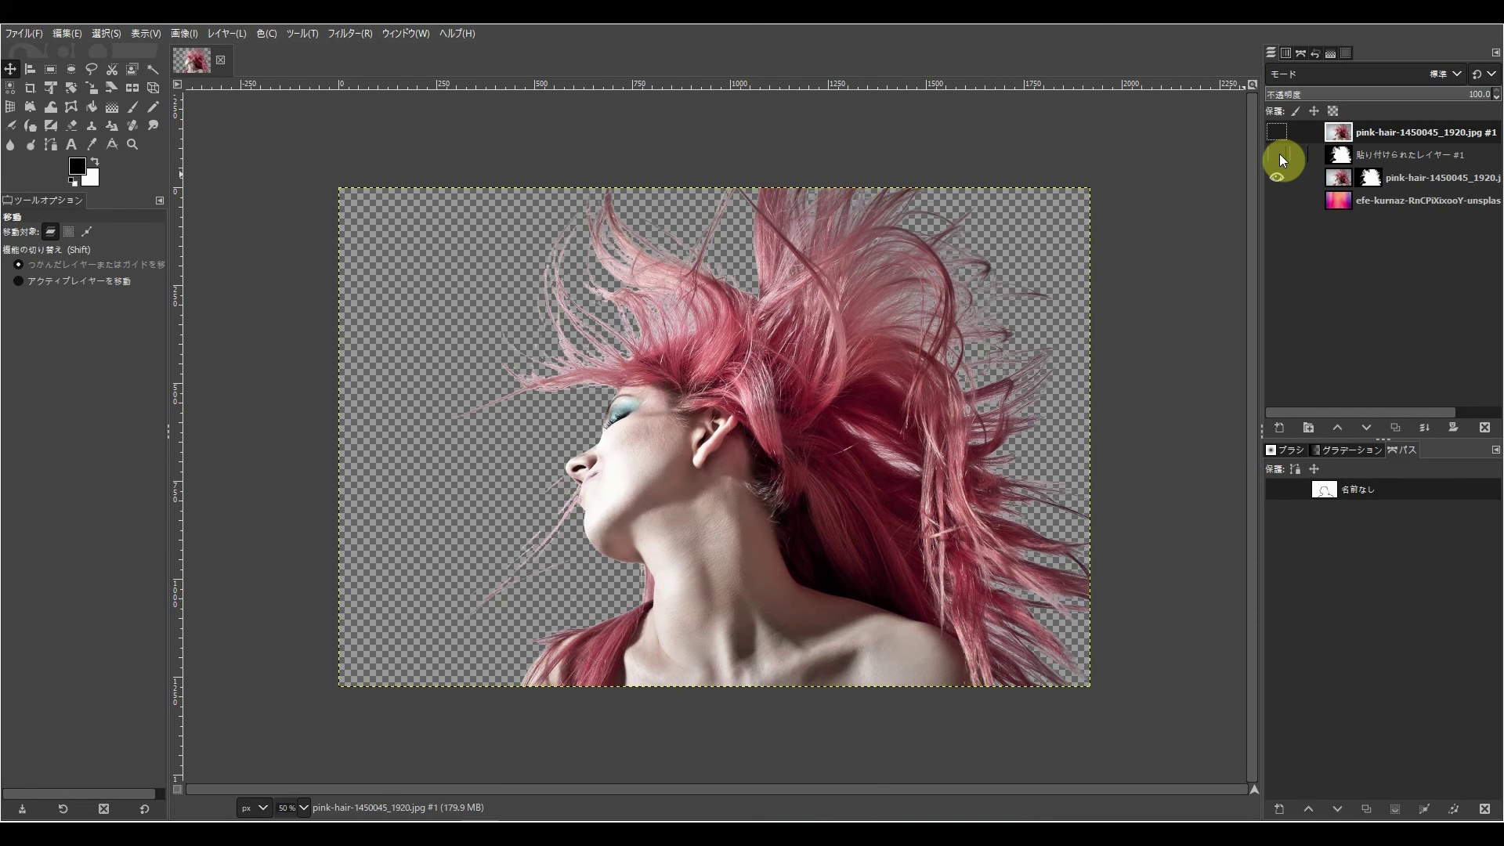
click(1278, 201)
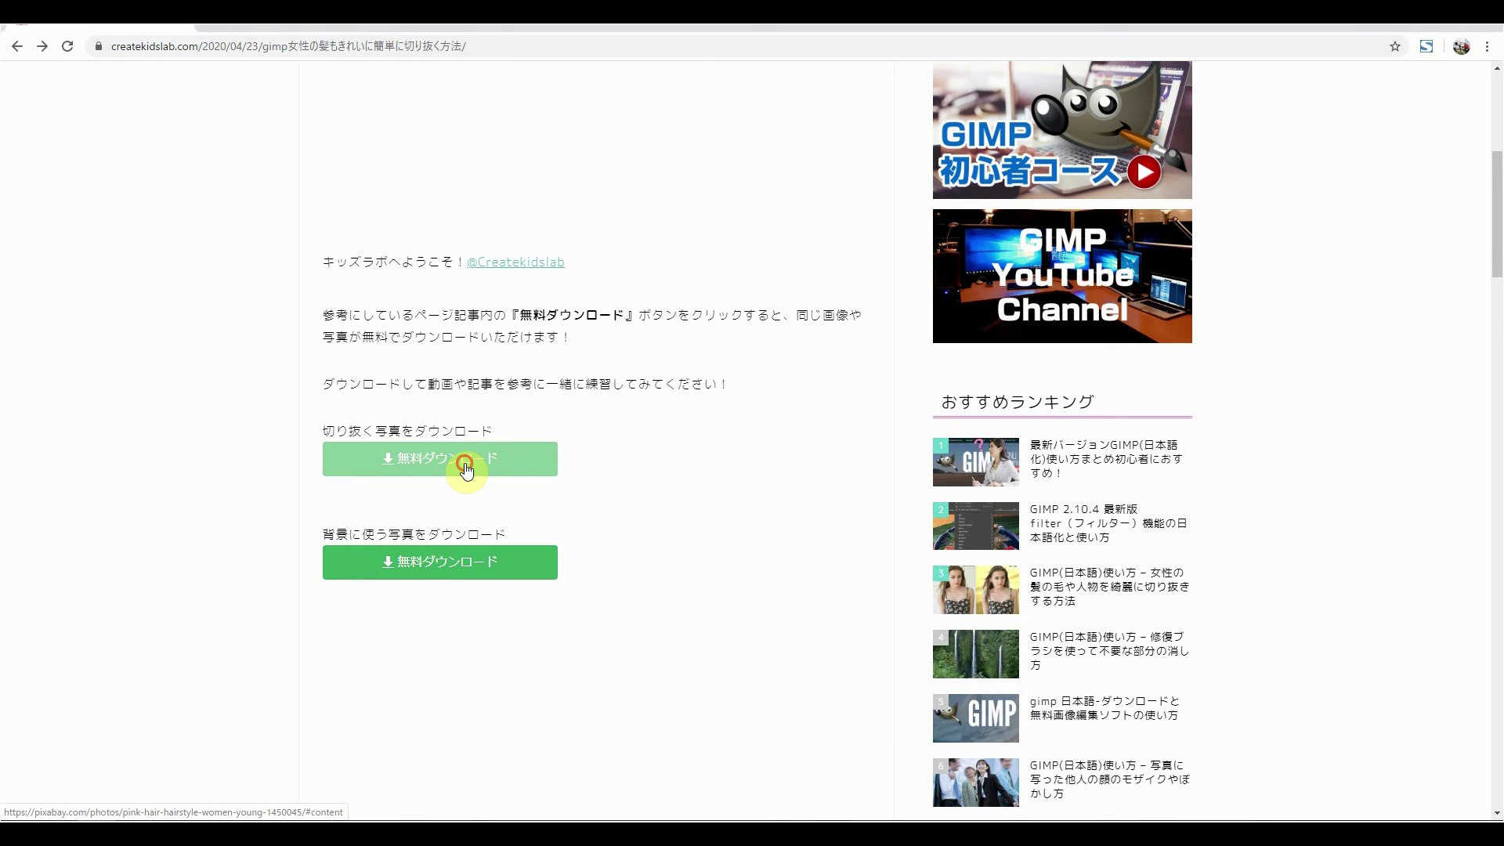
Go to the pink-hair photo's Pixabay page and open its Free Download size choices
click(466, 470)
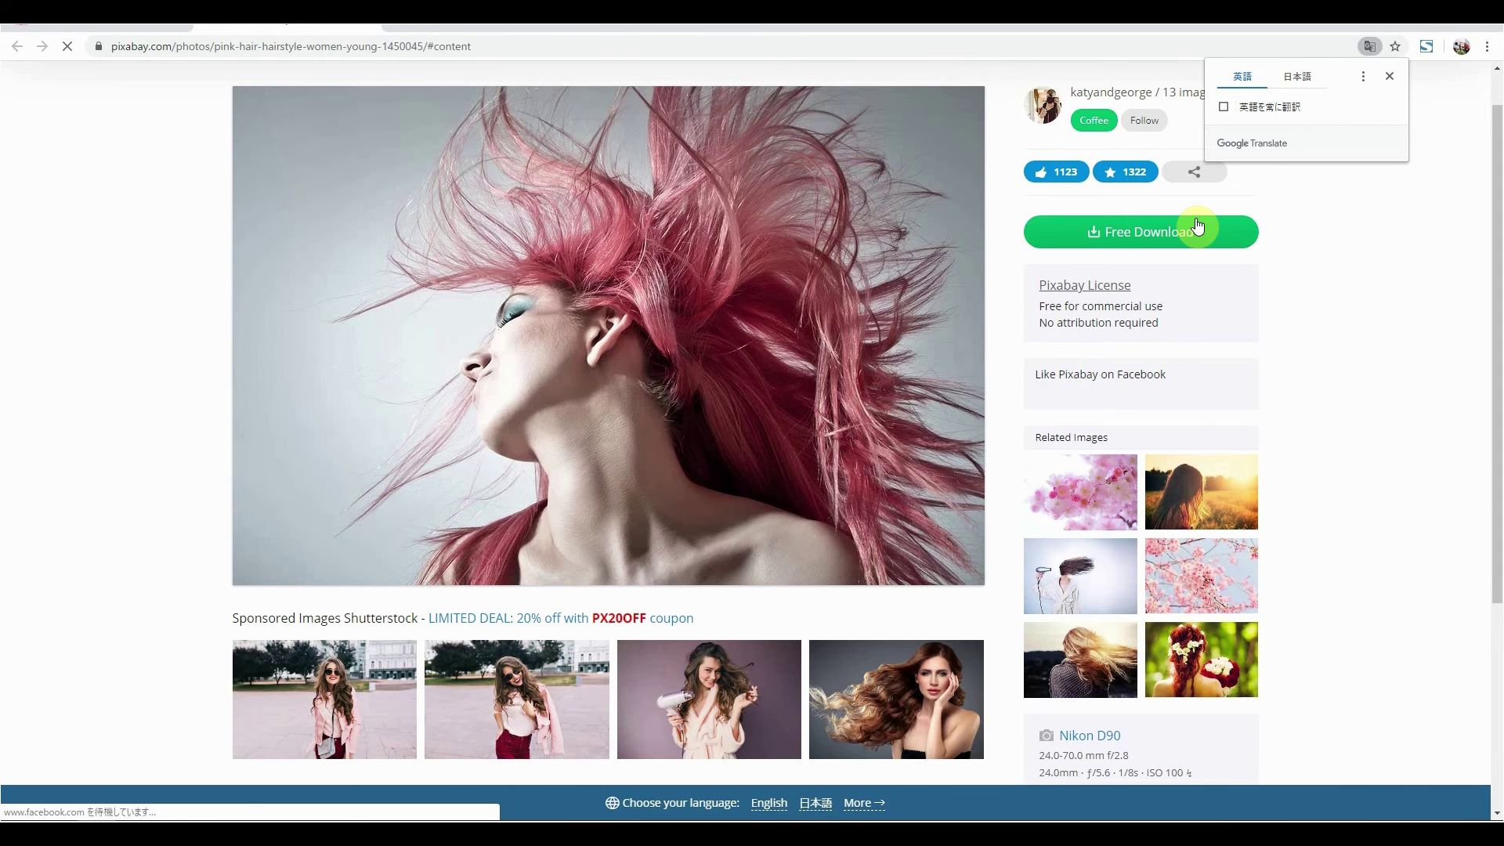
click(1122, 234)
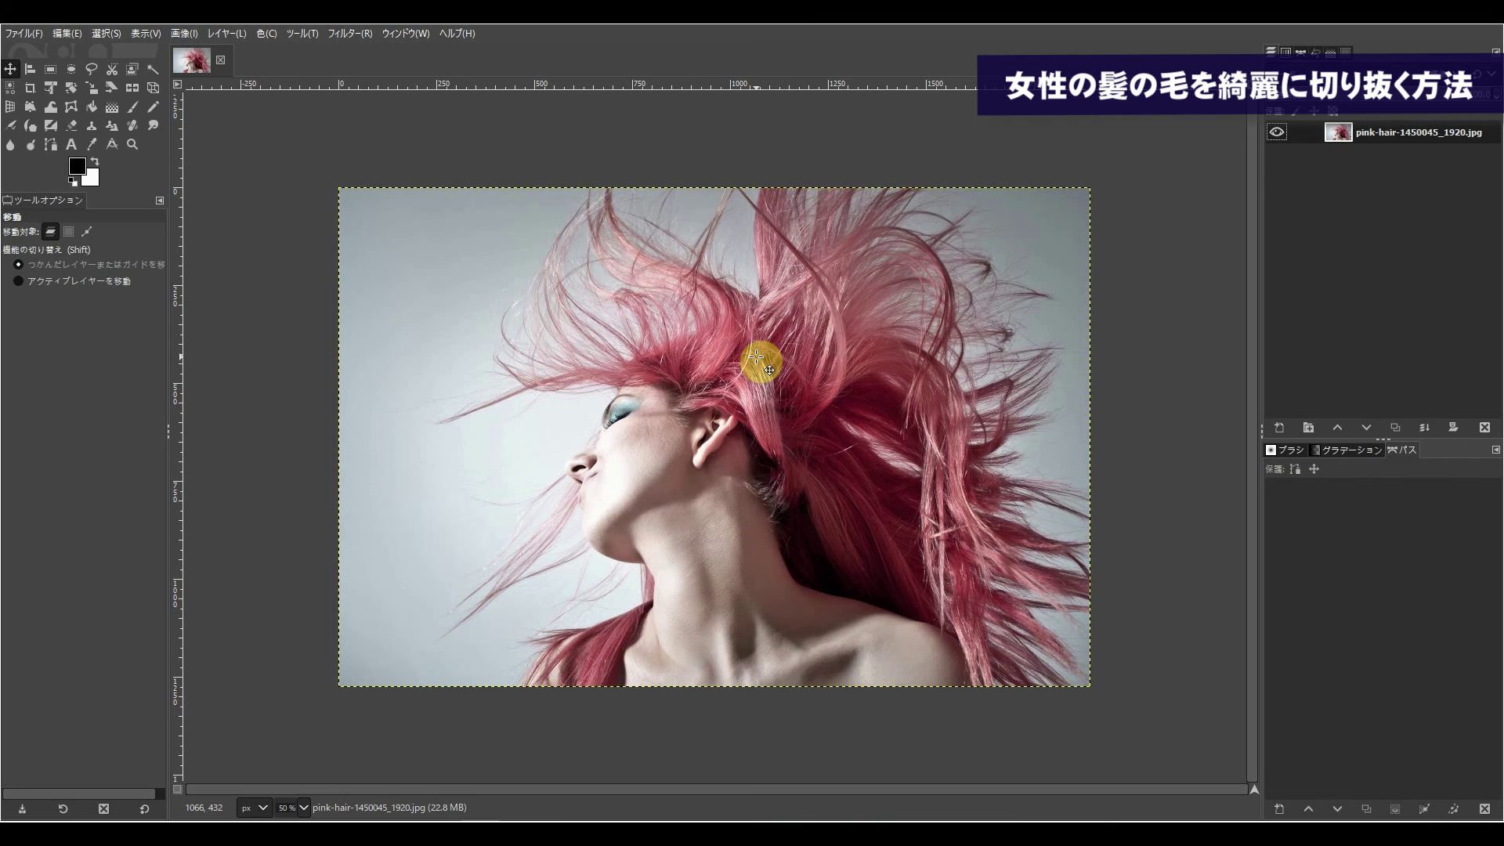
Zoom in on the woman's face and start a path with an anchor at the hairline
click(133, 145)
drag(505, 329, 734, 500)
click(48, 149)
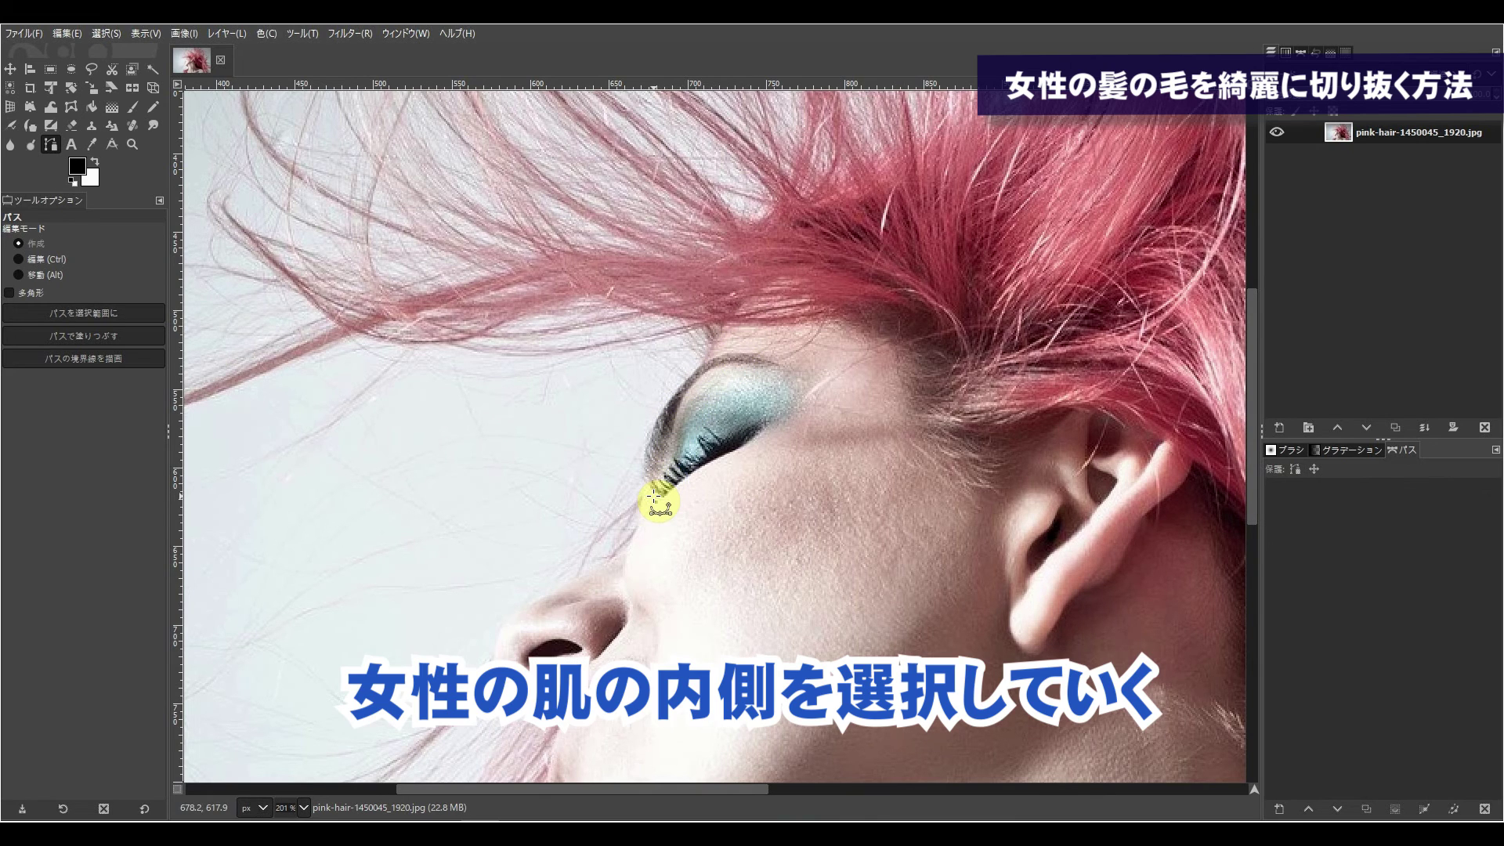
click(785, 281)
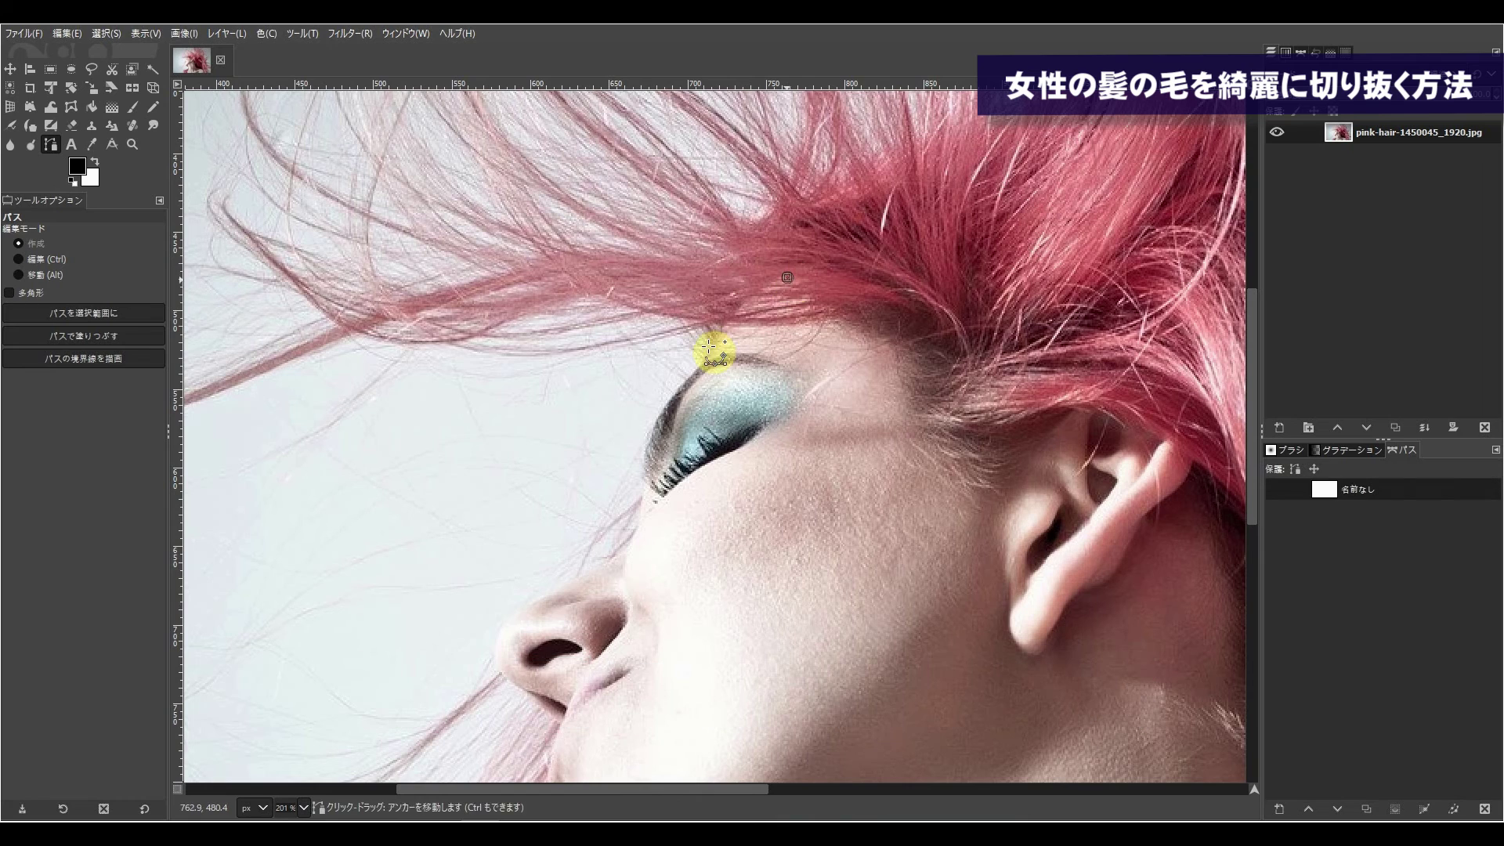
Curve the path over the eyelid, below the eye and beside the nose bridge to the nose tip
drag(697, 381, 671, 445)
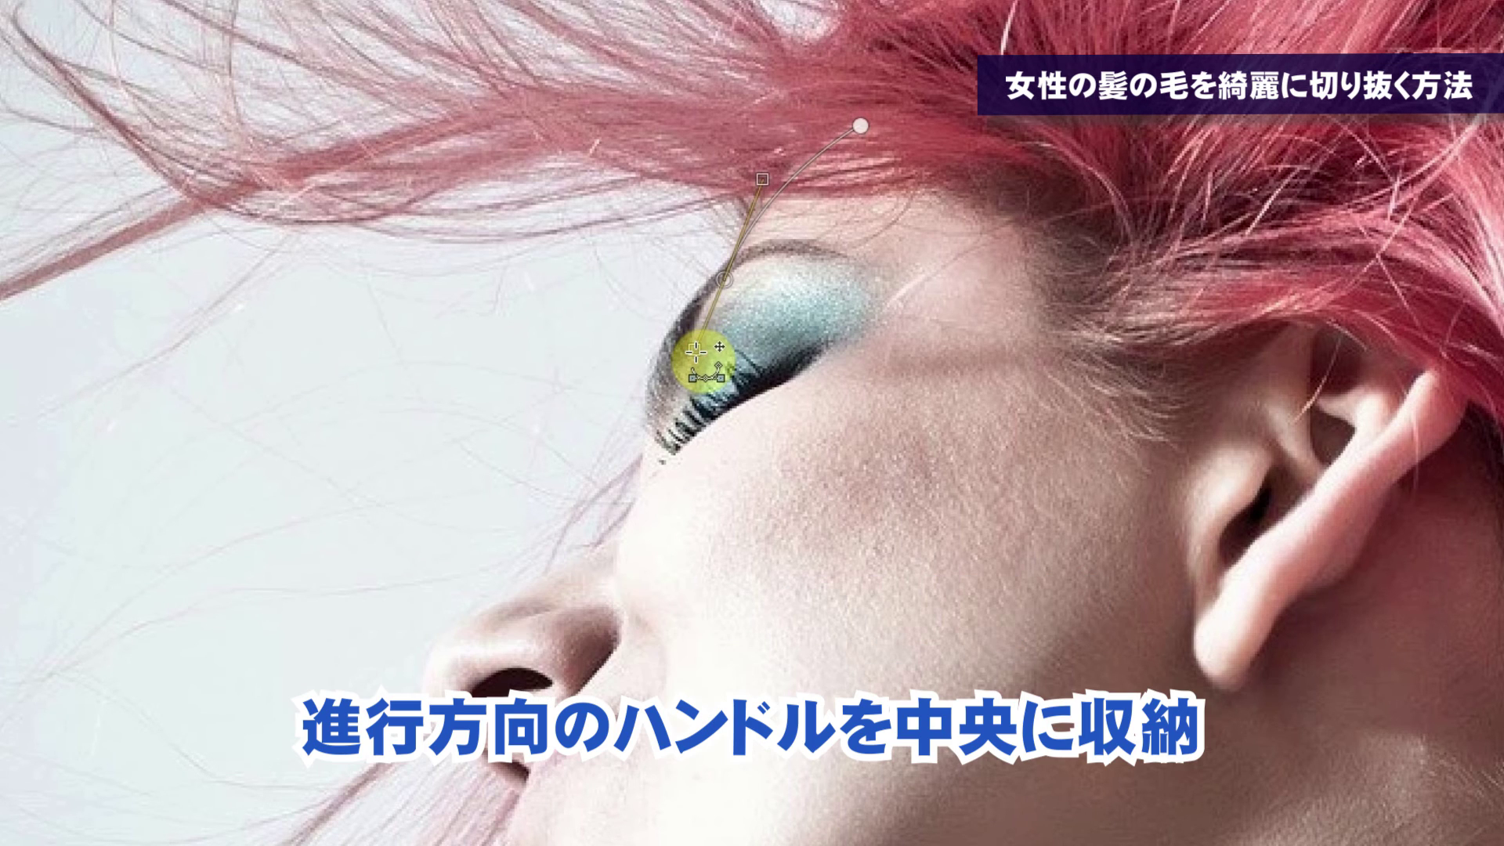
drag(696, 353, 730, 280)
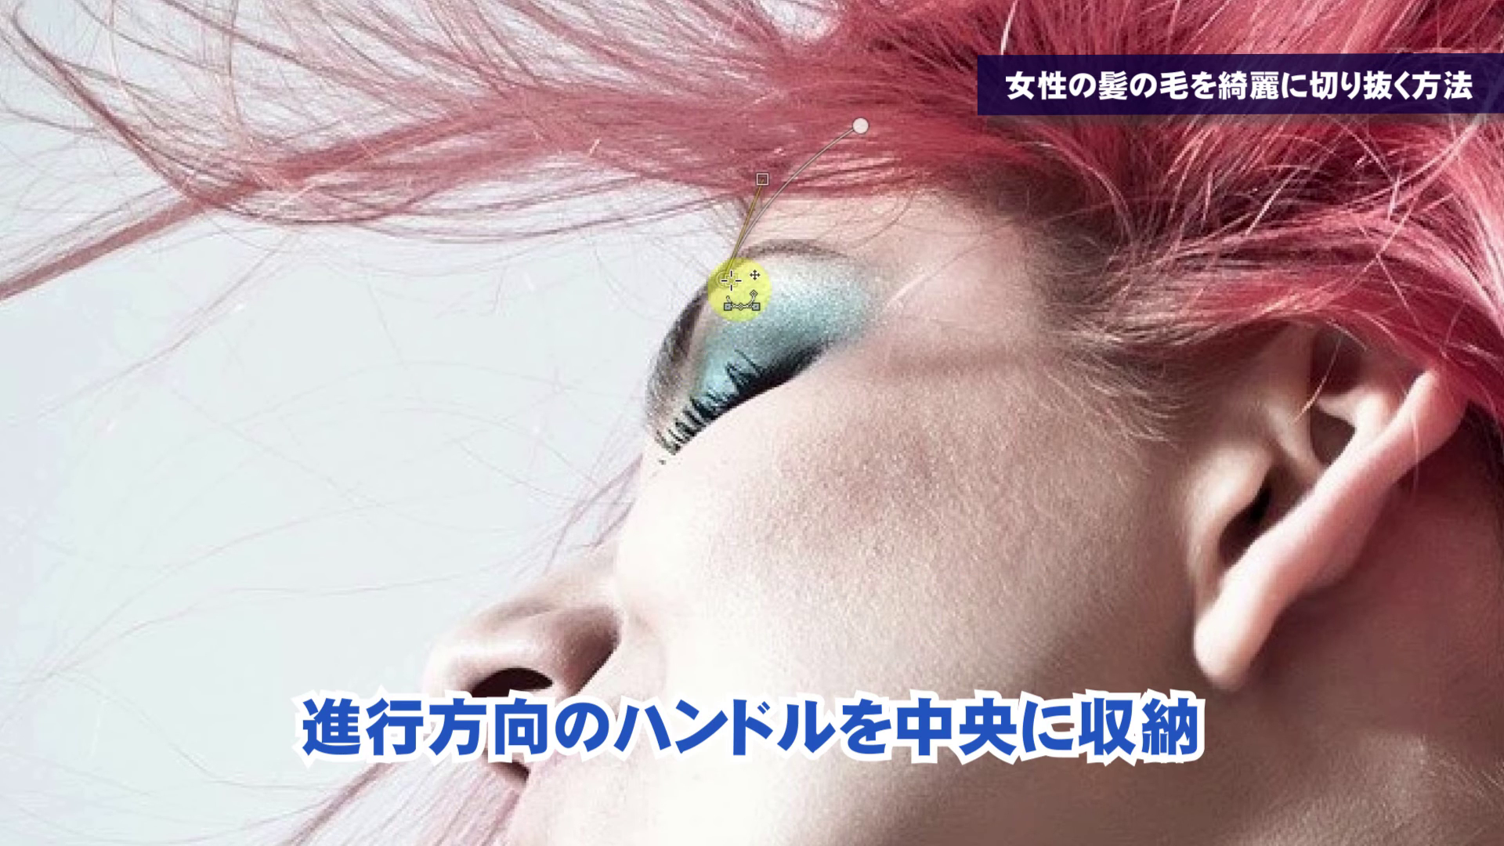
drag(652, 411, 629, 527)
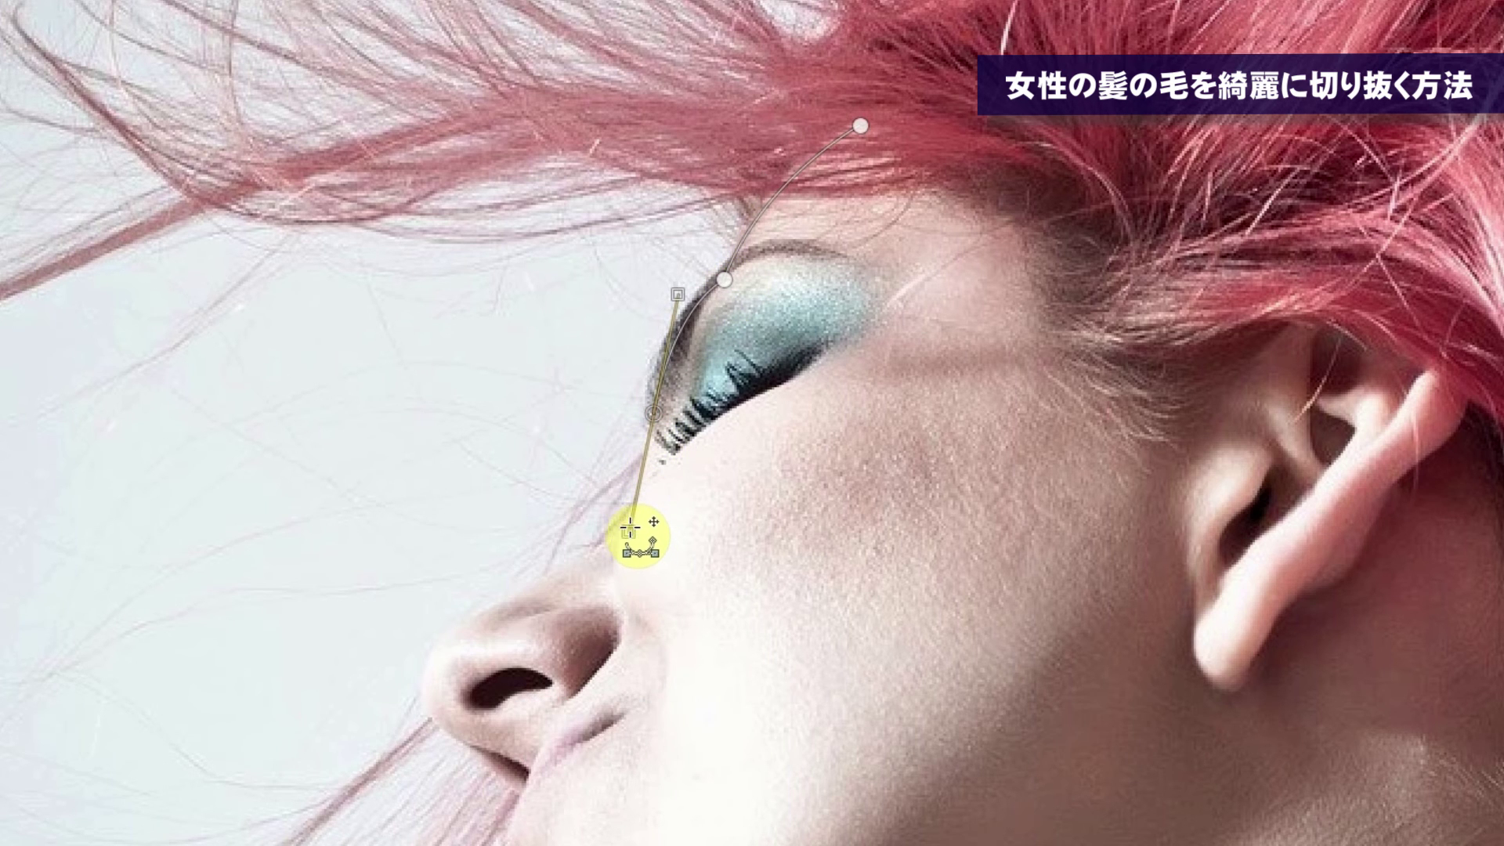
drag(629, 527, 655, 418)
mouse_move(614, 551)
mouse_down()
mouse_move(581, 576)
mouse_move(608, 547)
mouse_up()
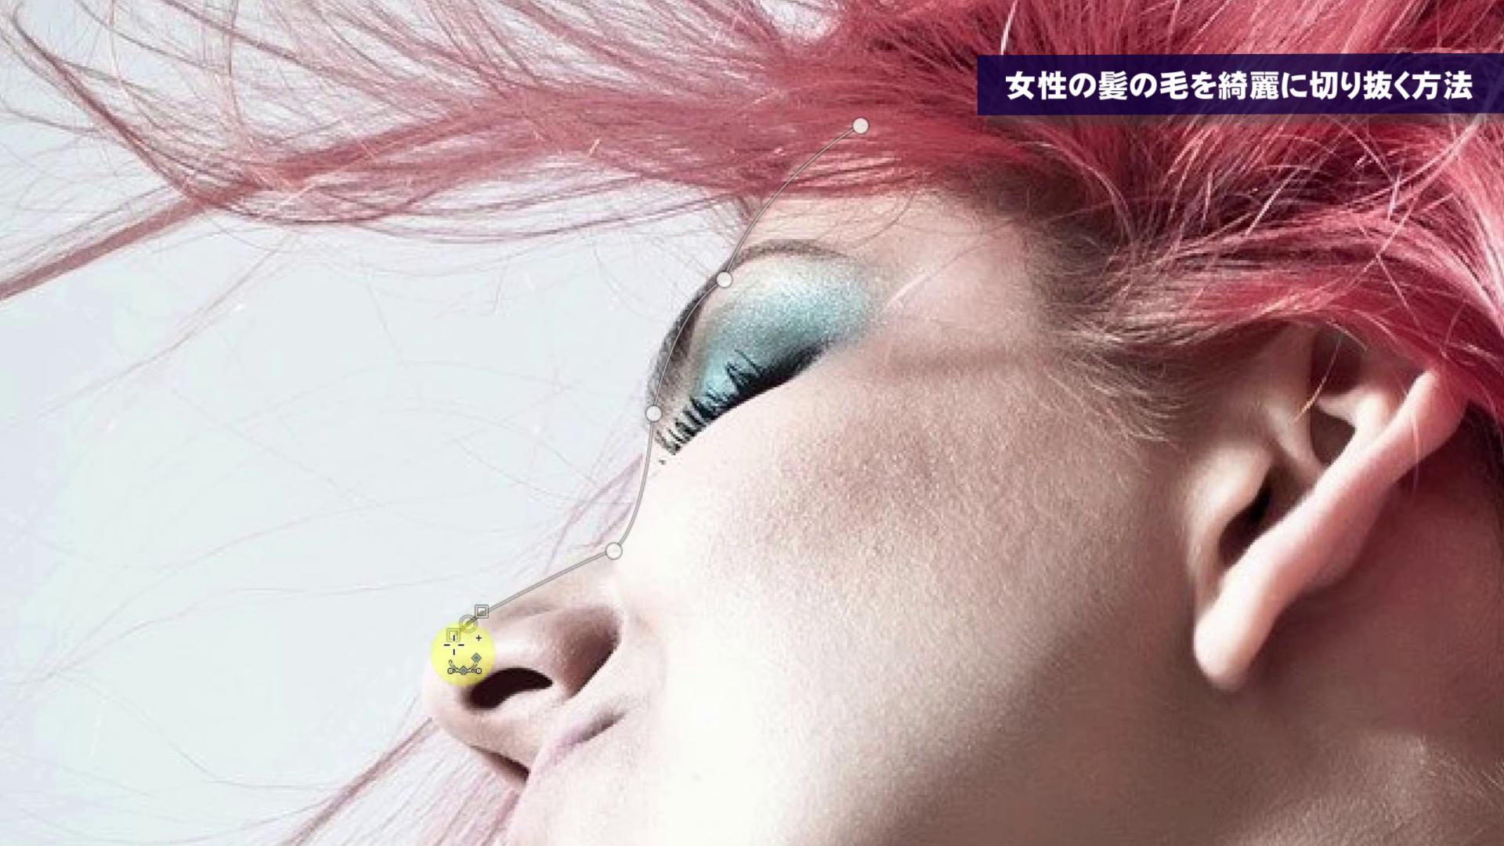
mouse_move(468, 623)
mouse_down()
mouse_move(470, 776)
mouse_move(487, 767)
mouse_up()
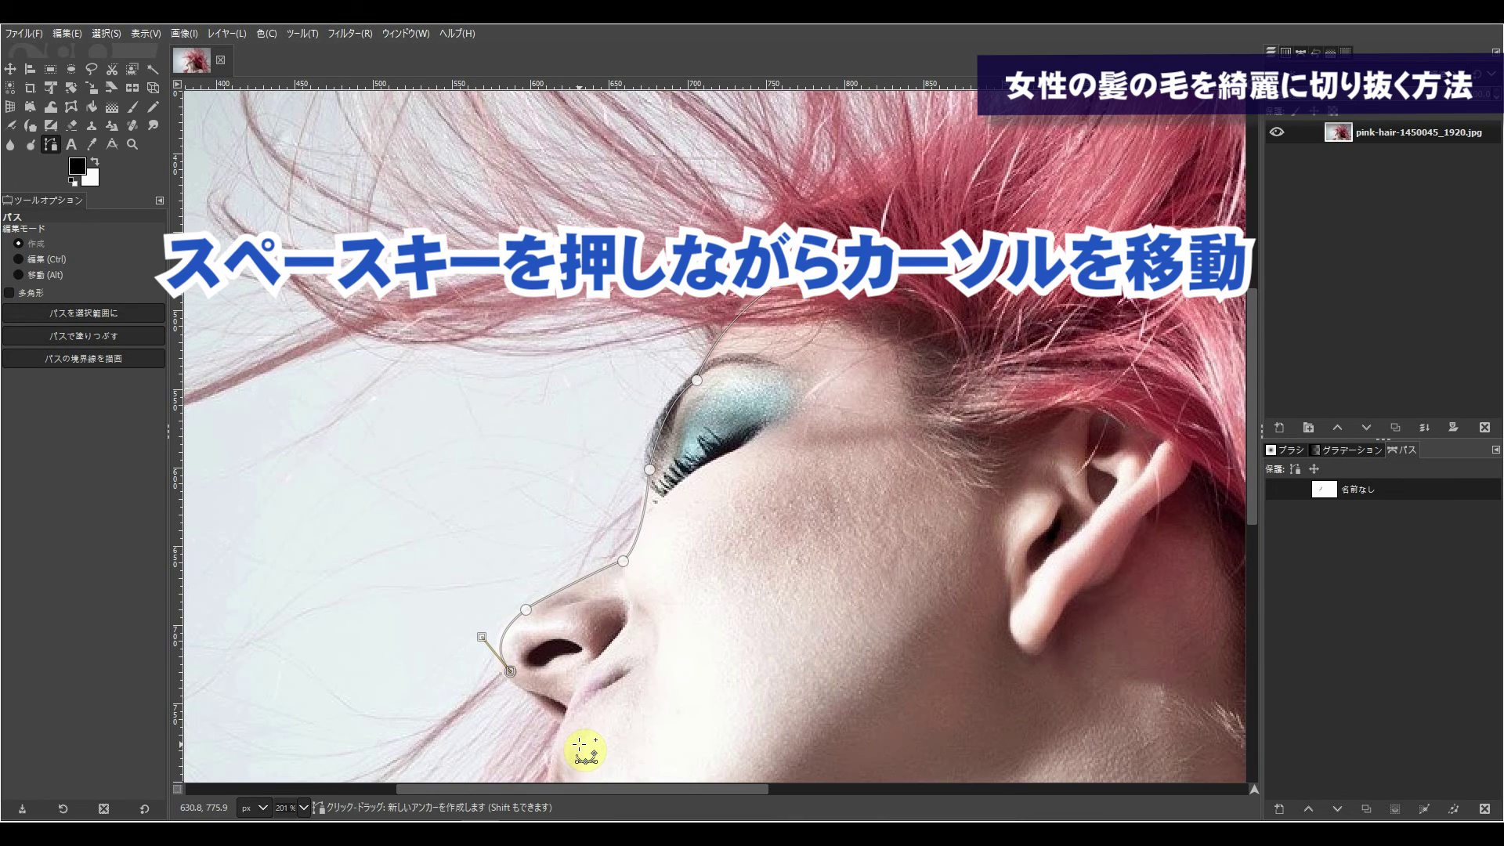
Extend the path beneath the nose, over the lips and chin, and along the jaw to the neck
key(space)
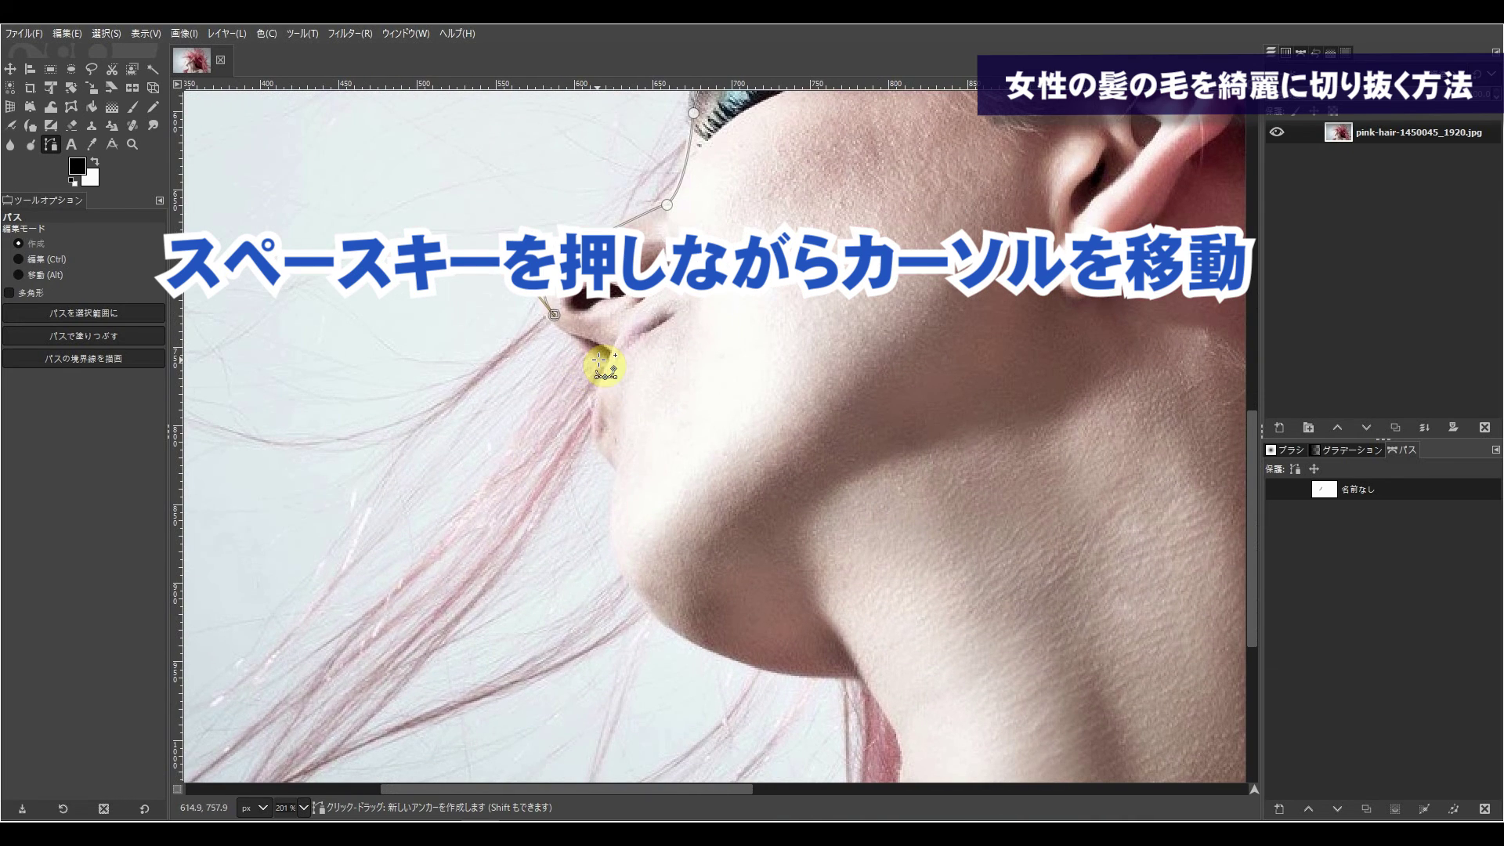
drag(600, 363, 640, 391)
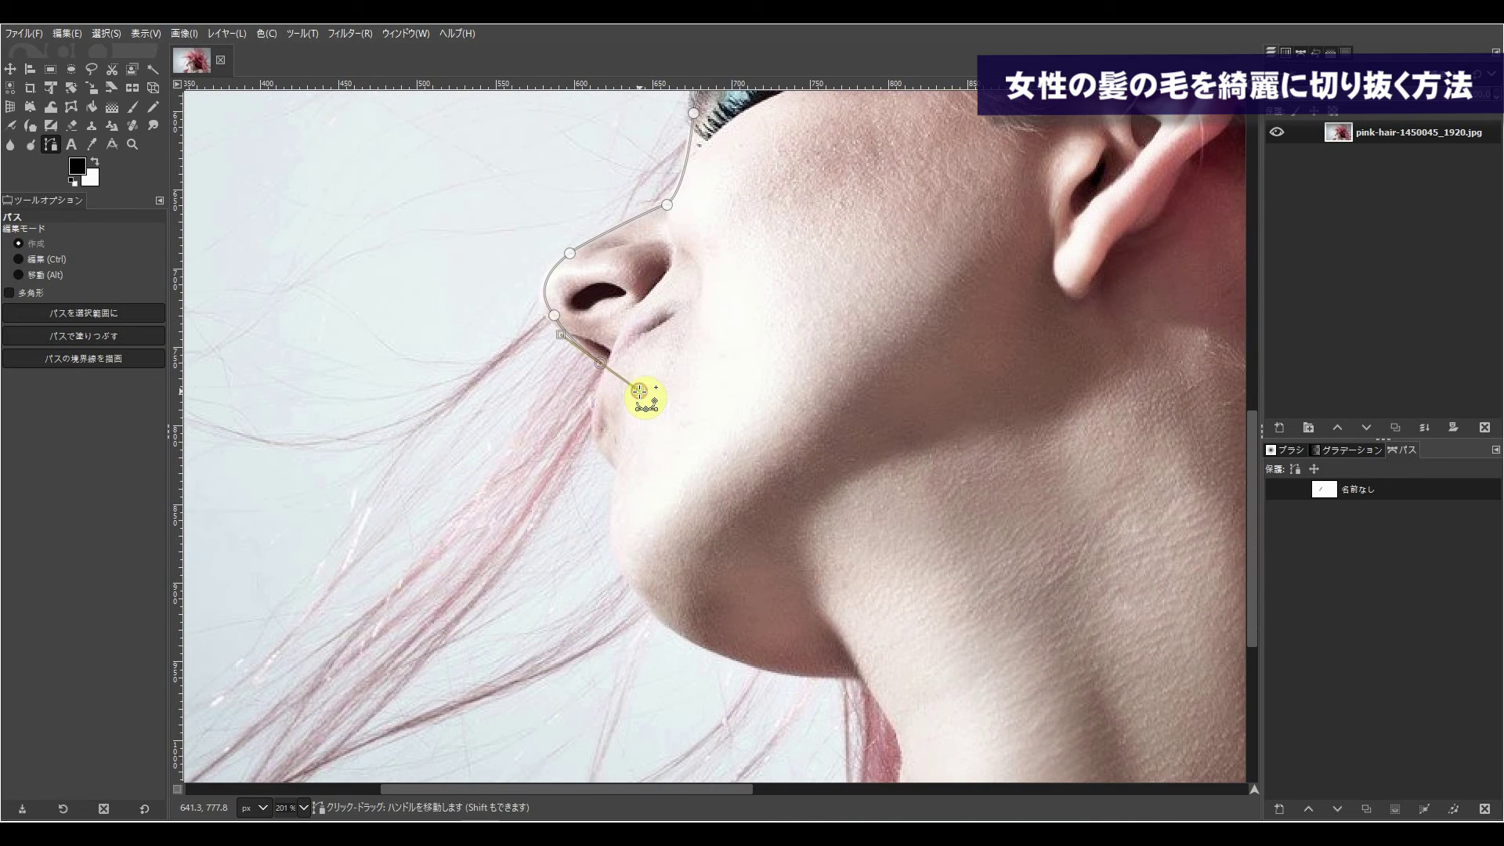
drag(640, 390, 601, 363)
drag(599, 444, 625, 470)
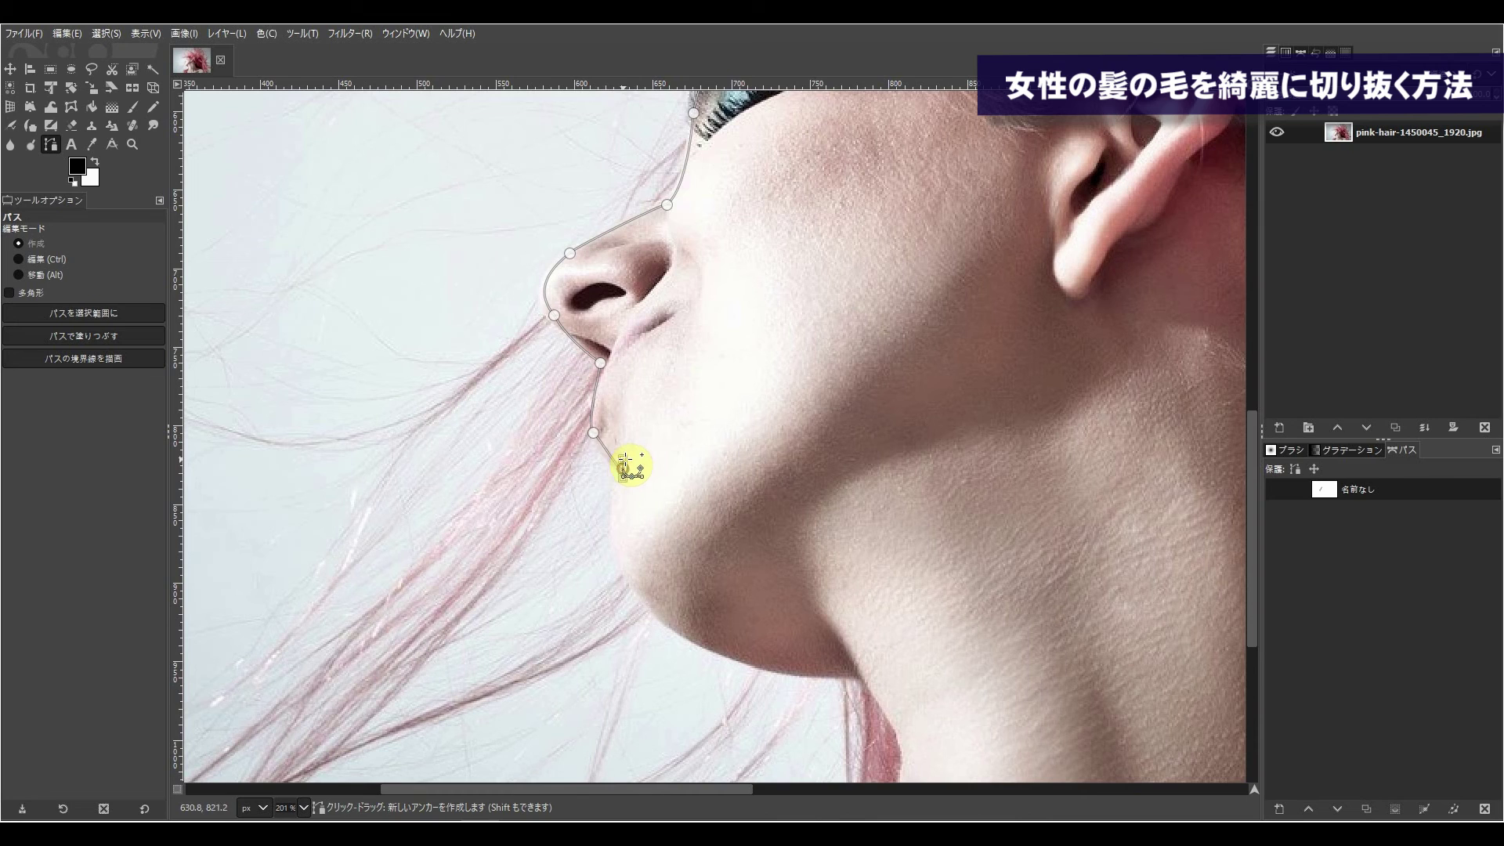
mouse_move(623, 469)
mouse_down()
mouse_move(644, 483)
mouse_move(623, 468)
mouse_up()
mouse_move(648, 596)
mouse_down()
mouse_move(701, 651)
mouse_move(650, 595)
mouse_up()
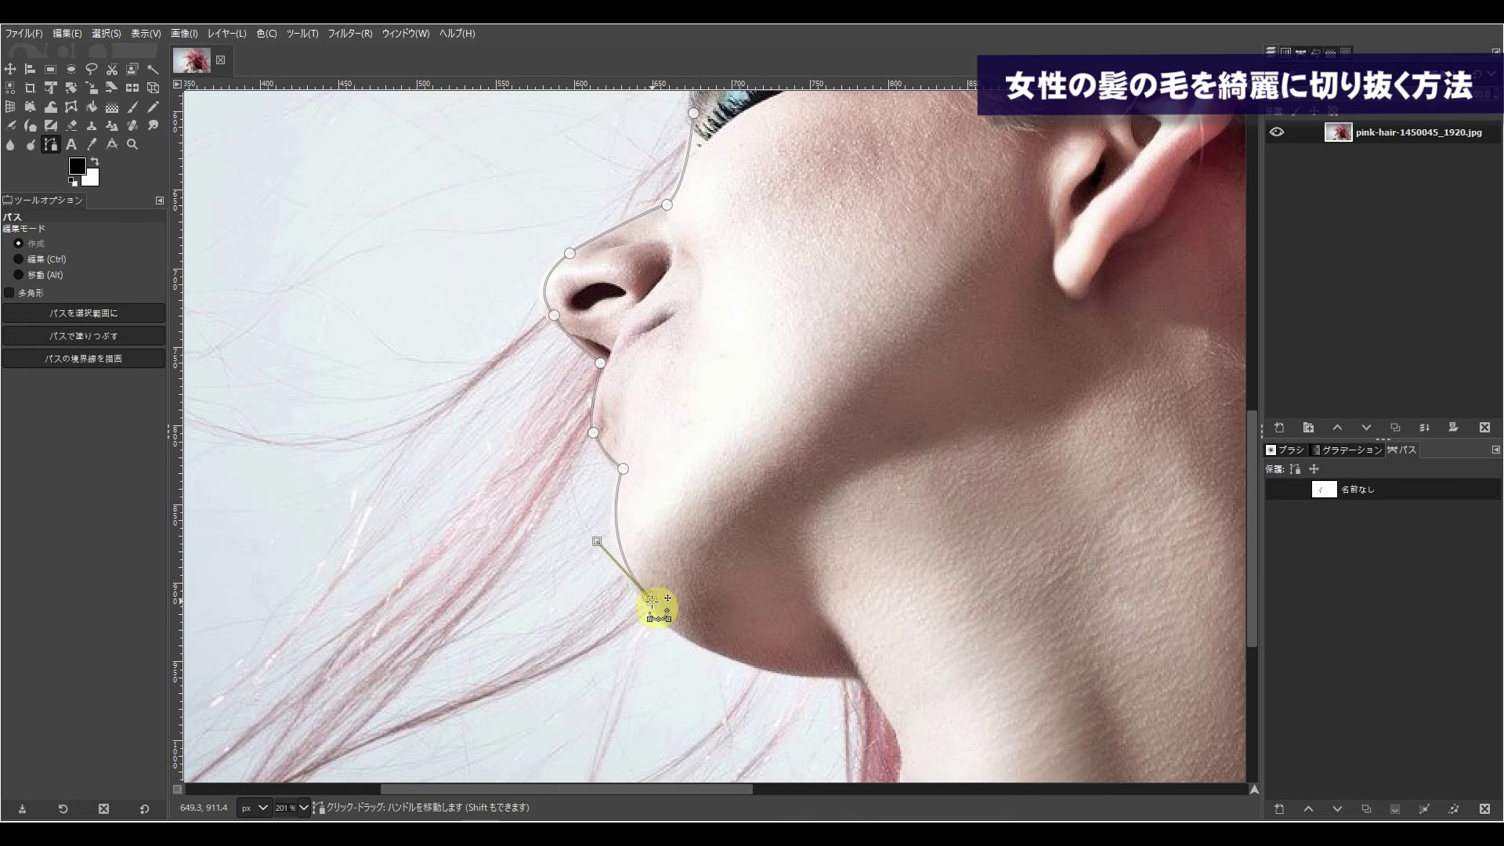
mouse_move(859, 674)
mouse_down()
mouse_move(1039, 680)
mouse_move(862, 672)
mouse_up()
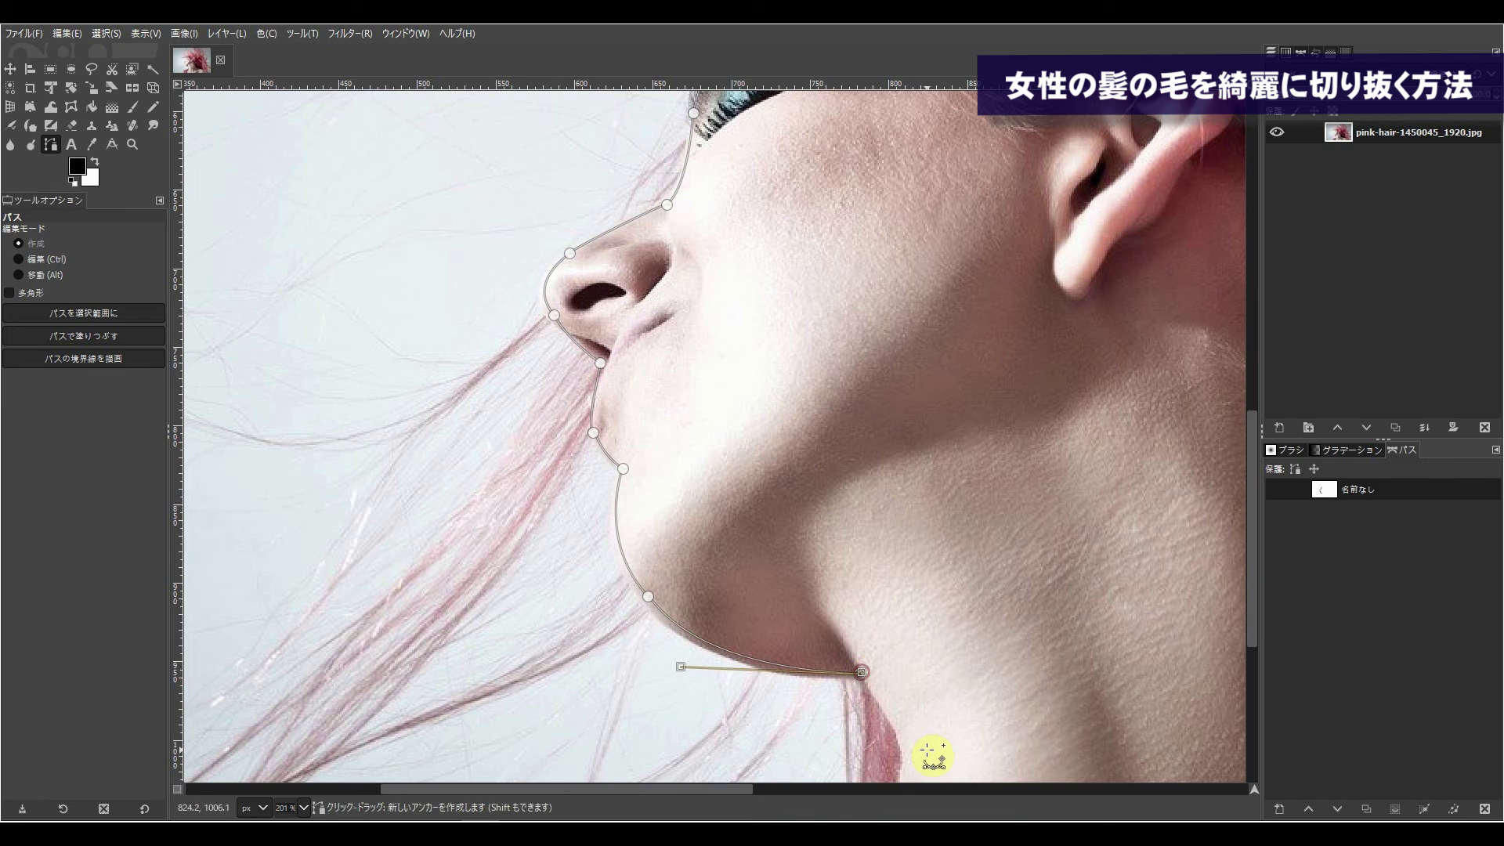
Continue the path down the neck and along the hair over the shoulder to the bottom edge
mouse_move(914, 769)
mouse_down()
mouse_move(863, 490)
mouse_move(815, 391)
mouse_up()
click(807, 381)
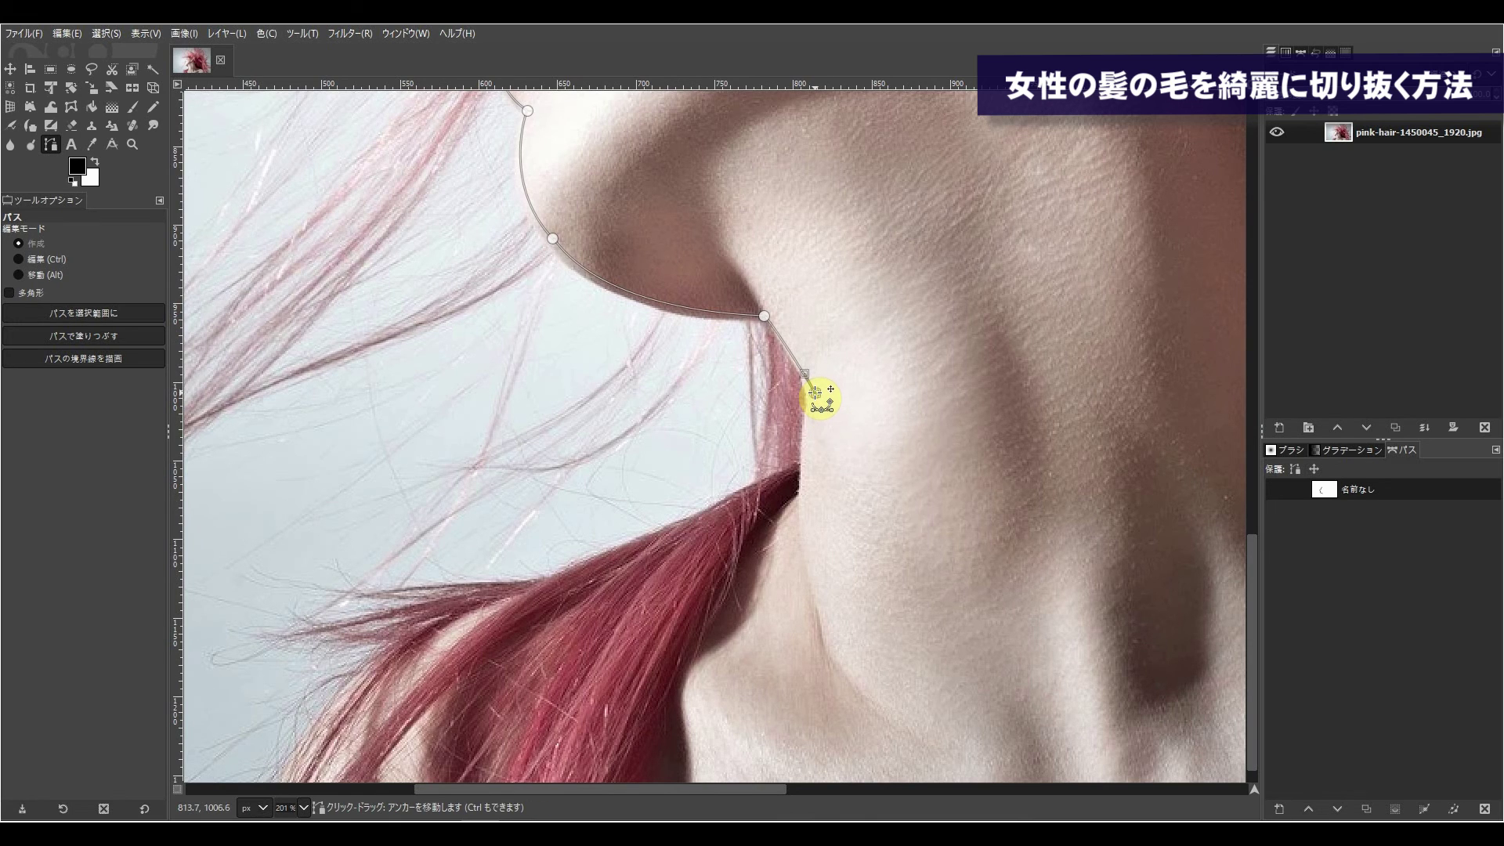
drag(807, 485, 803, 520)
click(814, 392)
click(807, 486)
mouse_move(519, 600)
mouse_down()
mouse_move(439, 636)
mouse_move(518, 600)
mouse_up()
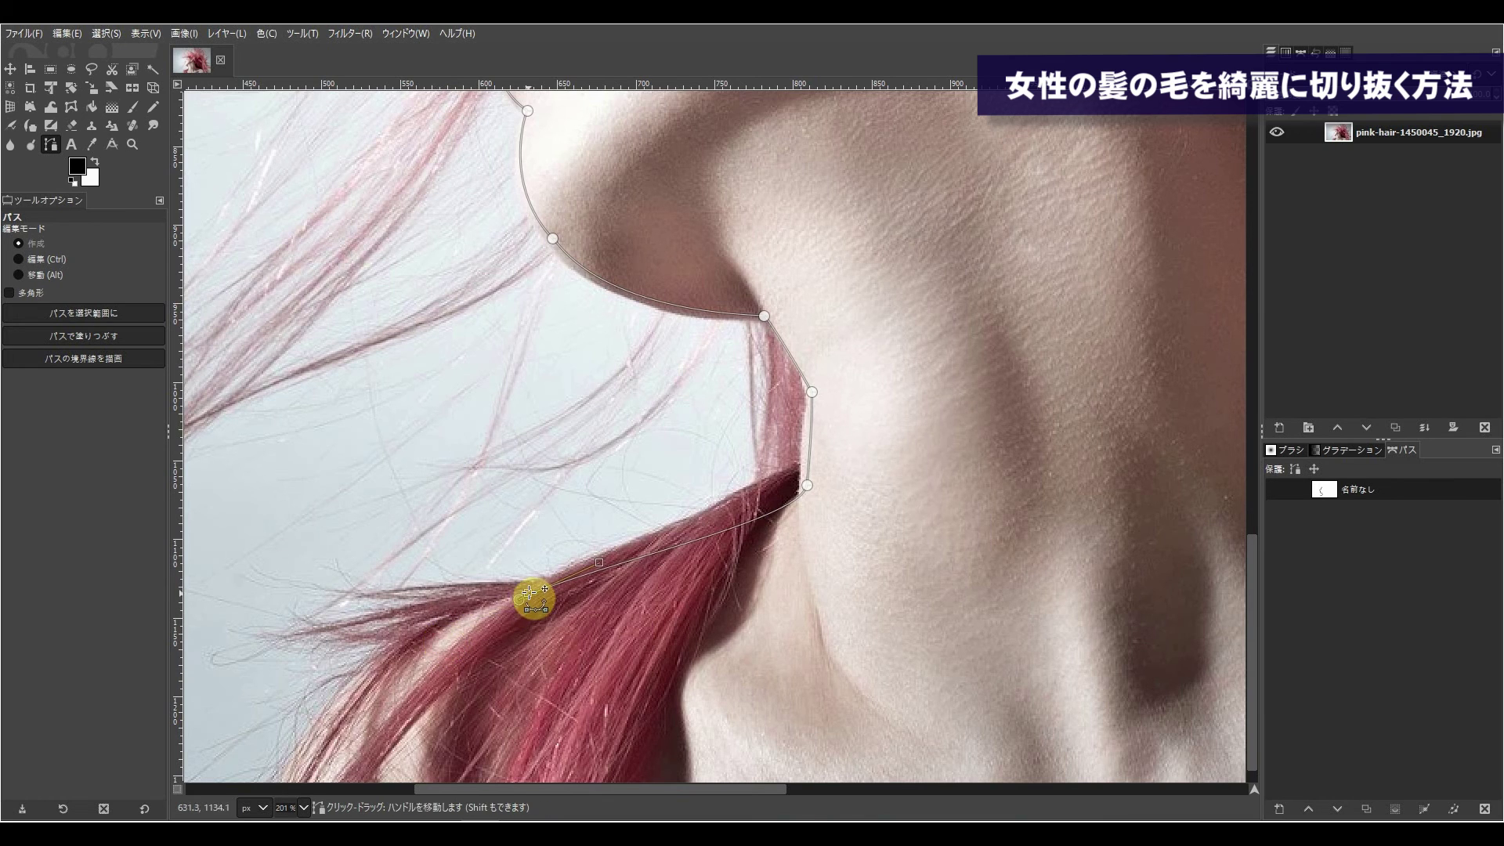
drag(300, 756, 215, 845)
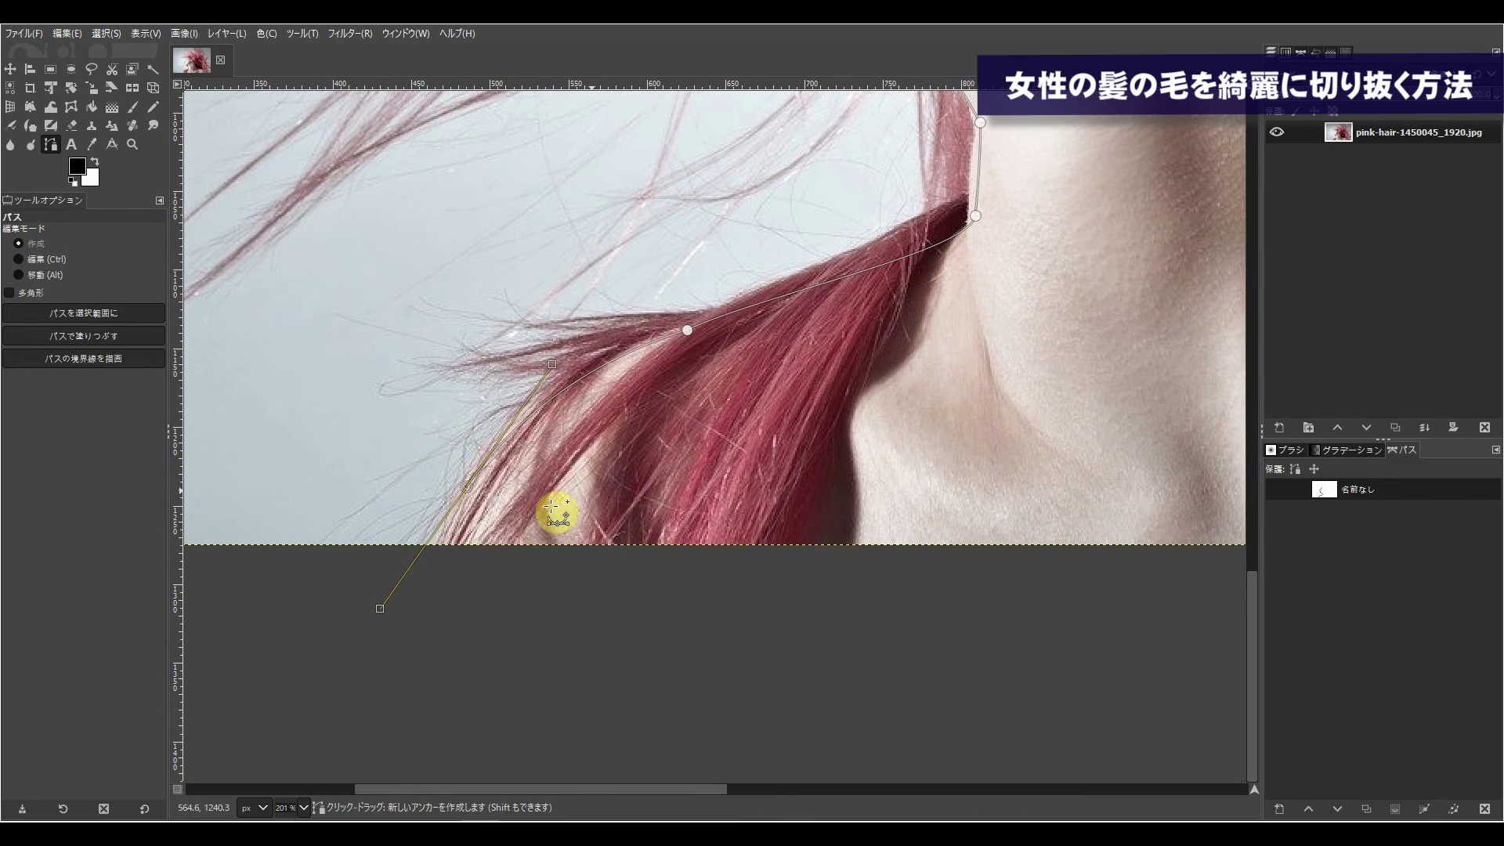
mouse_move(375, 610)
mouse_down()
mouse_move(485, 492)
mouse_move(473, 484)
mouse_up()
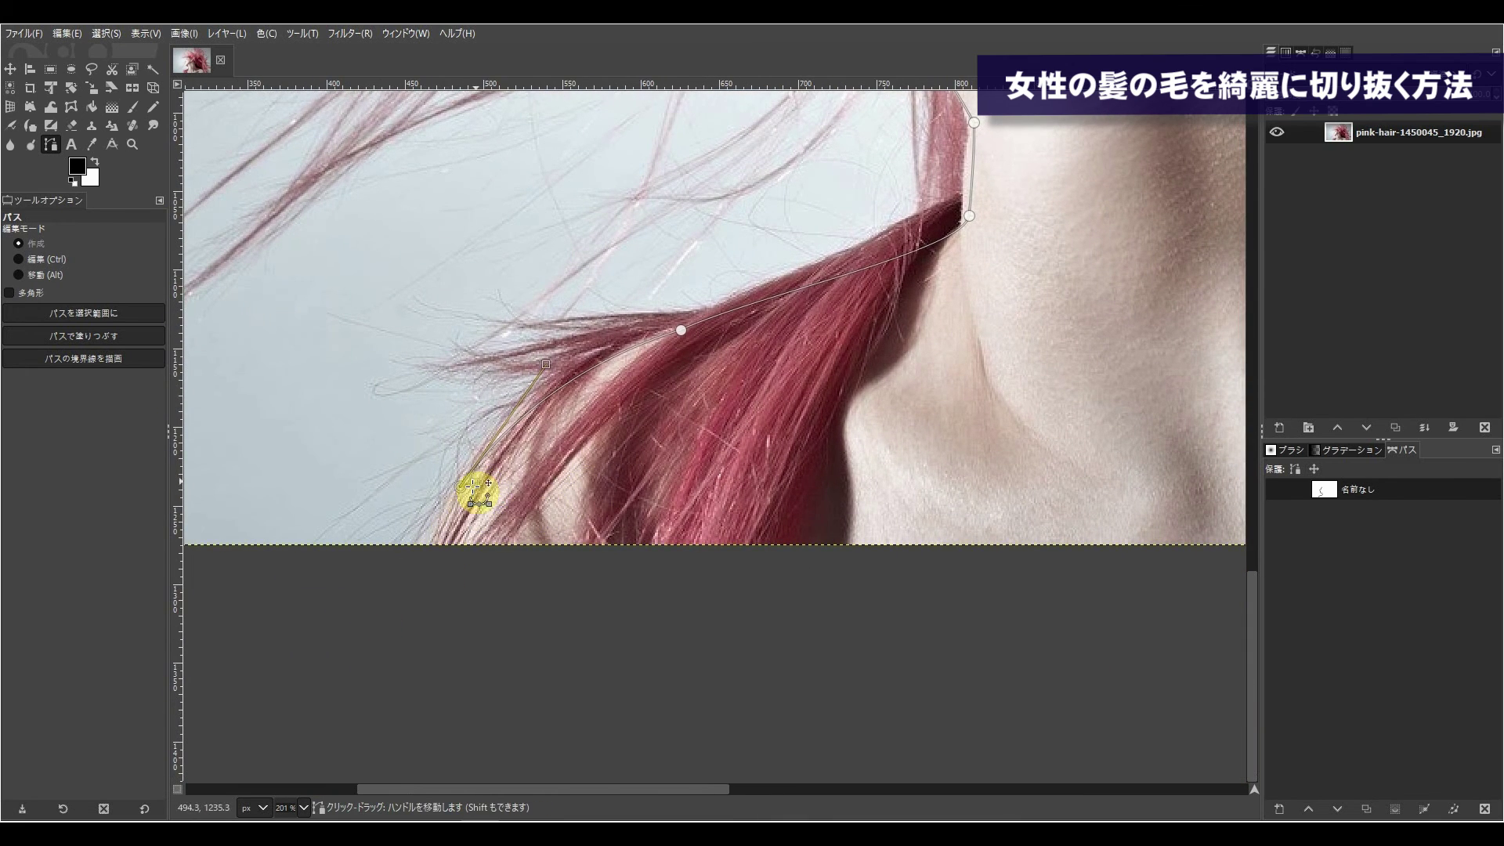
drag(424, 554, 415, 571)
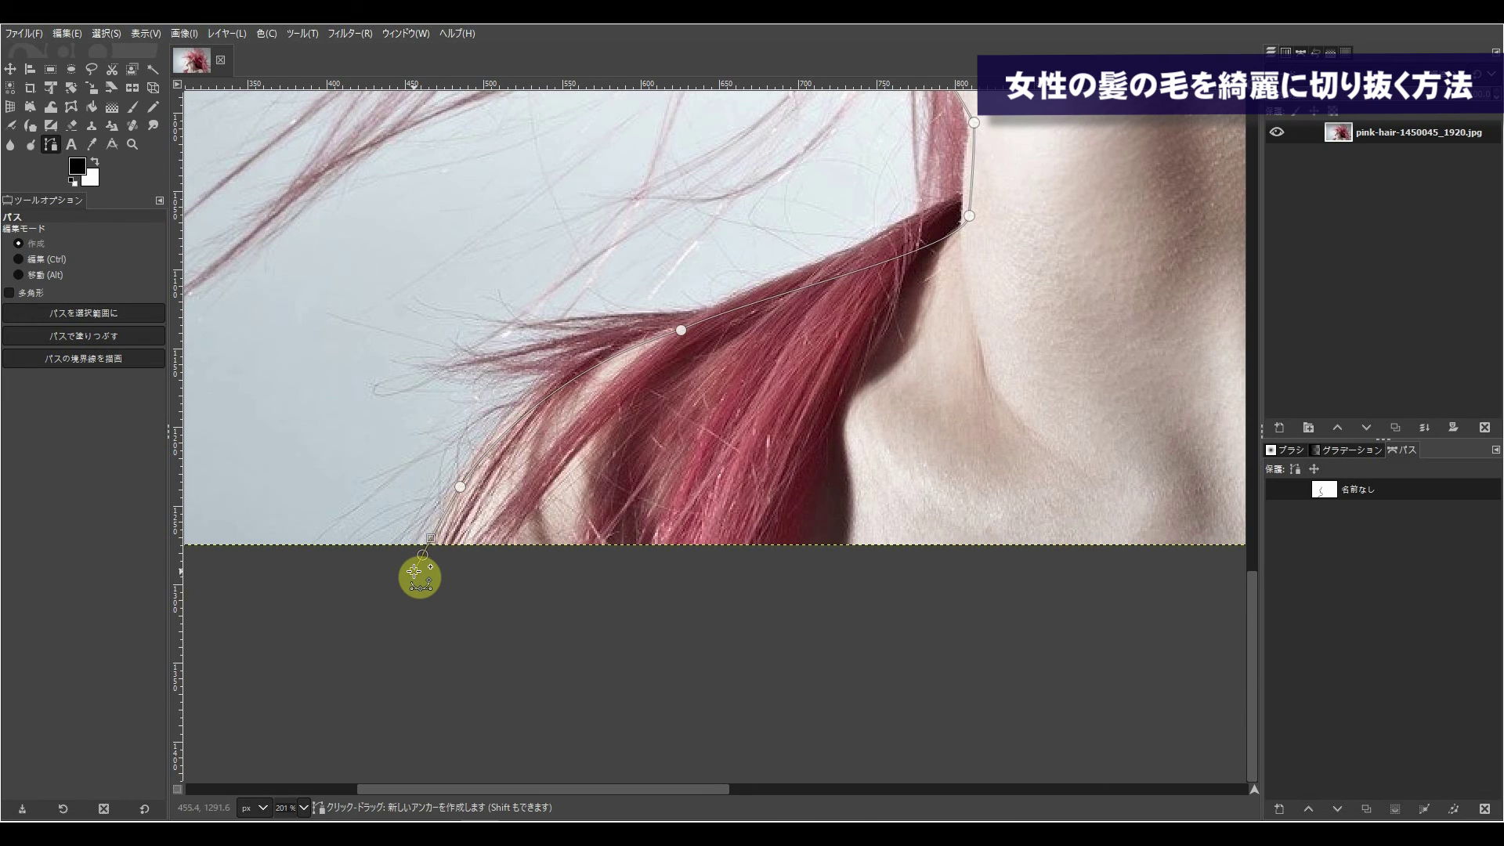
Run the path along the image's bottom edge and curve it up onto the shoulder
drag(1023, 576, 8, 558)
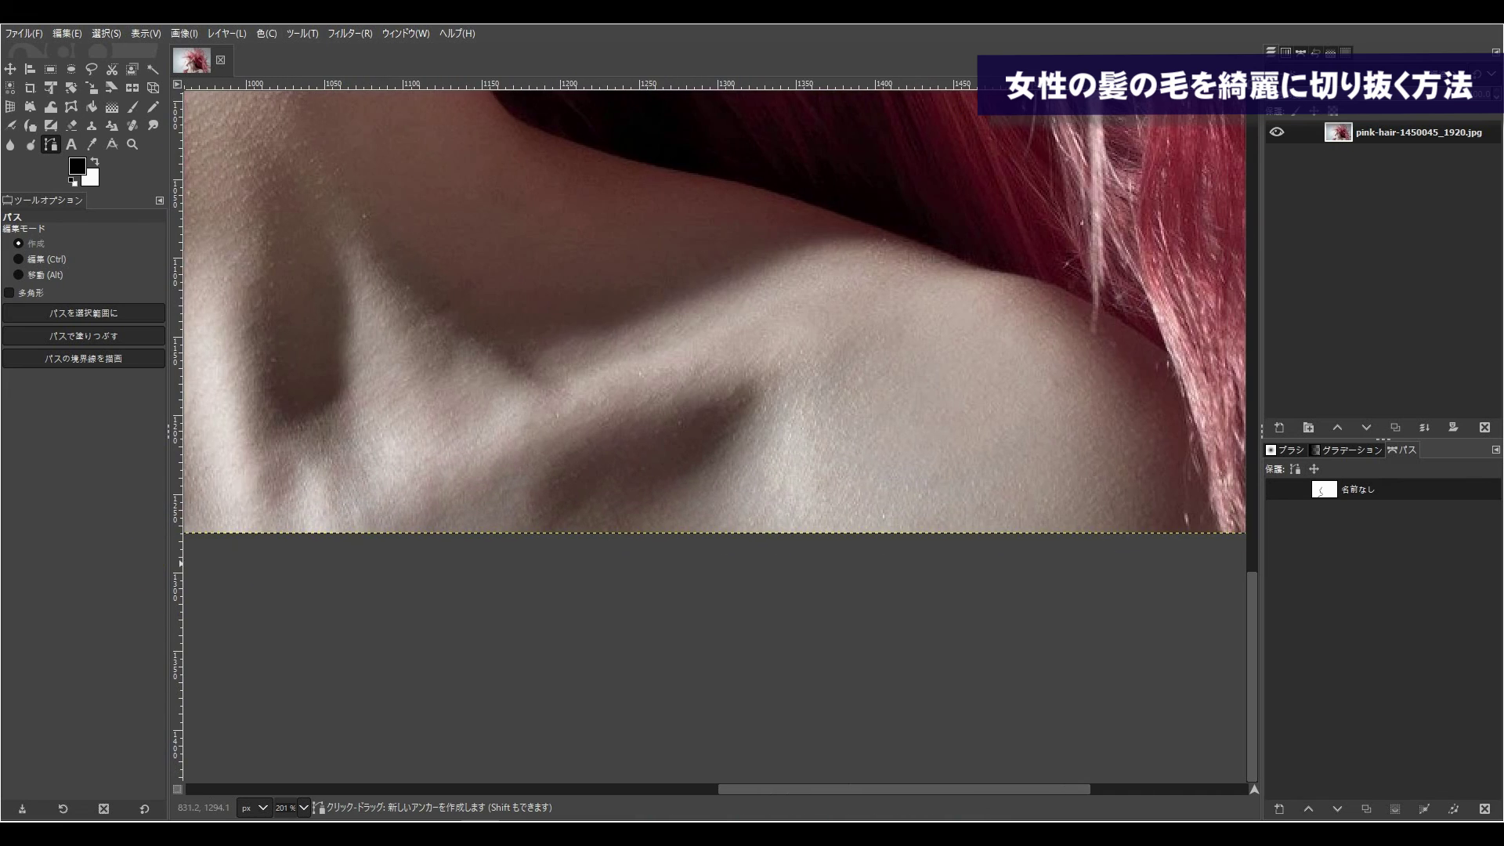
drag(877, 571, 605, 568)
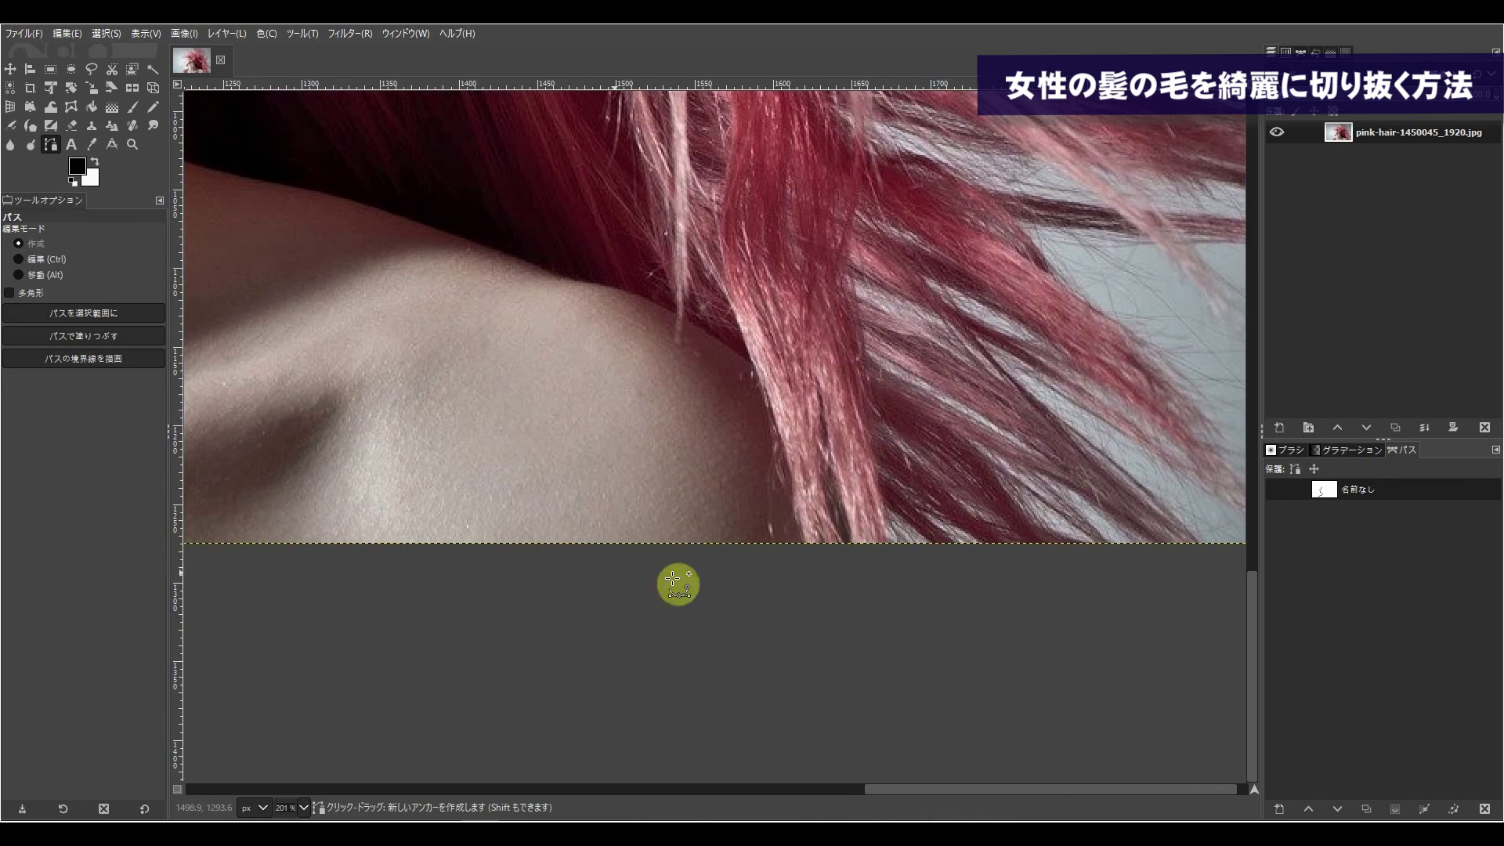
click(797, 553)
mouse_move(720, 349)
mouse_down()
mouse_move(668, 348)
mouse_move(640, 322)
mouse_up()
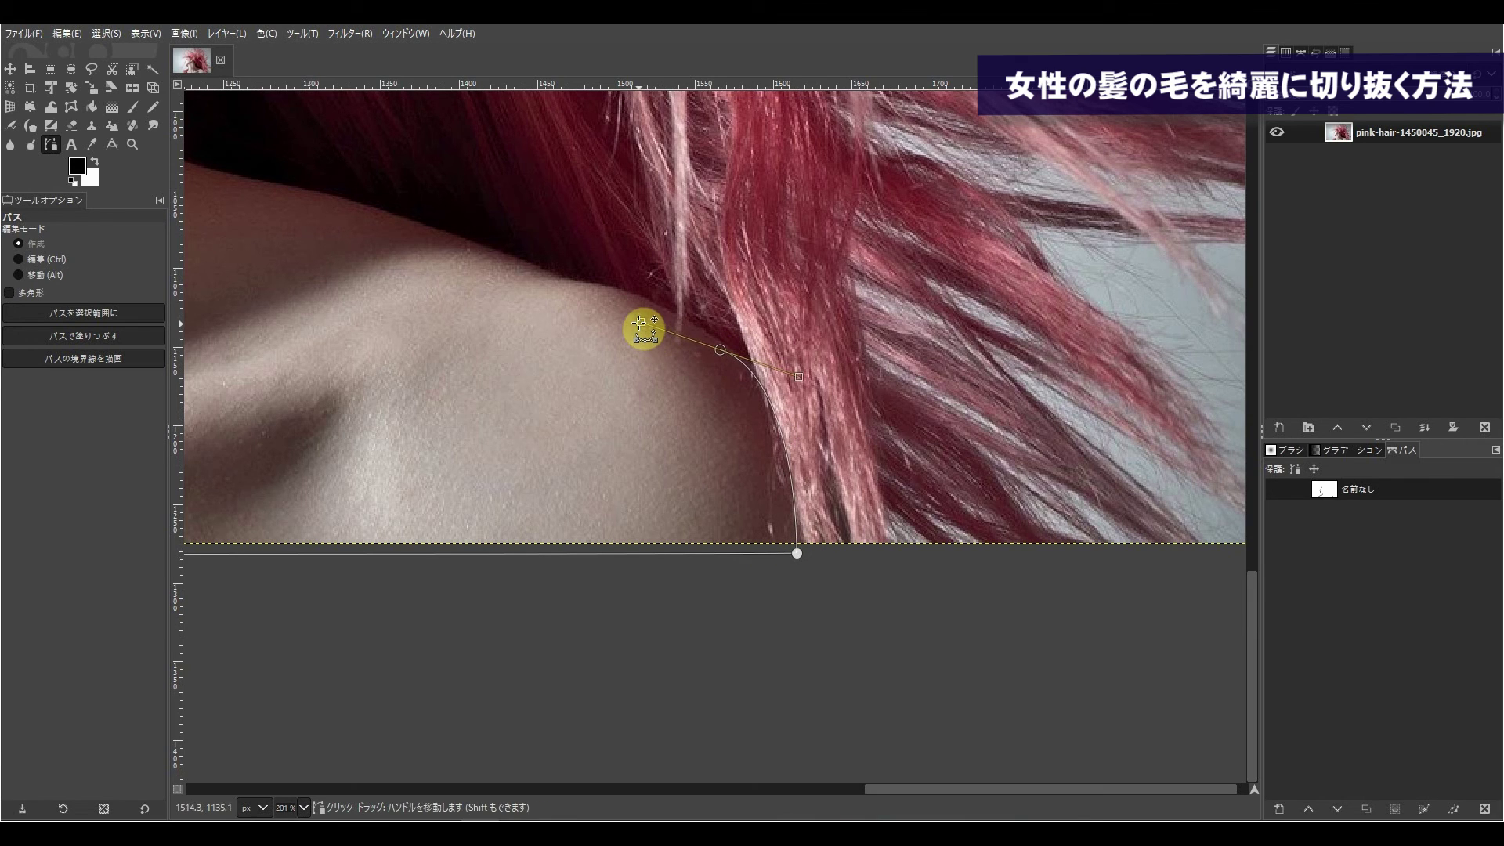
mouse_move(347, 207)
mouse_down()
mouse_move(240, 207)
mouse_move(225, 185)
mouse_up()
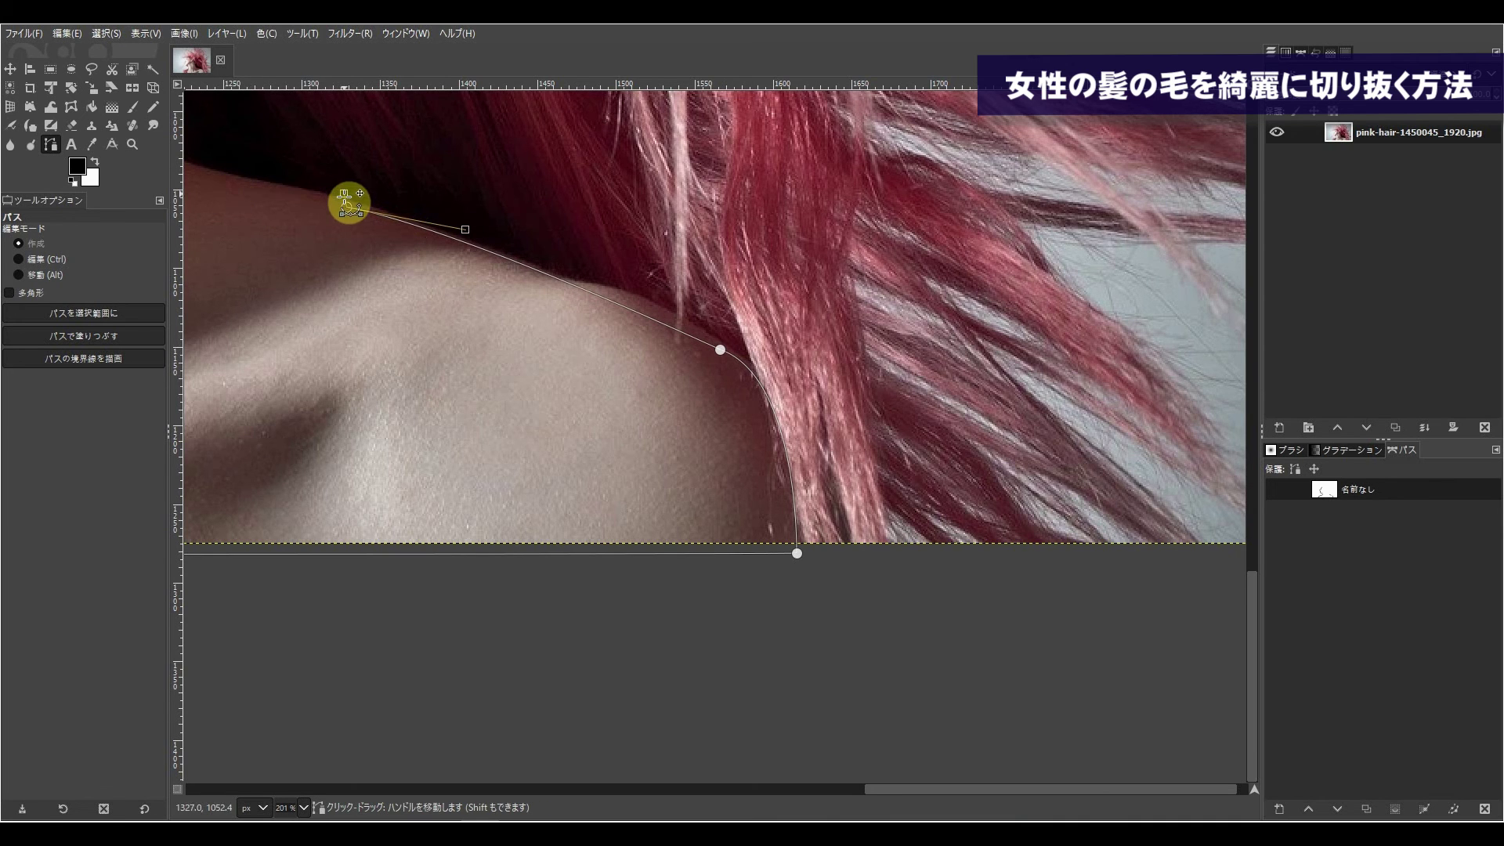
Carry the path from the shoulder up the side of the neck into the hair behind the ear
drag(351, 208, 851, 498)
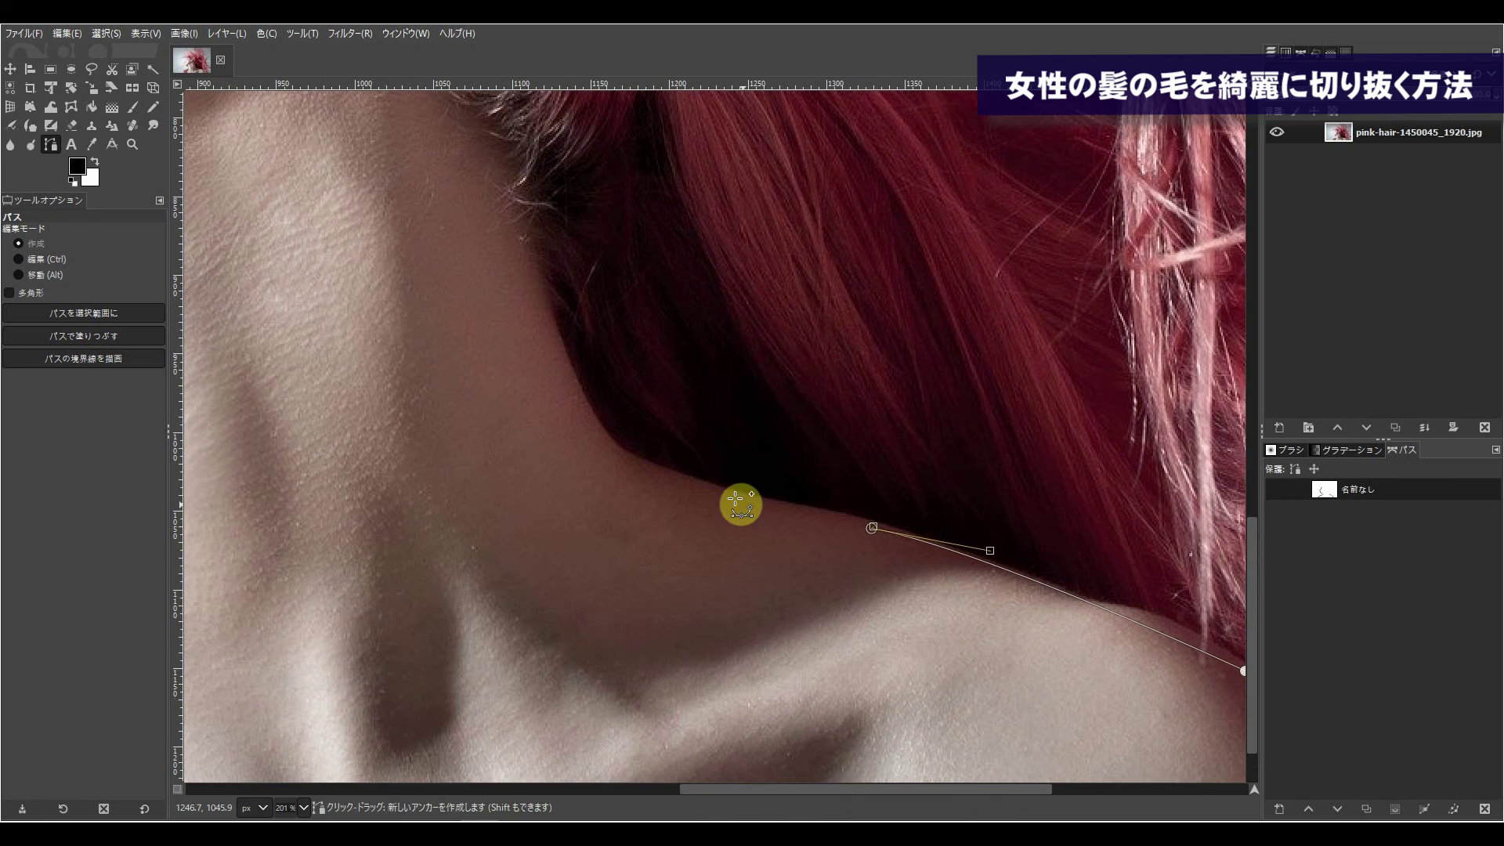
mouse_move(636, 467)
mouse_down()
mouse_move(602, 442)
mouse_move(636, 467)
mouse_up()
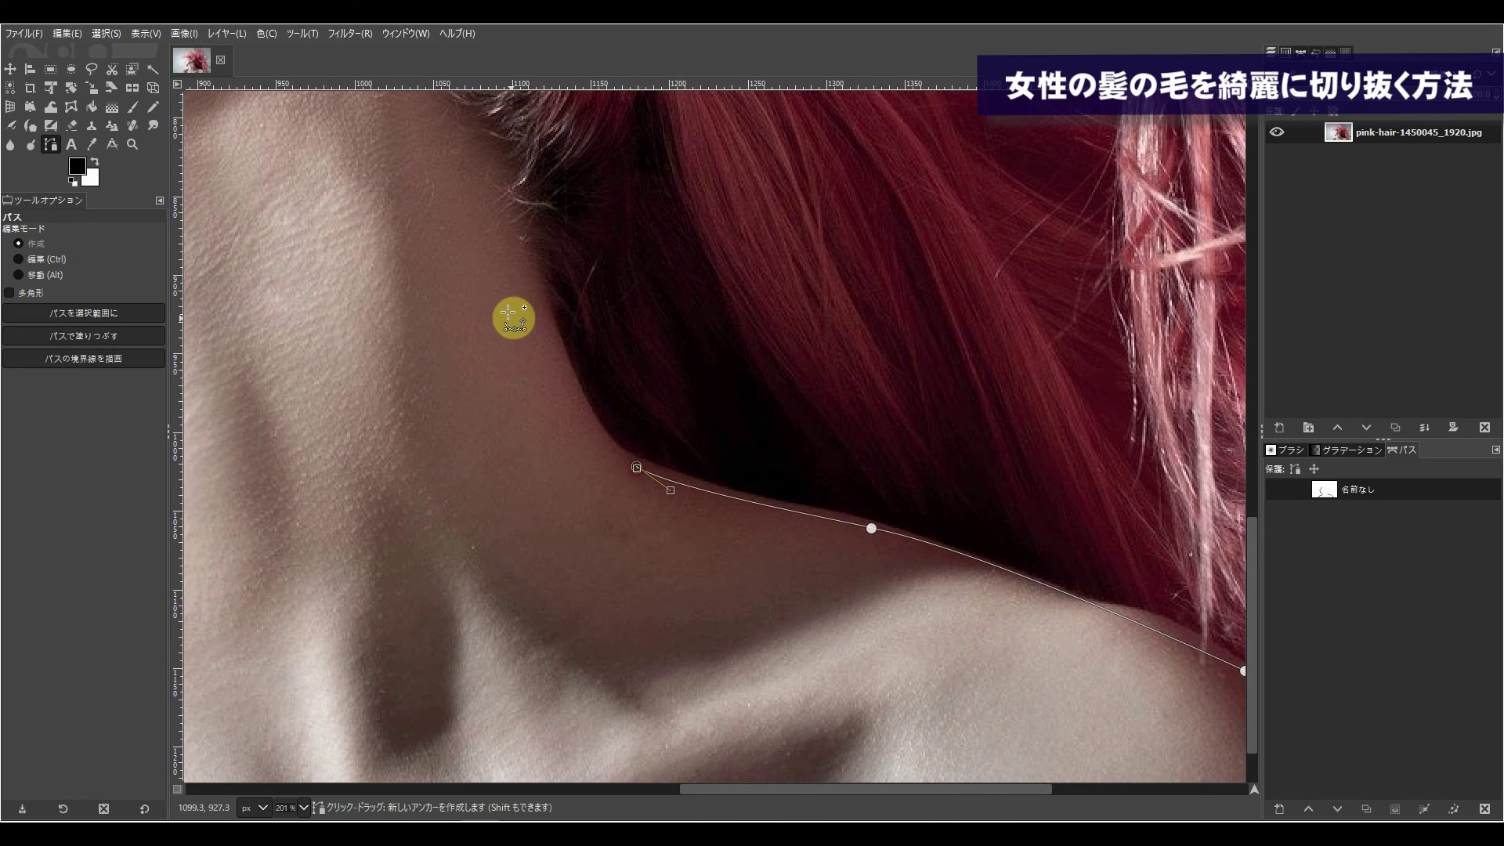
mouse_move(745, 246)
mouse_down()
mouse_move(699, 396)
mouse_move(692, 529)
mouse_move(679, 461)
mouse_move(696, 315)
mouse_move(694, 329)
mouse_up()
mouse_move(697, 423)
mouse_down()
mouse_move(737, 324)
mouse_move(668, 188)
mouse_move(728, 535)
mouse_move(578, 369)
mouse_up()
drag(499, 273, 402, 202)
scroll(621, 242, left, 1)
scroll(977, 355, left, 9)
scroll(977, 356, up, 3)
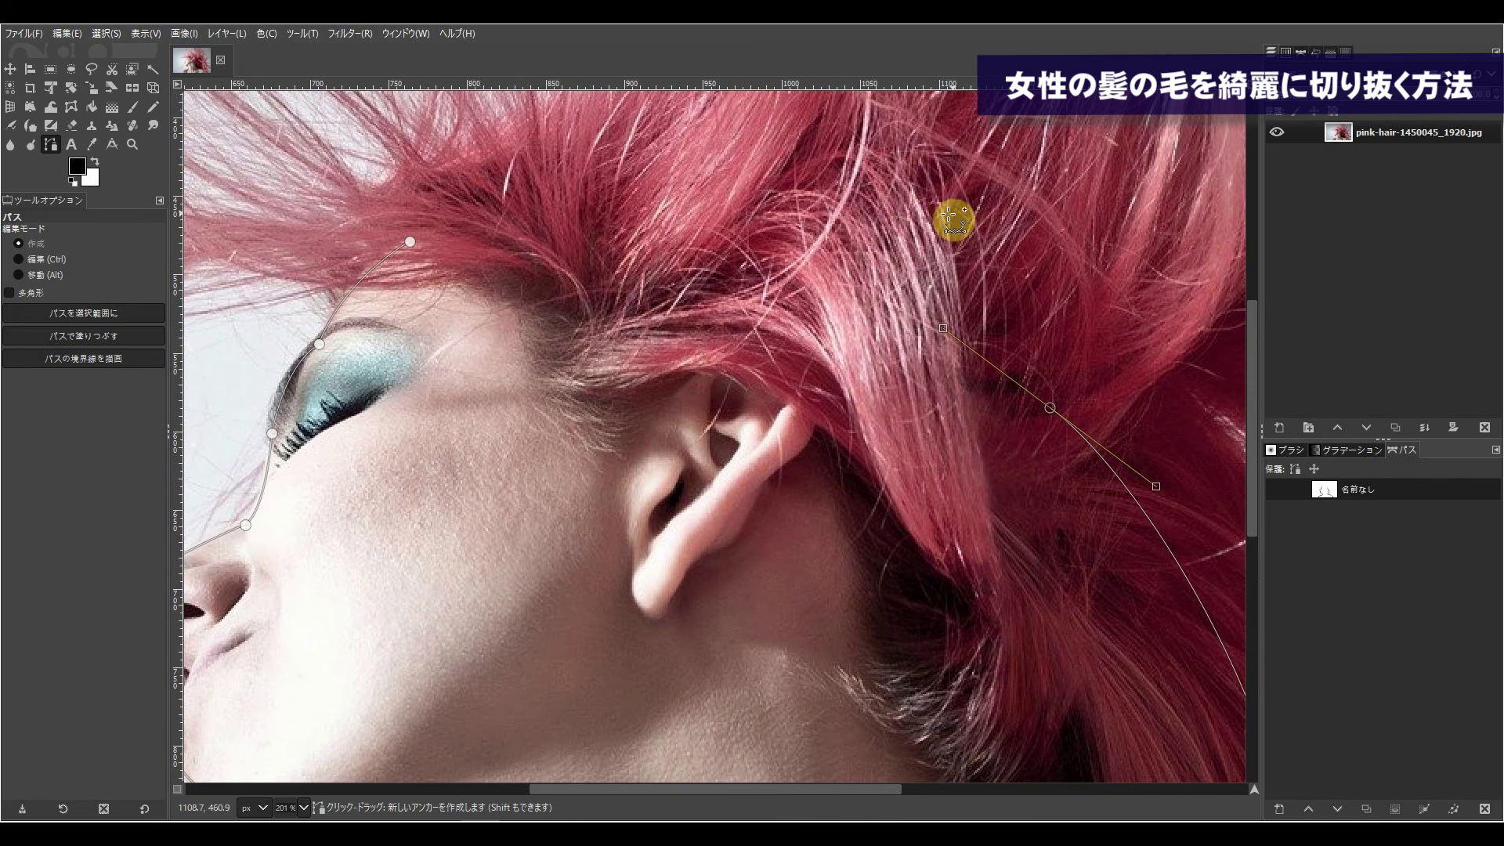
Add an anchor along the hair above the ear and reshape the lower right and top anchors' curves
drag(815, 203, 690, 201)
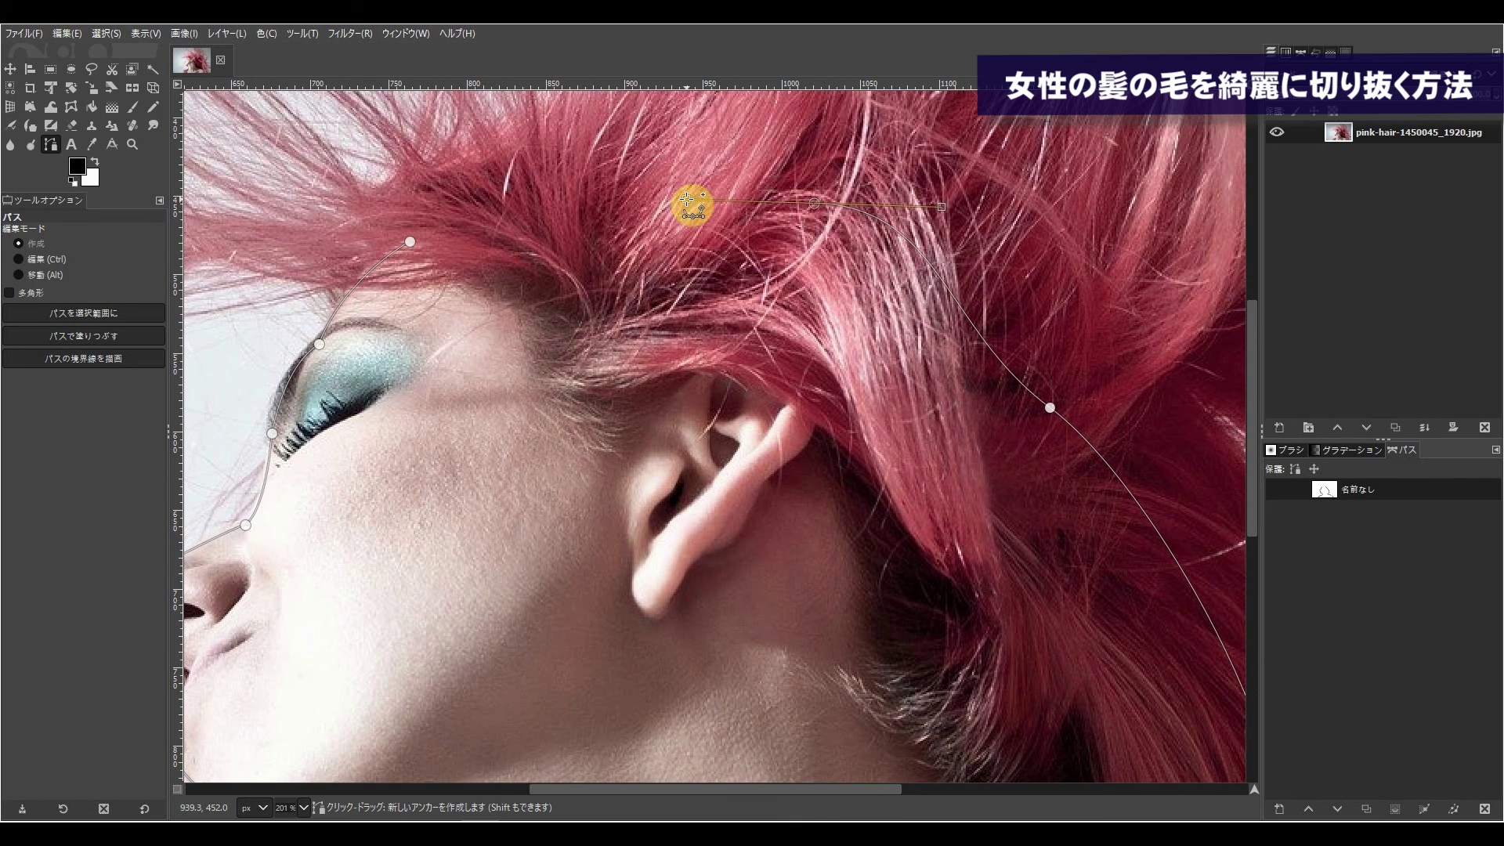
click(1051, 408)
drag(1051, 407, 1070, 396)
drag(1175, 474, 1156, 495)
drag(962, 316, 995, 291)
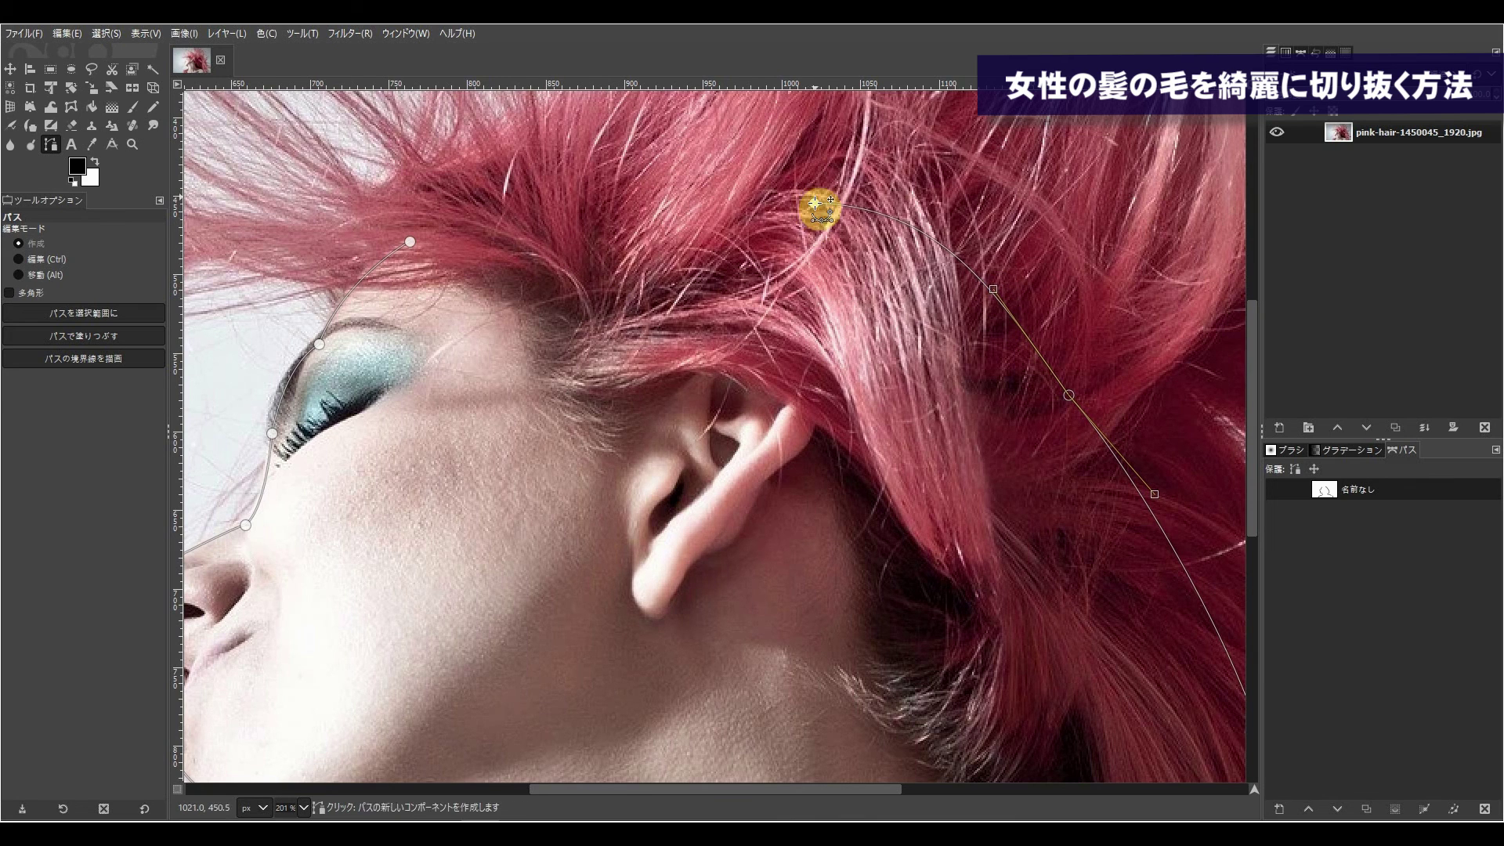
drag(817, 202, 805, 205)
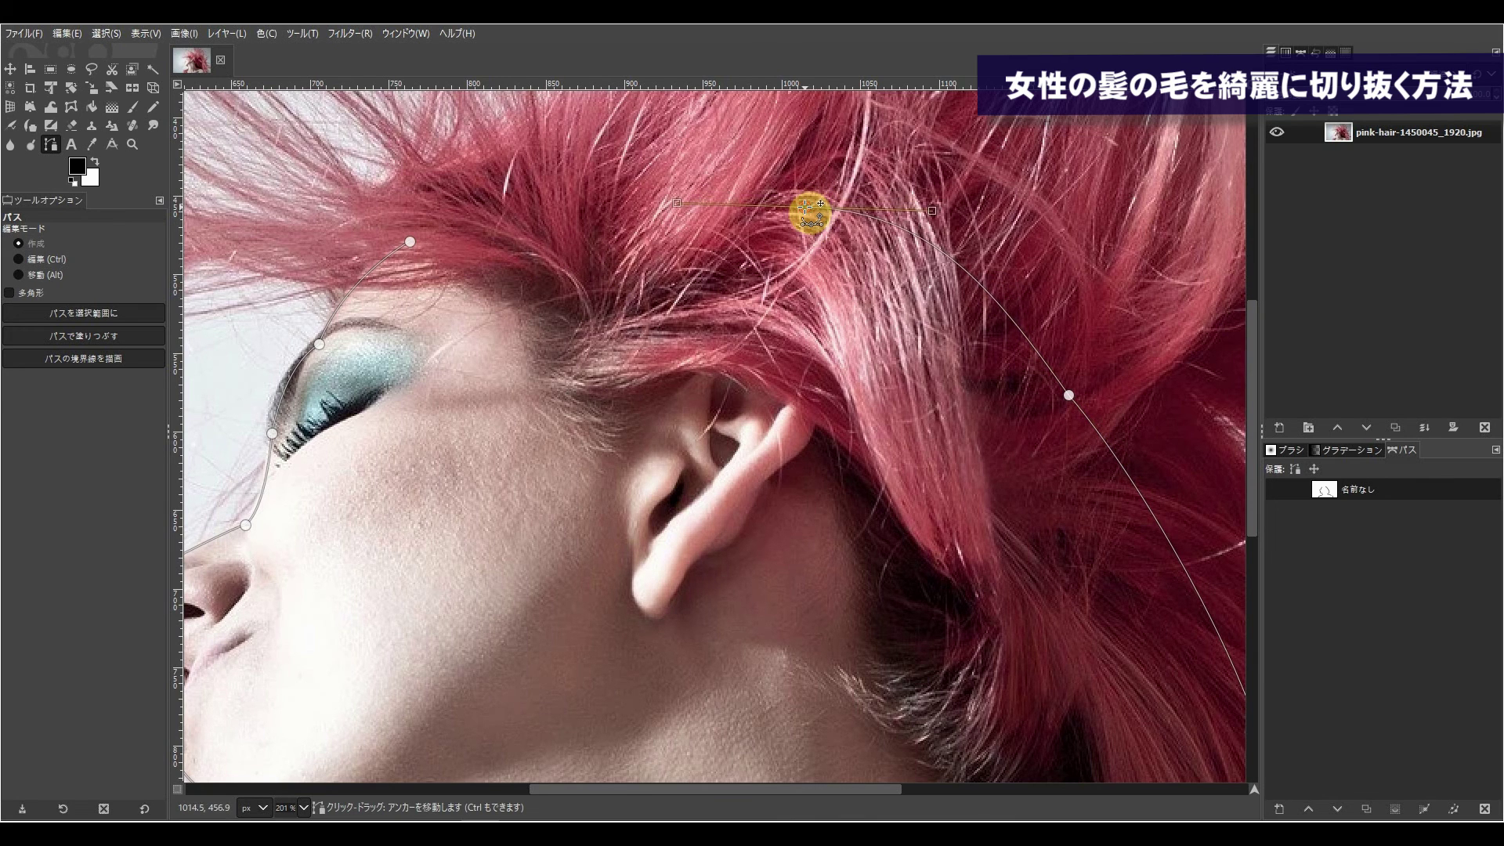
drag(678, 203, 804, 207)
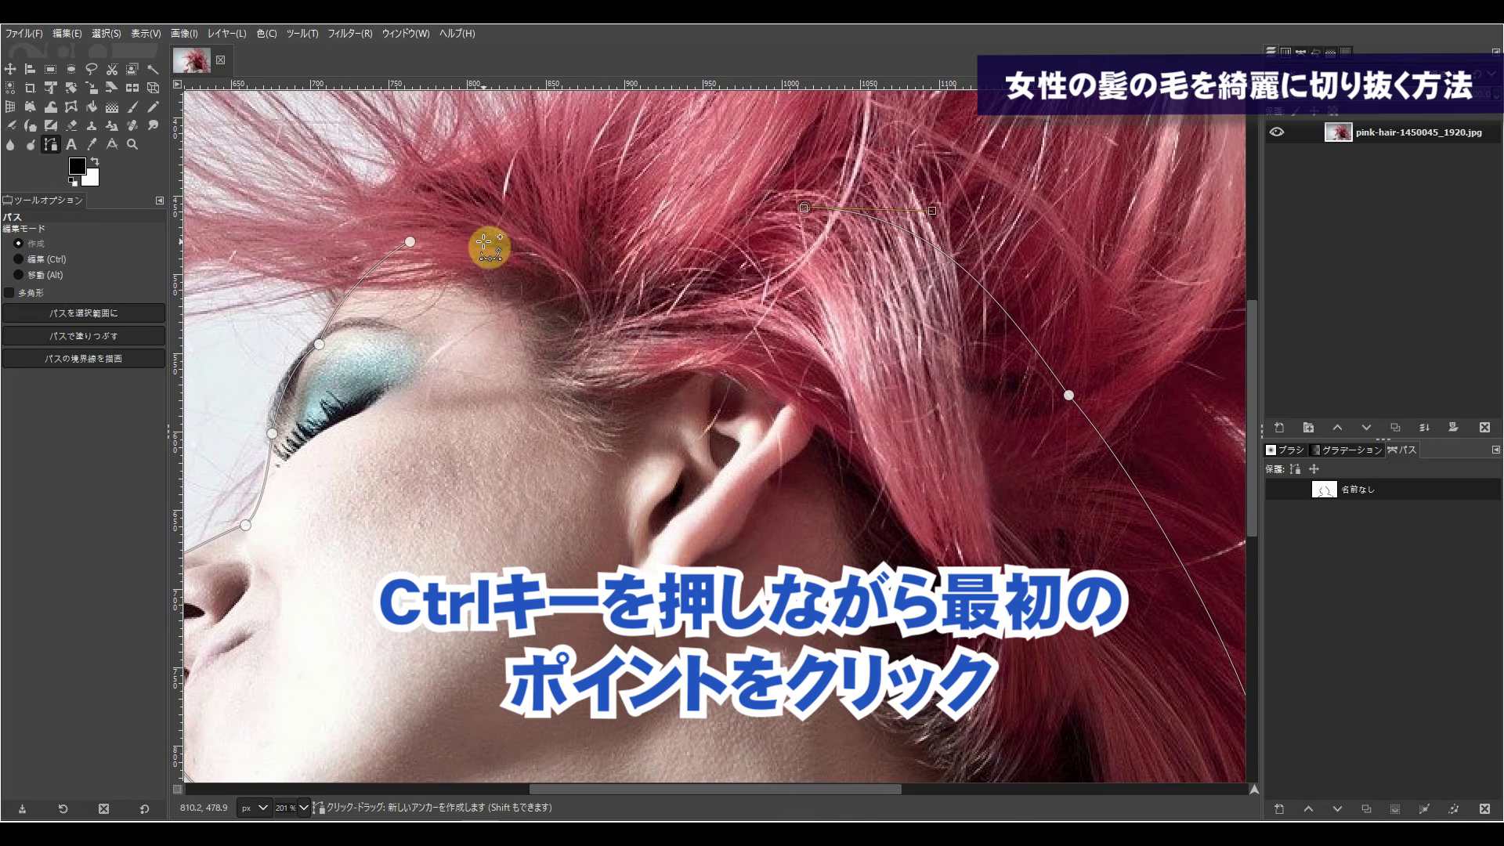
Ctrl-click the first hairline anchor to close the path, then set the view to 50% zoom
key(ctrl)
ctrl+click(410, 241)
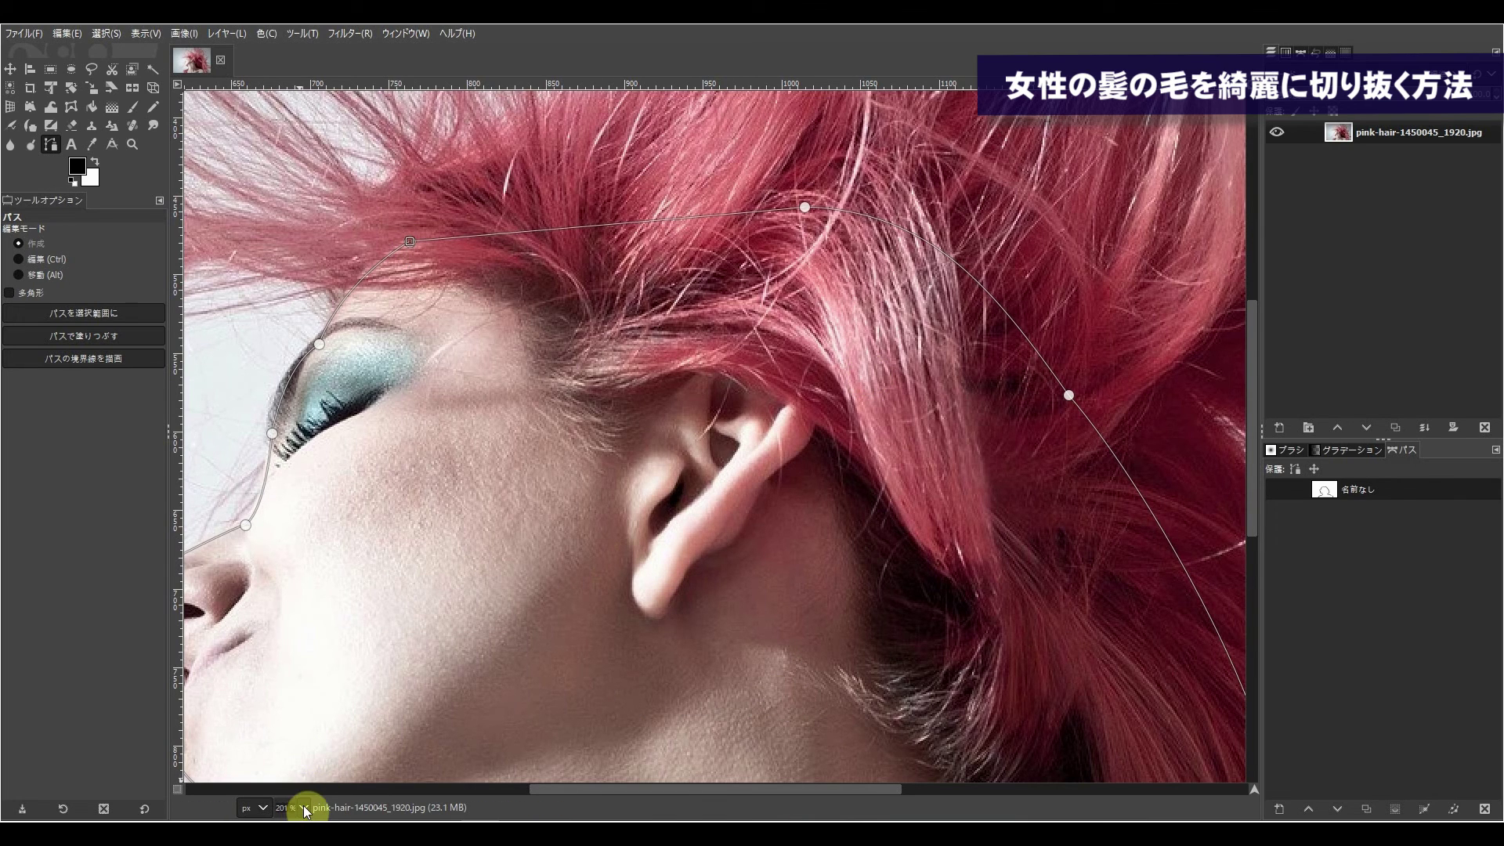
click(305, 809)
click(308, 741)
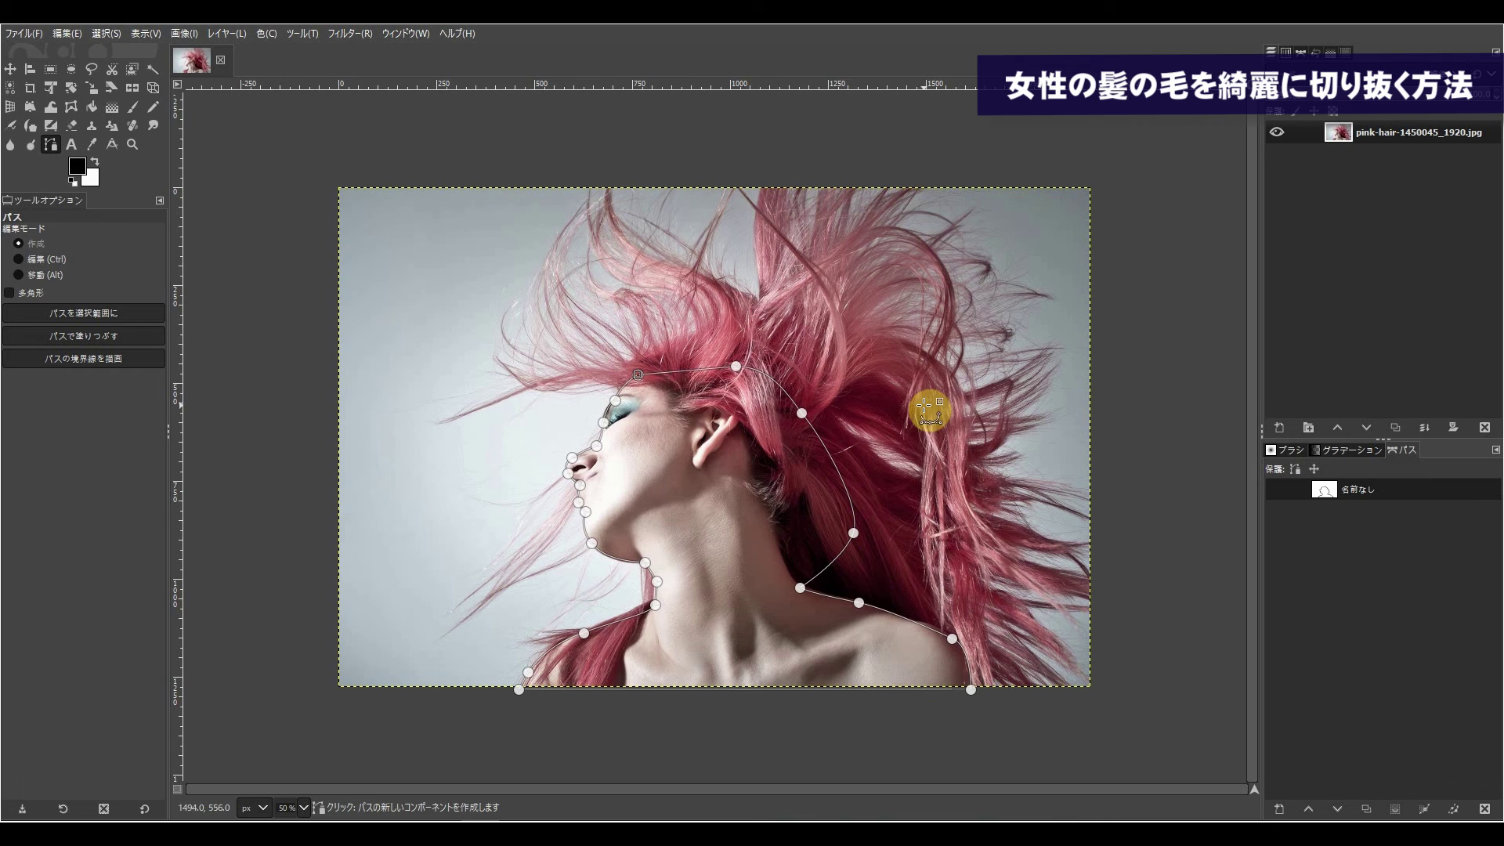
Convert the head outline path to a selection, copy the head region and paste it back
right_click(751, 430)
mouse_move(790, 490)
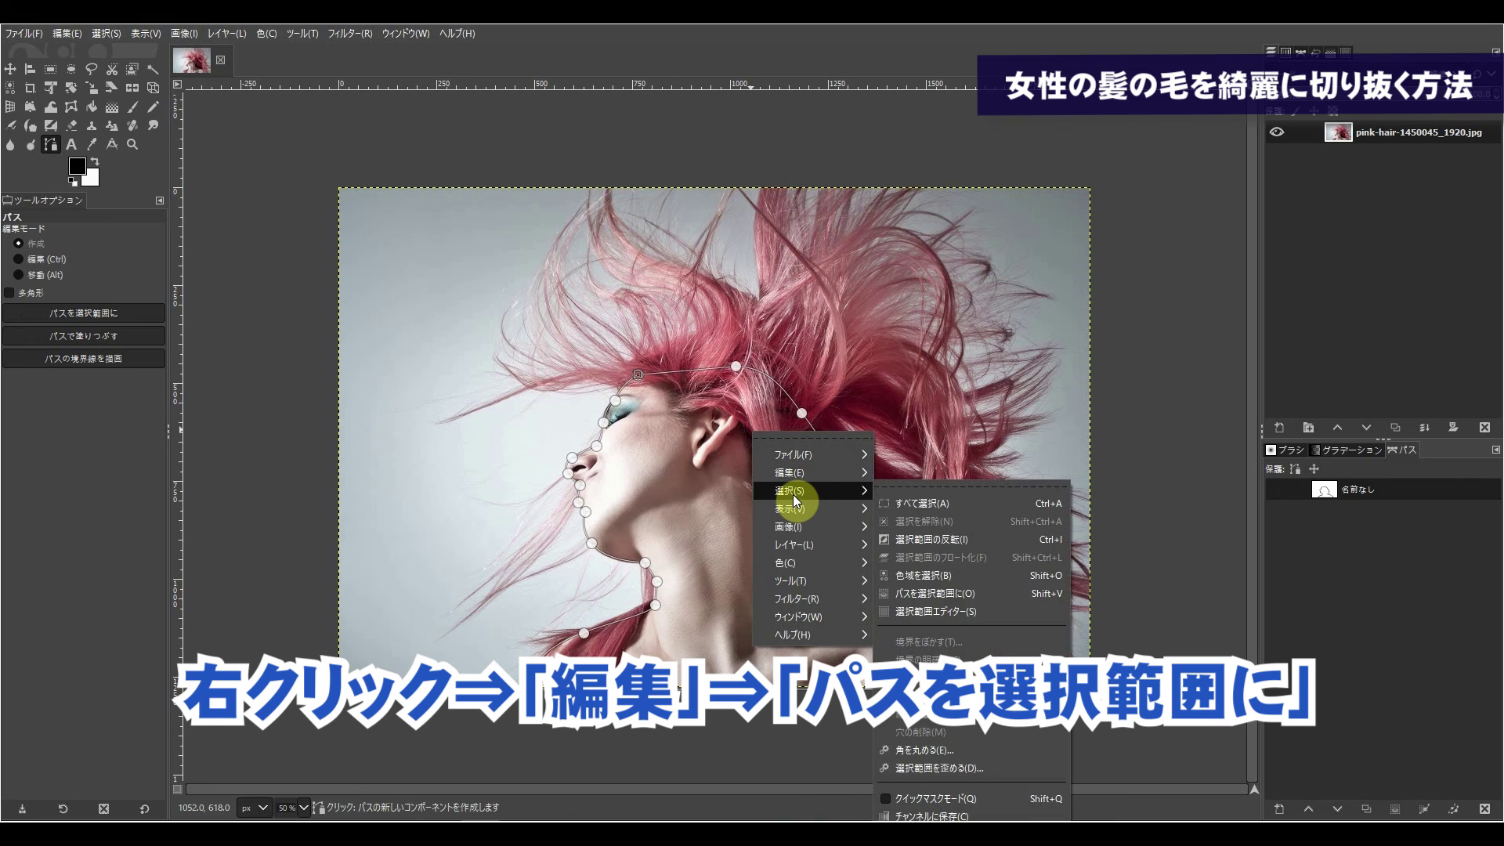
click(918, 594)
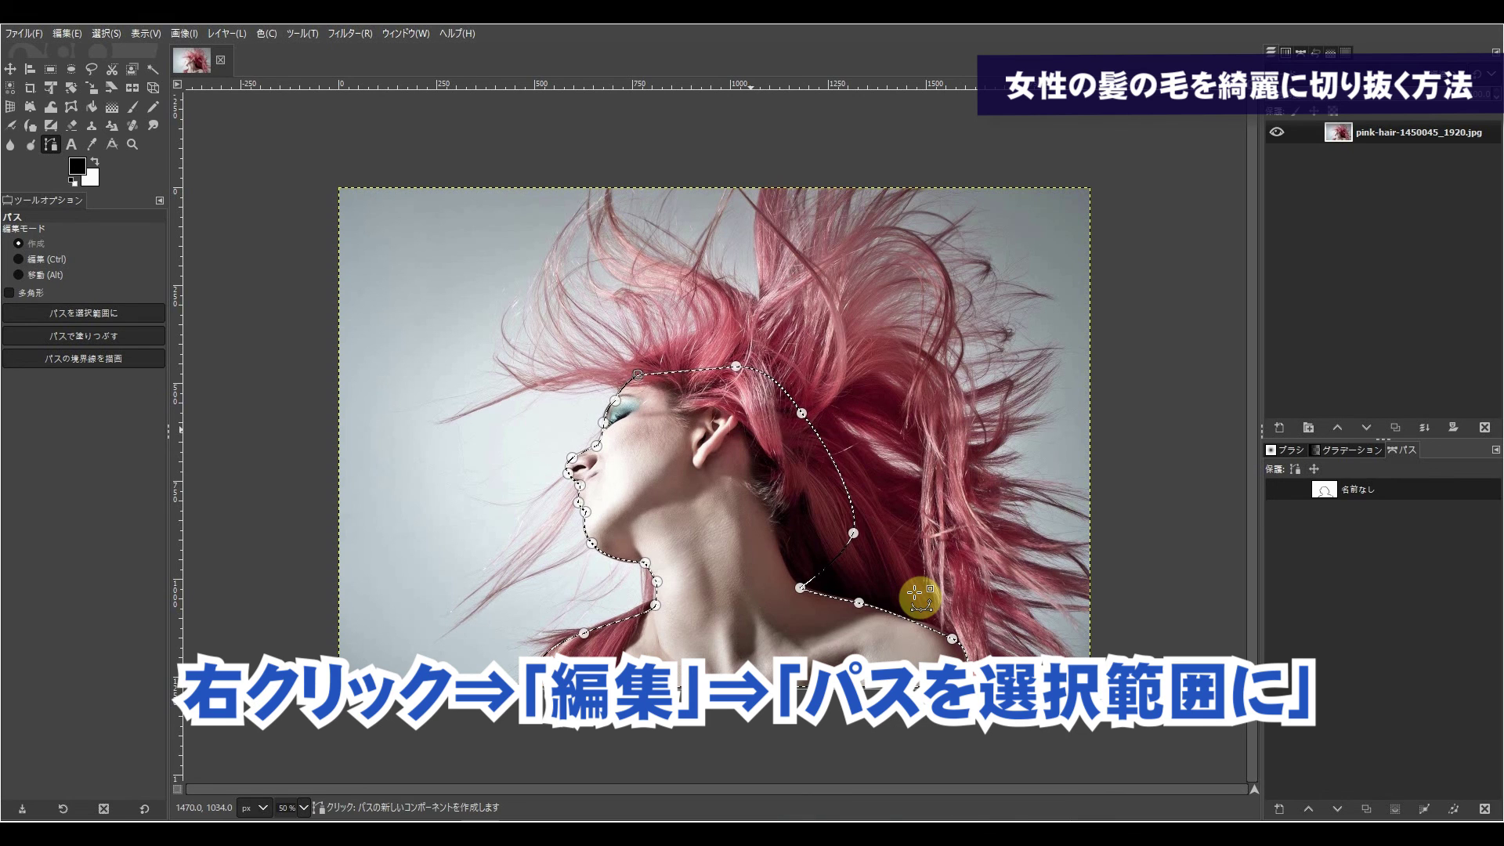
right_click(755, 445)
mouse_move(790, 484)
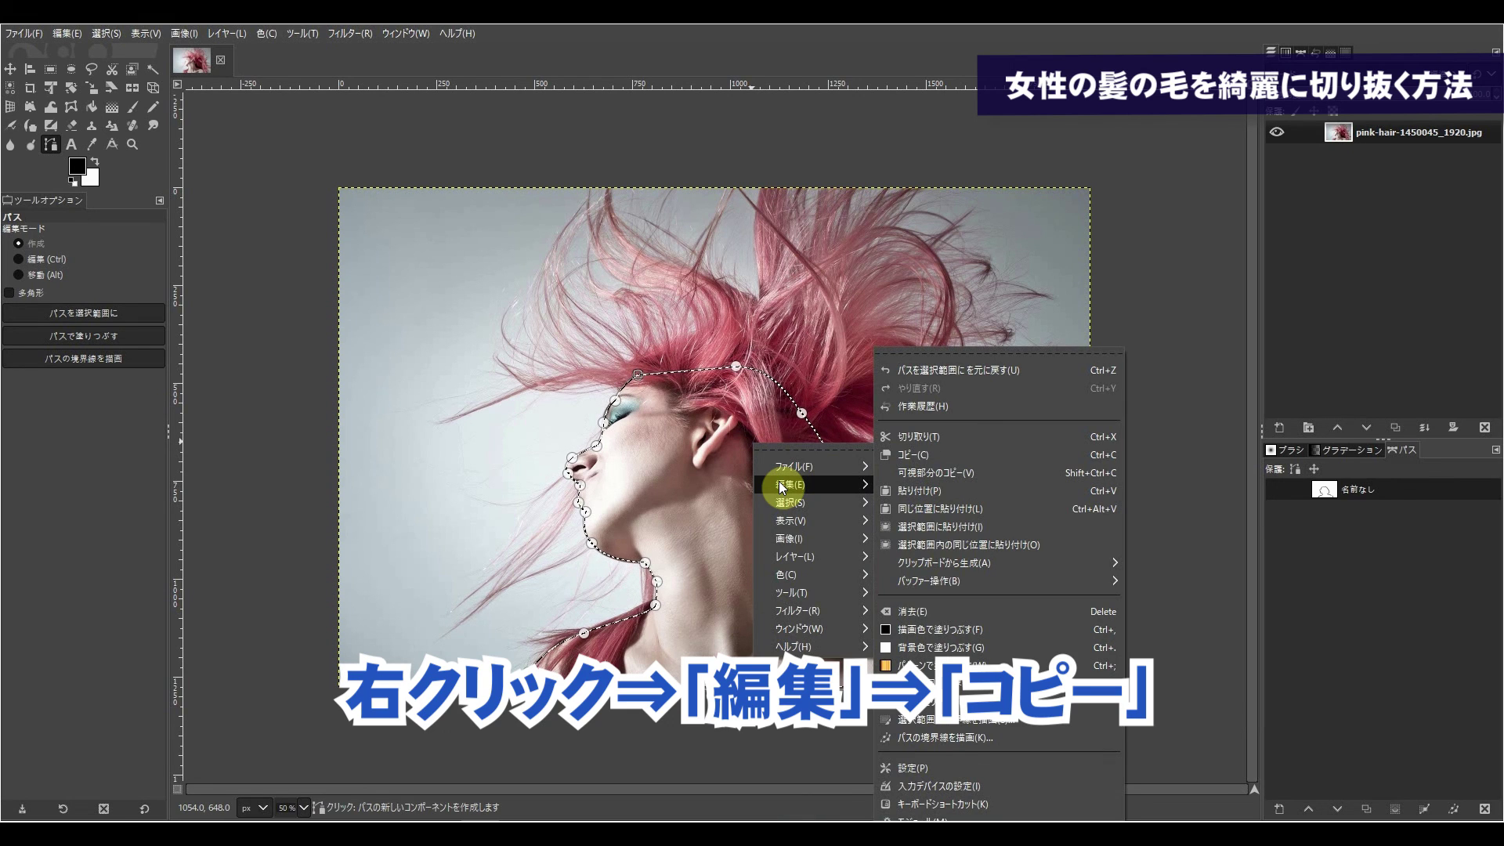
click(927, 454)
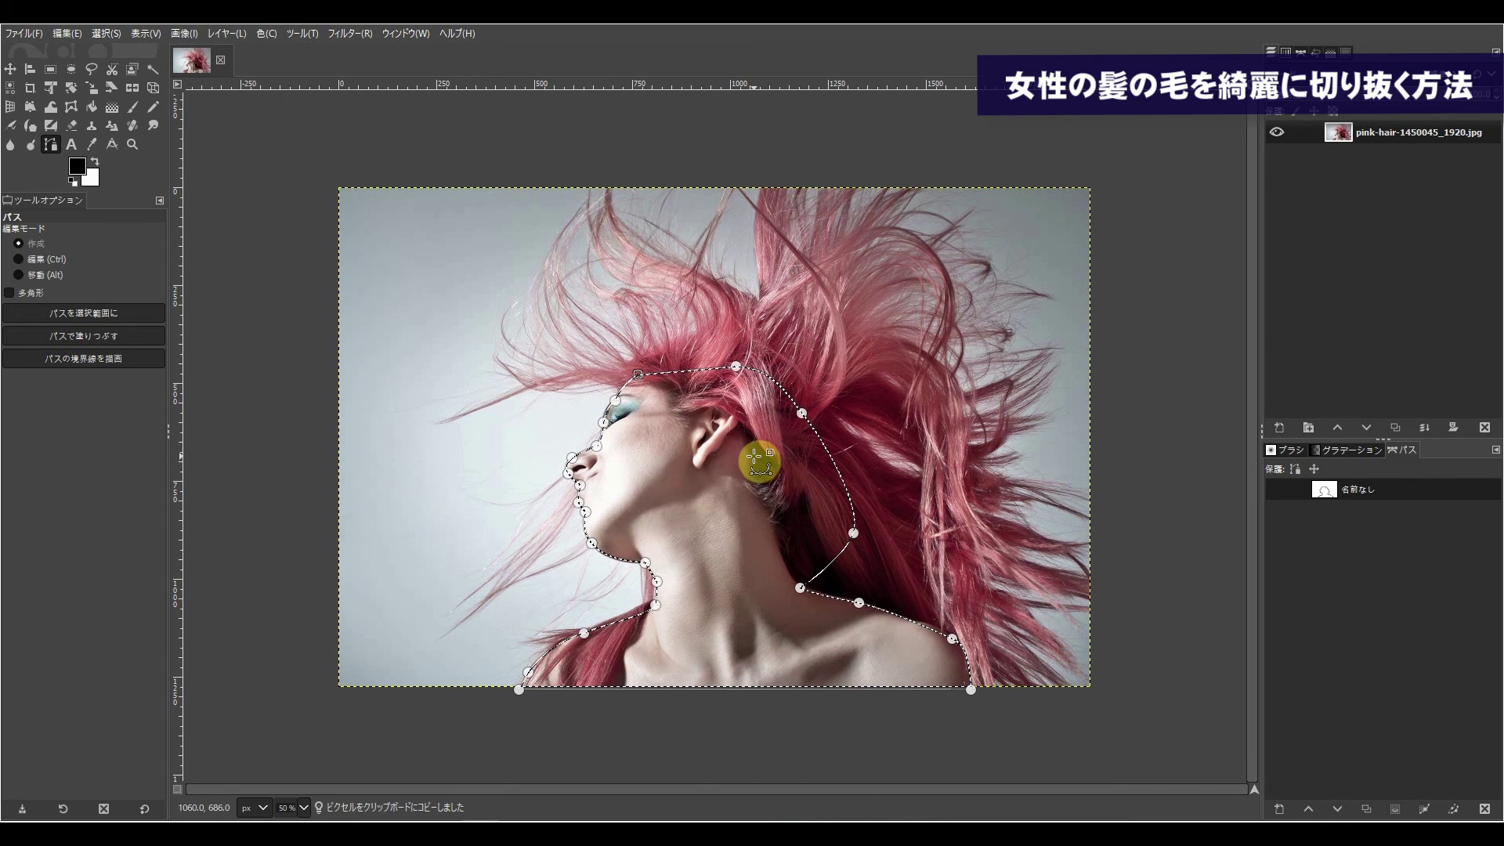
right_click(694, 389)
mouse_move(740, 432)
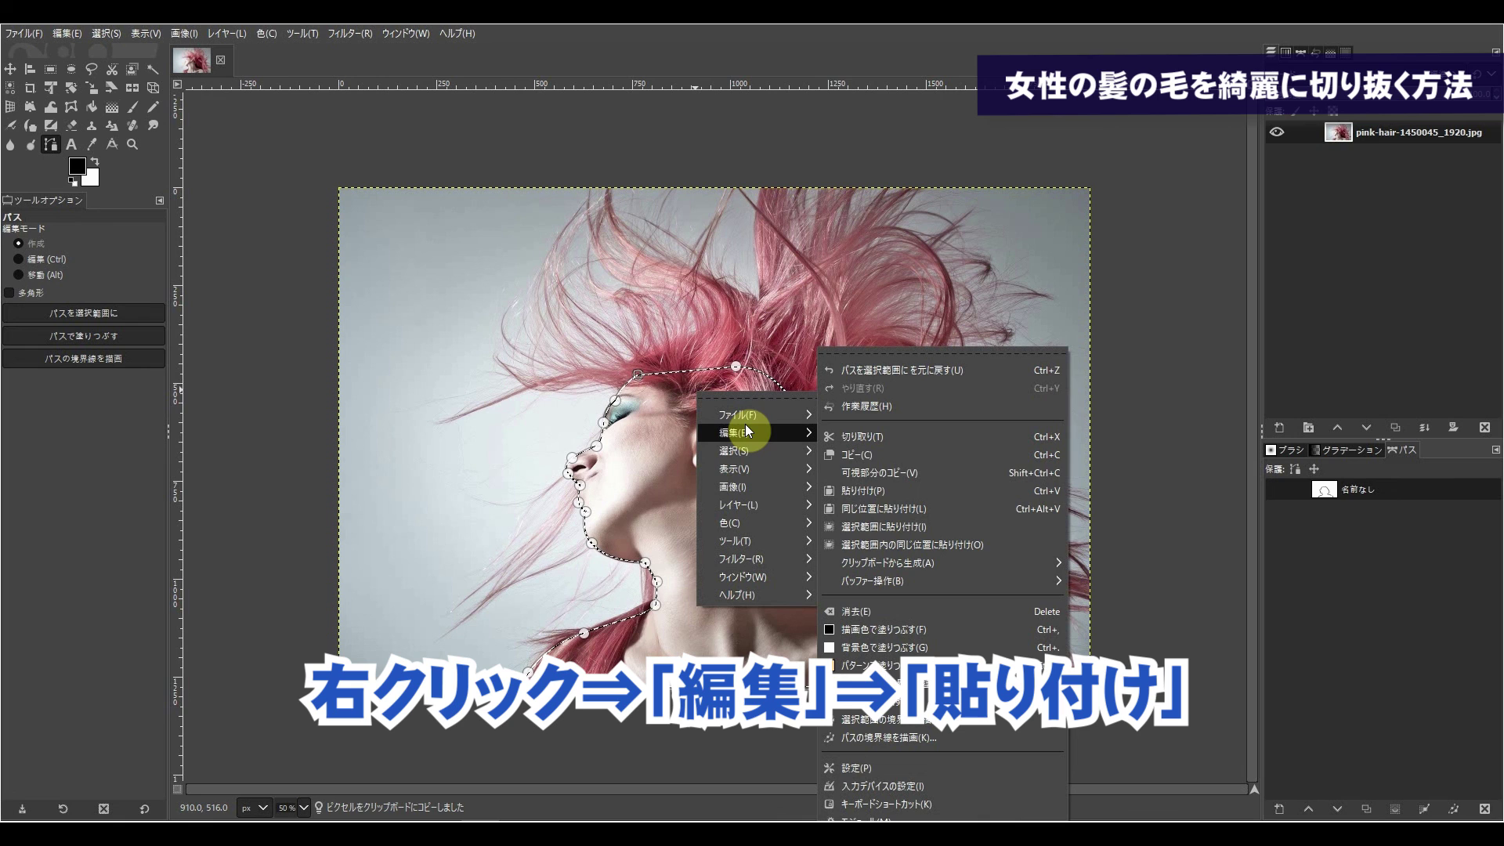
click(893, 493)
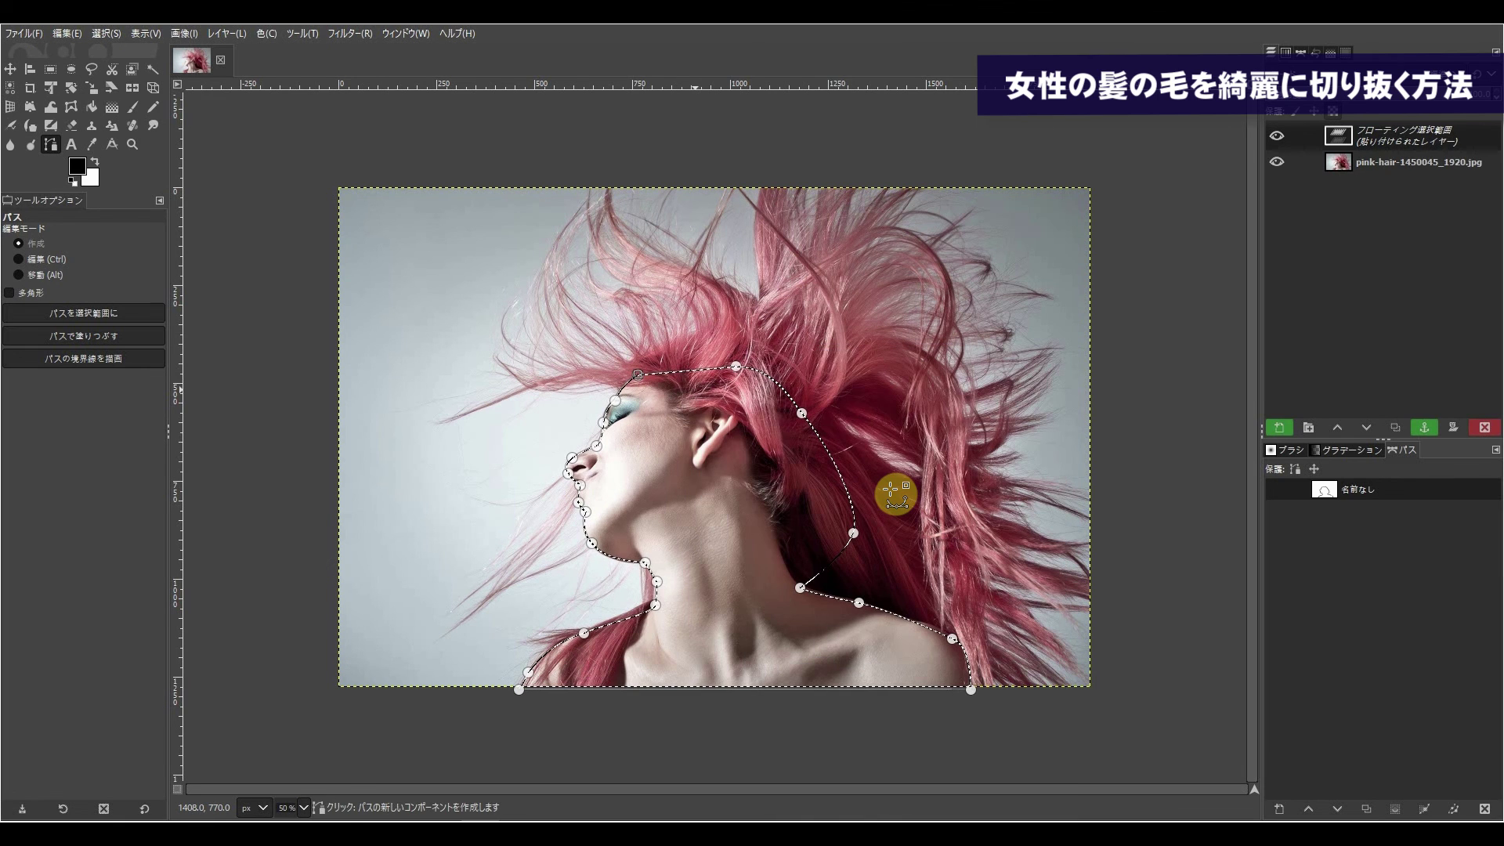
Make the floating paste a new layer, keep it visible, and select the original photo layer
click(1283, 430)
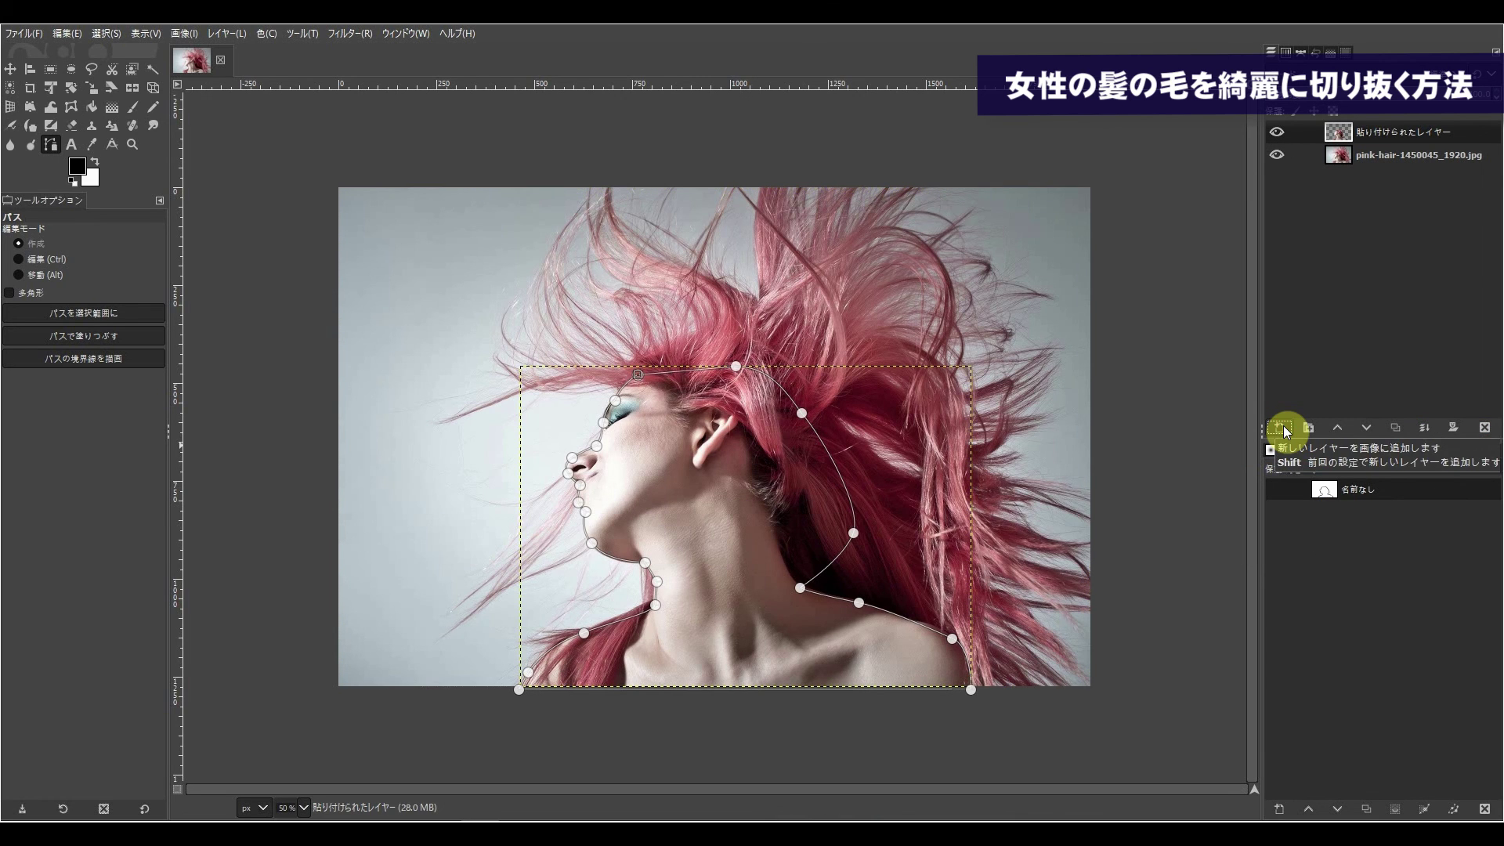
click(1279, 156)
click(1281, 156)
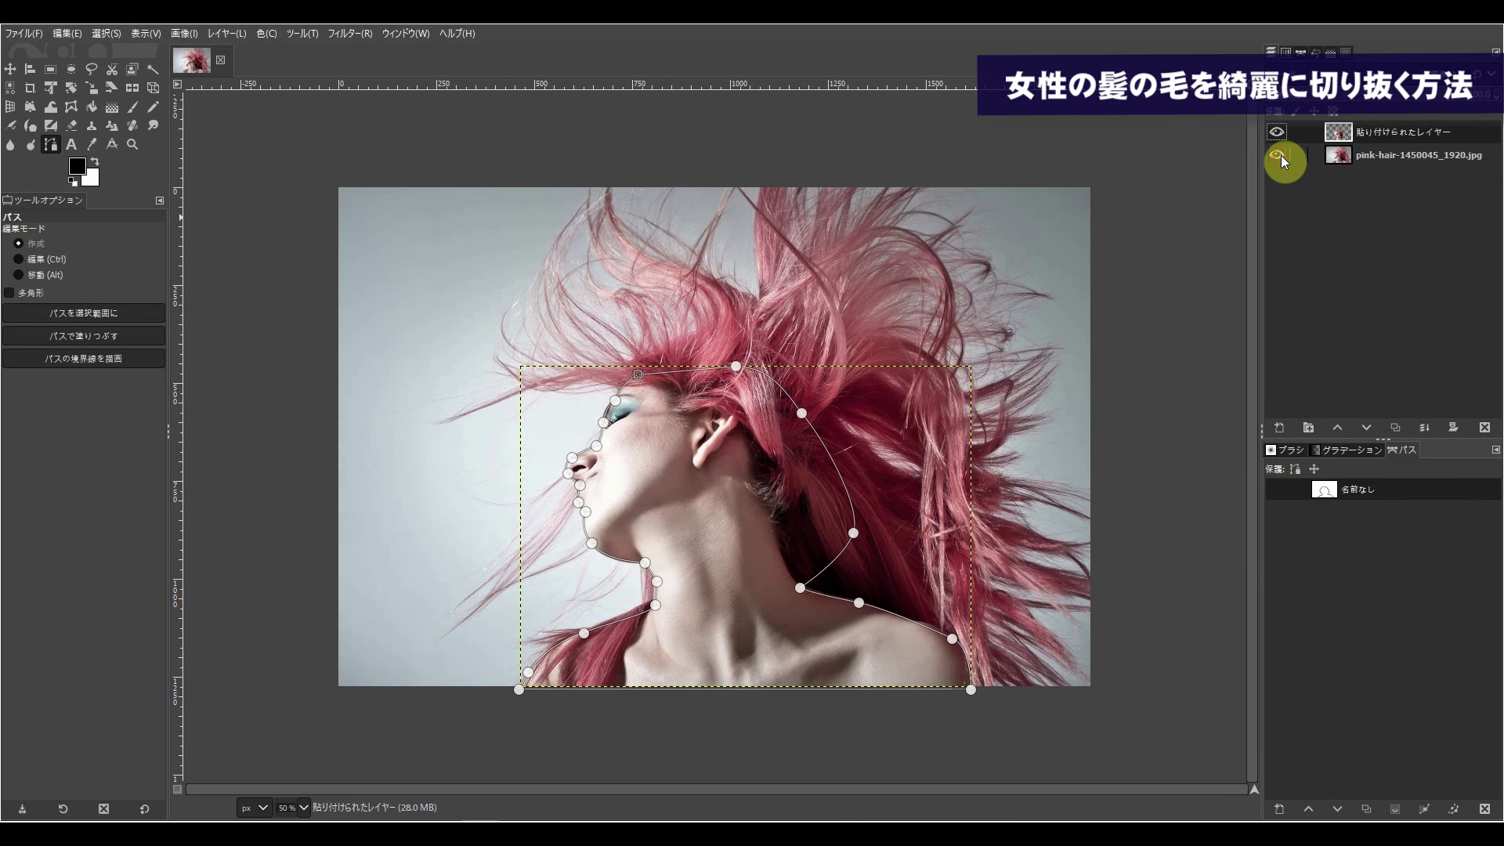
click(1343, 157)
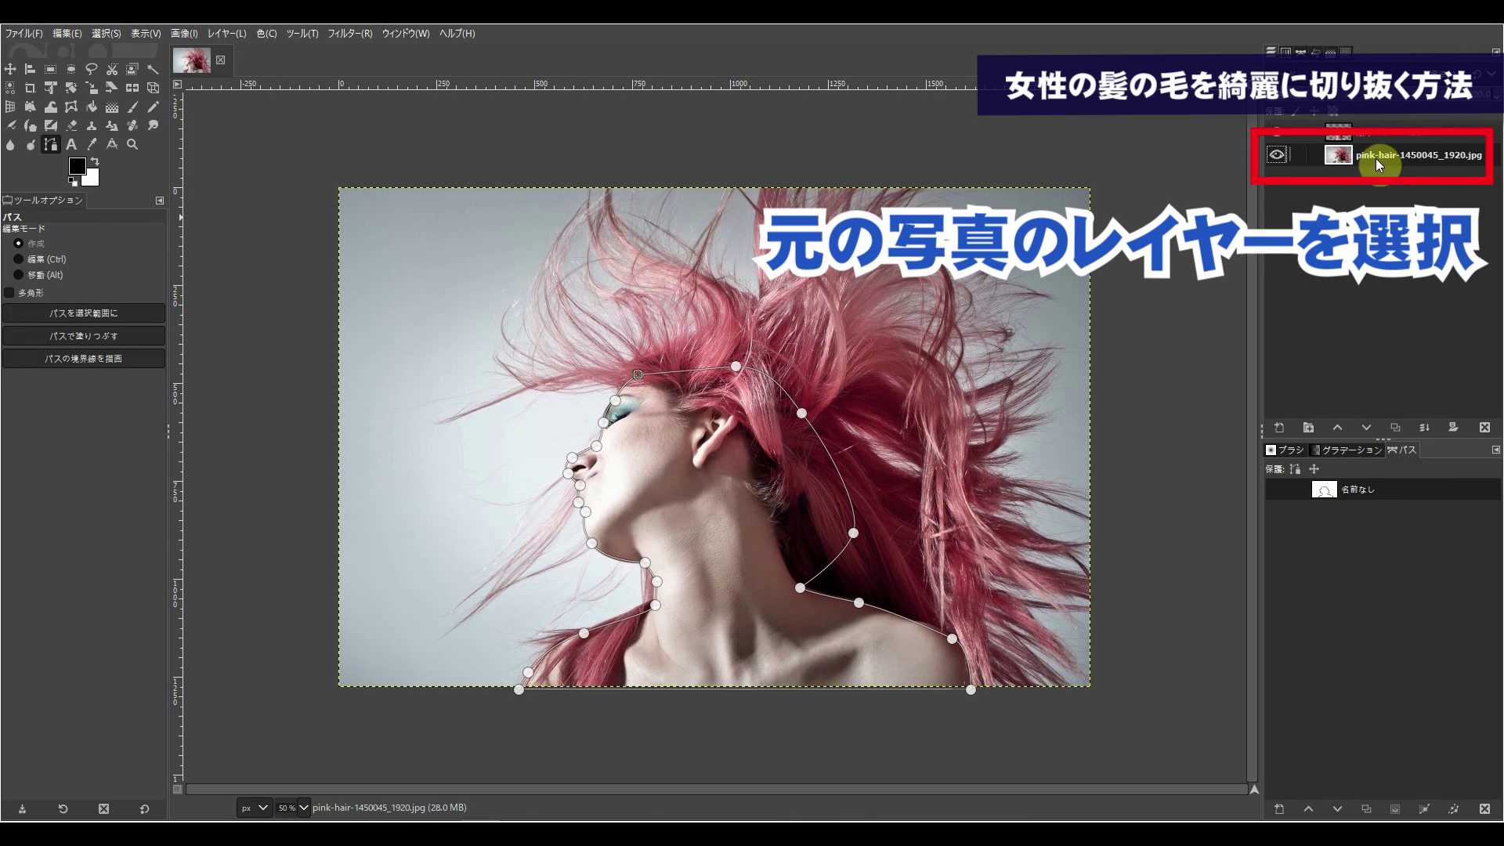
click(1277, 135)
Pick the unnamed head outline in the Paths dialog and apply Path to Selection over the photo
click(1293, 520)
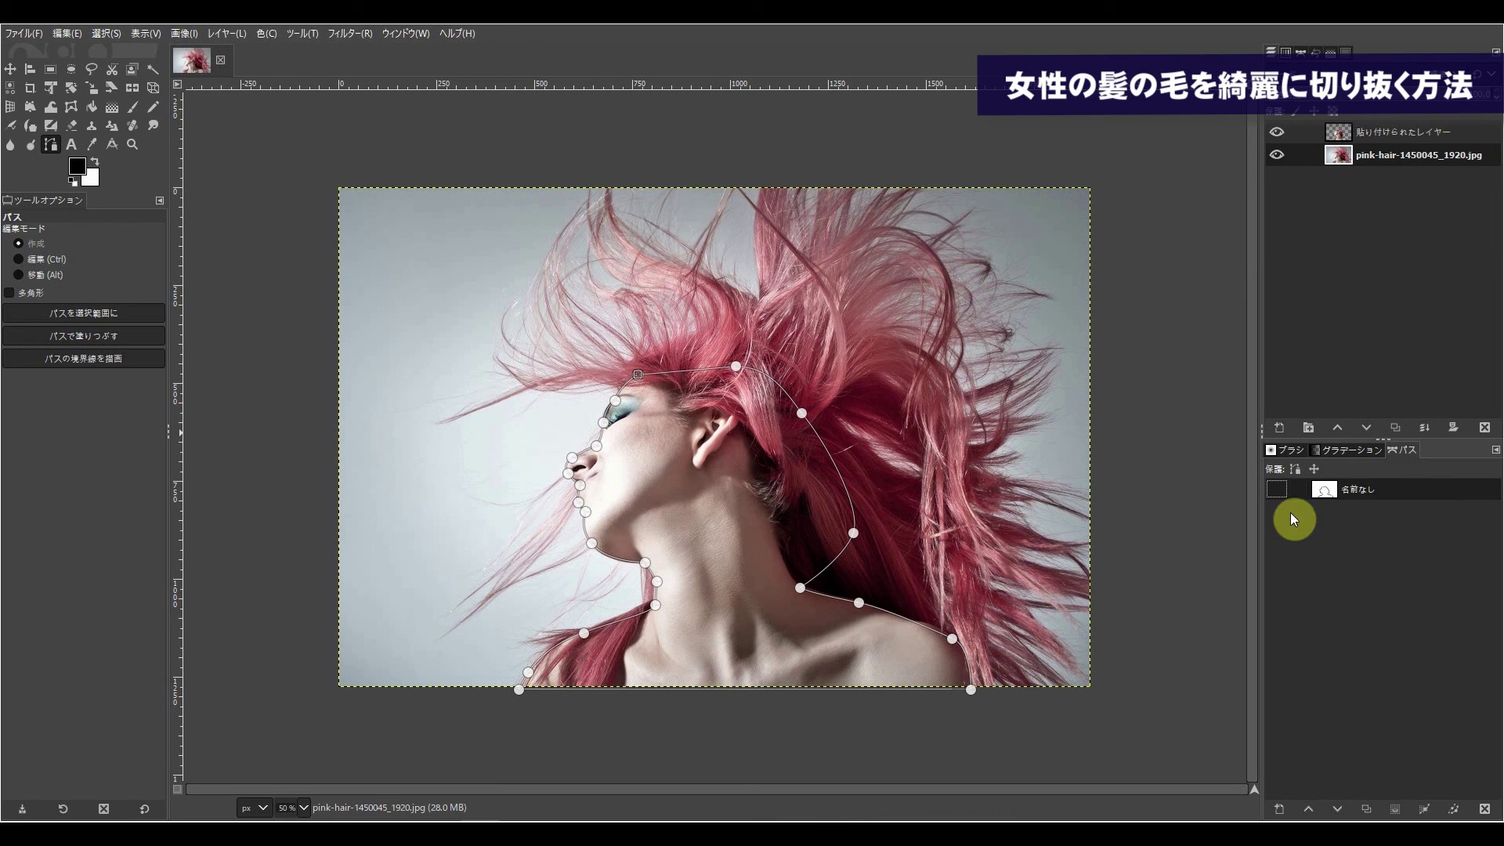
right_click(1324, 489)
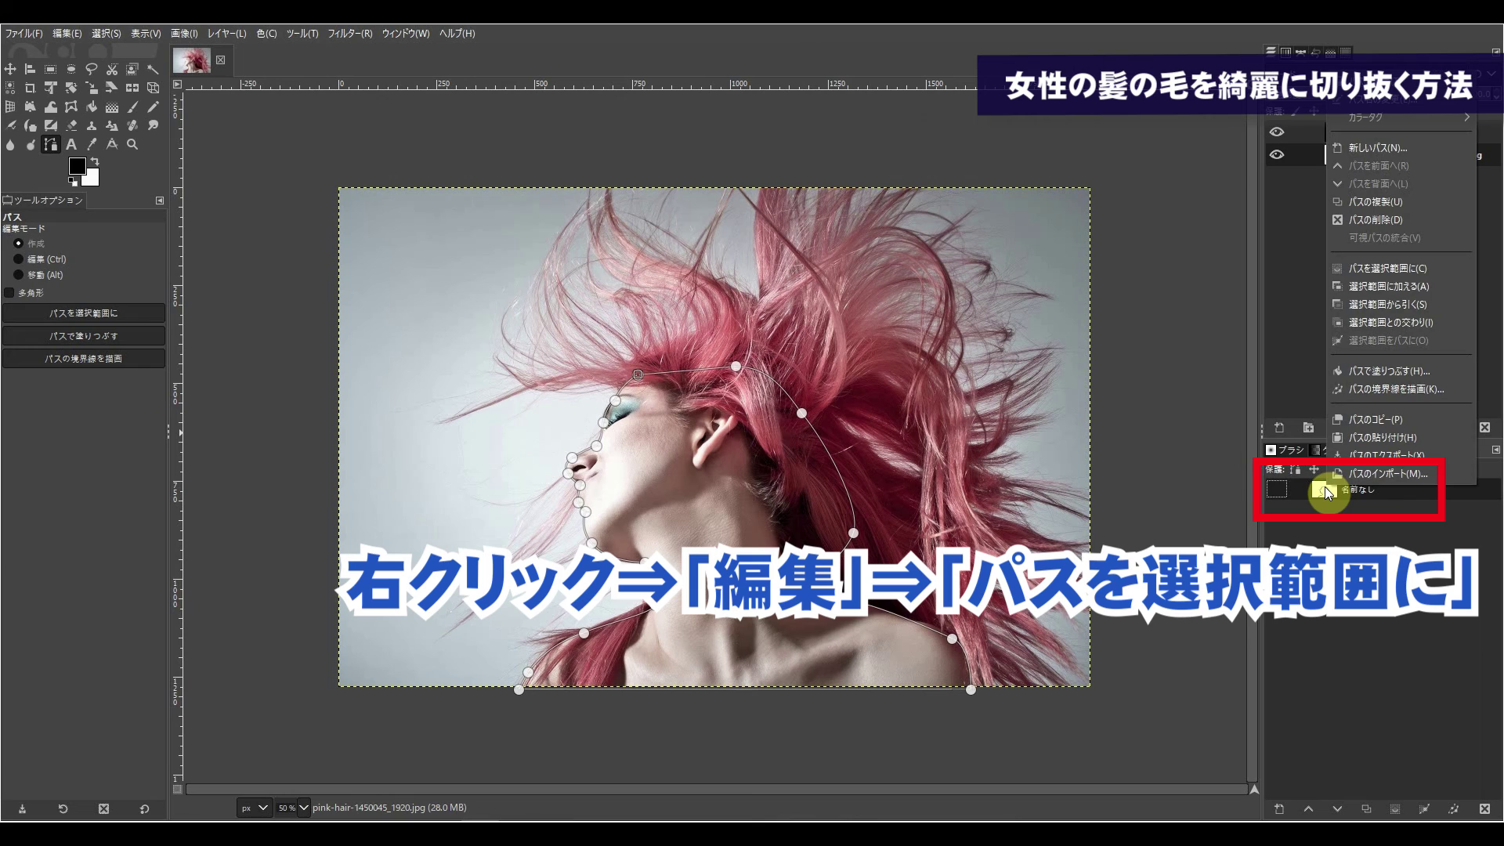
click(1394, 270)
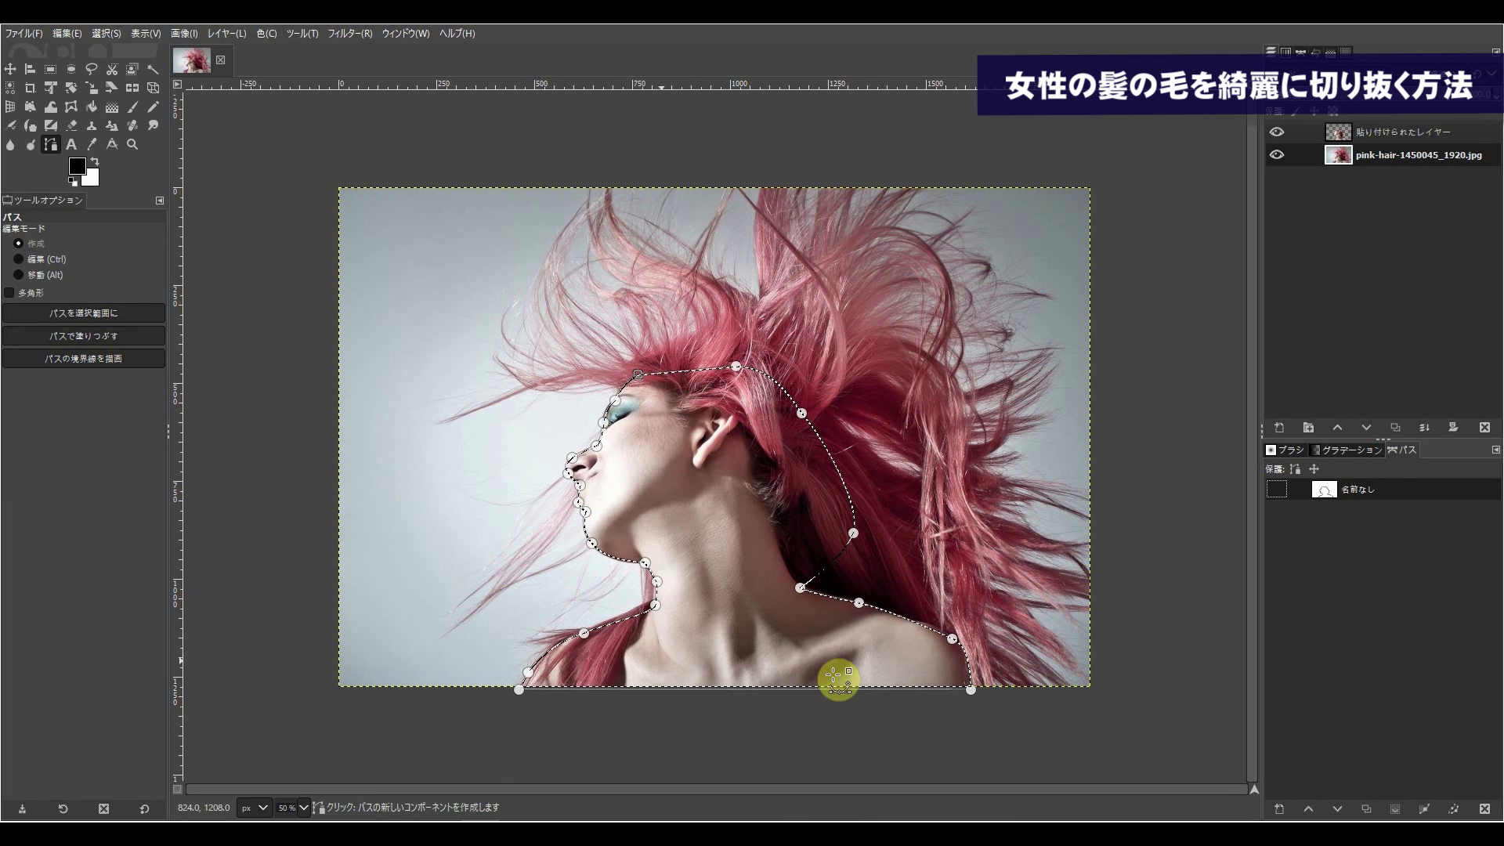
right_click(746, 418)
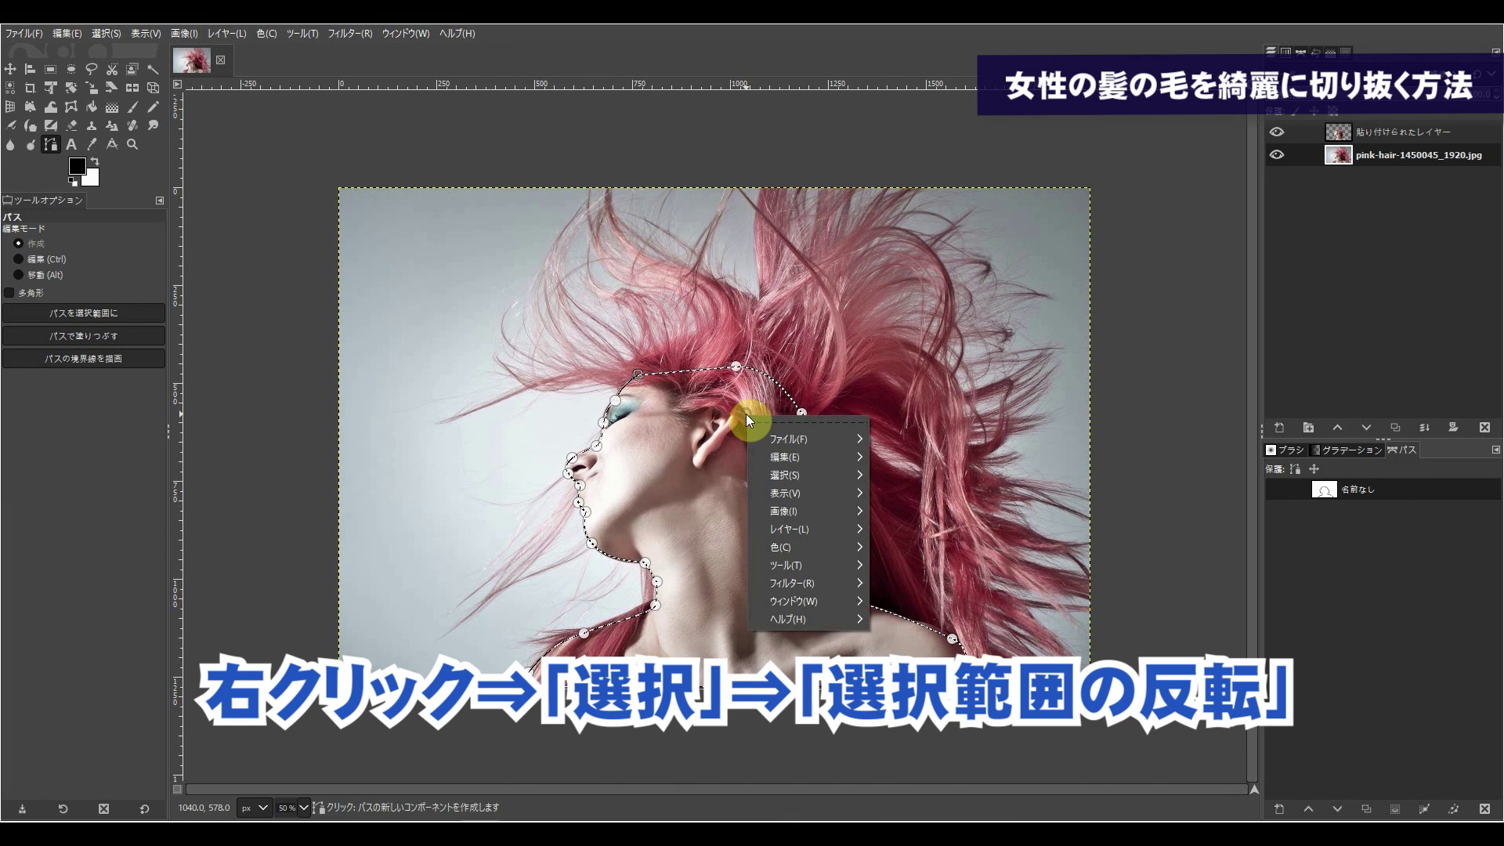
Invert the selection to everything outside the head, then copy and paste that surrounding area
click(792, 476)
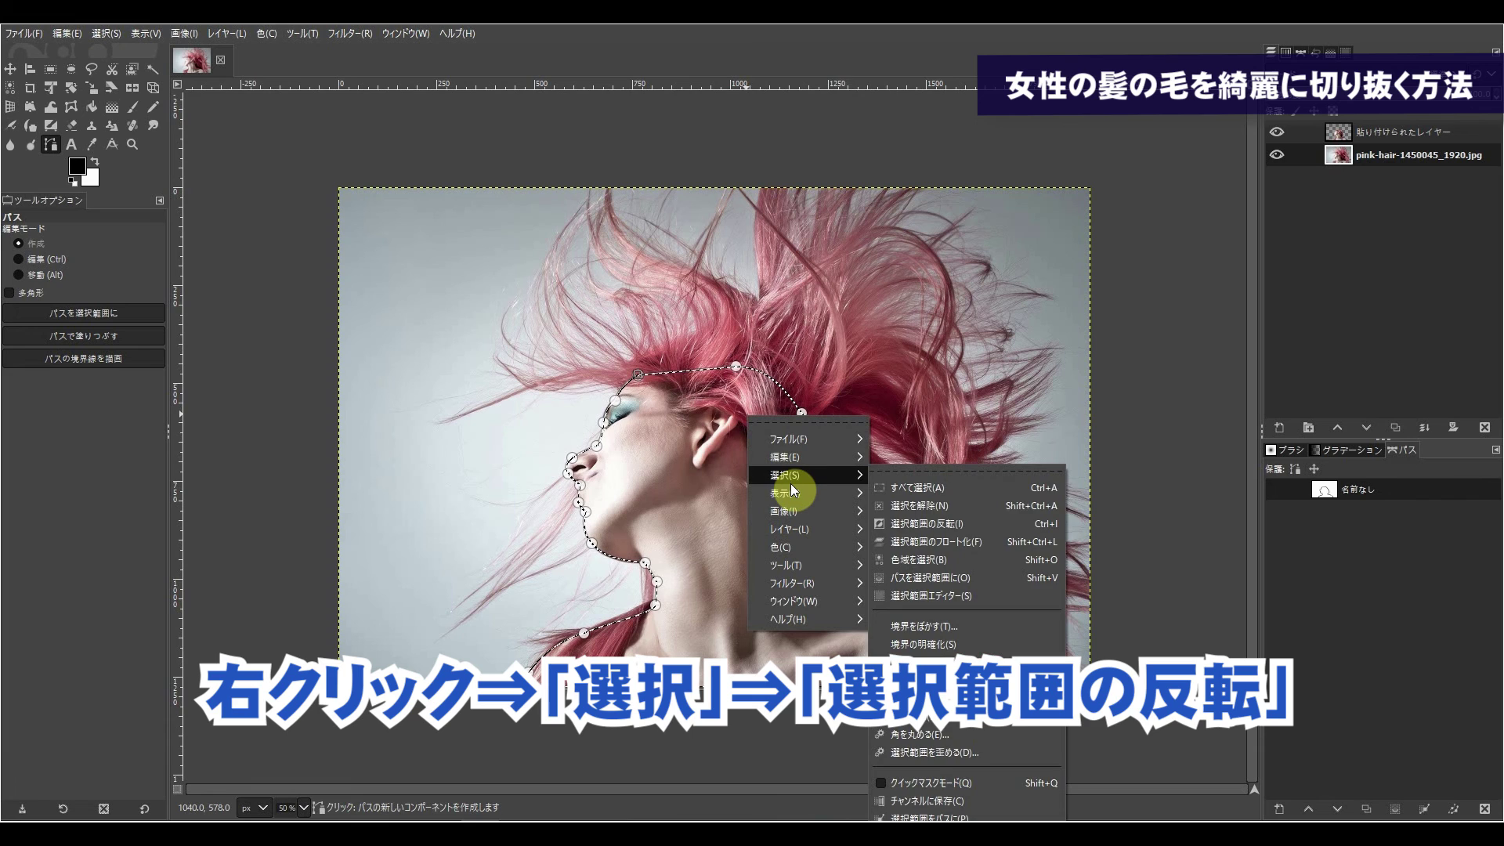
click(953, 523)
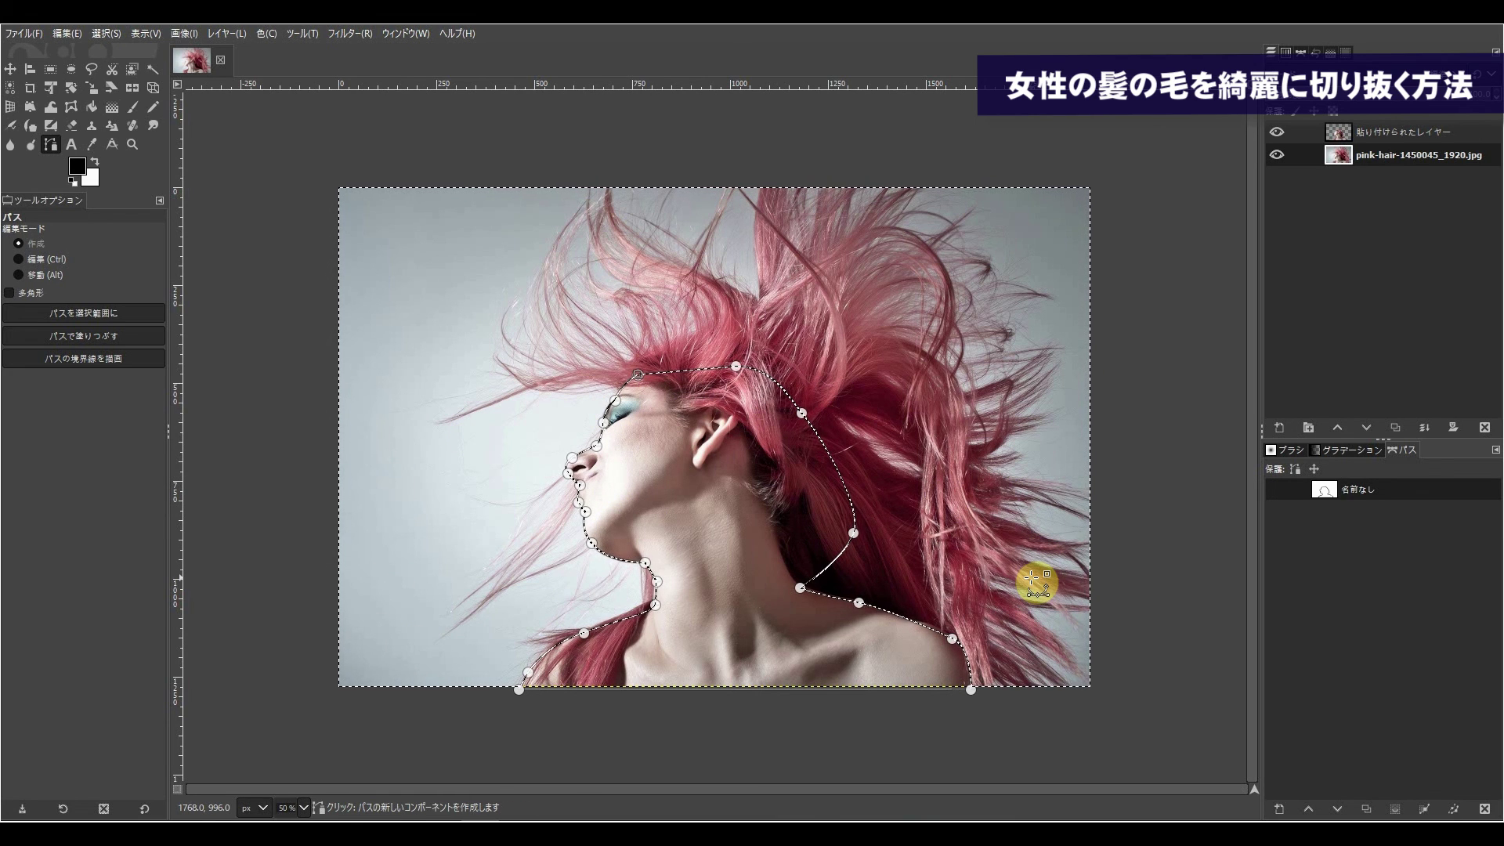
right_click(840, 315)
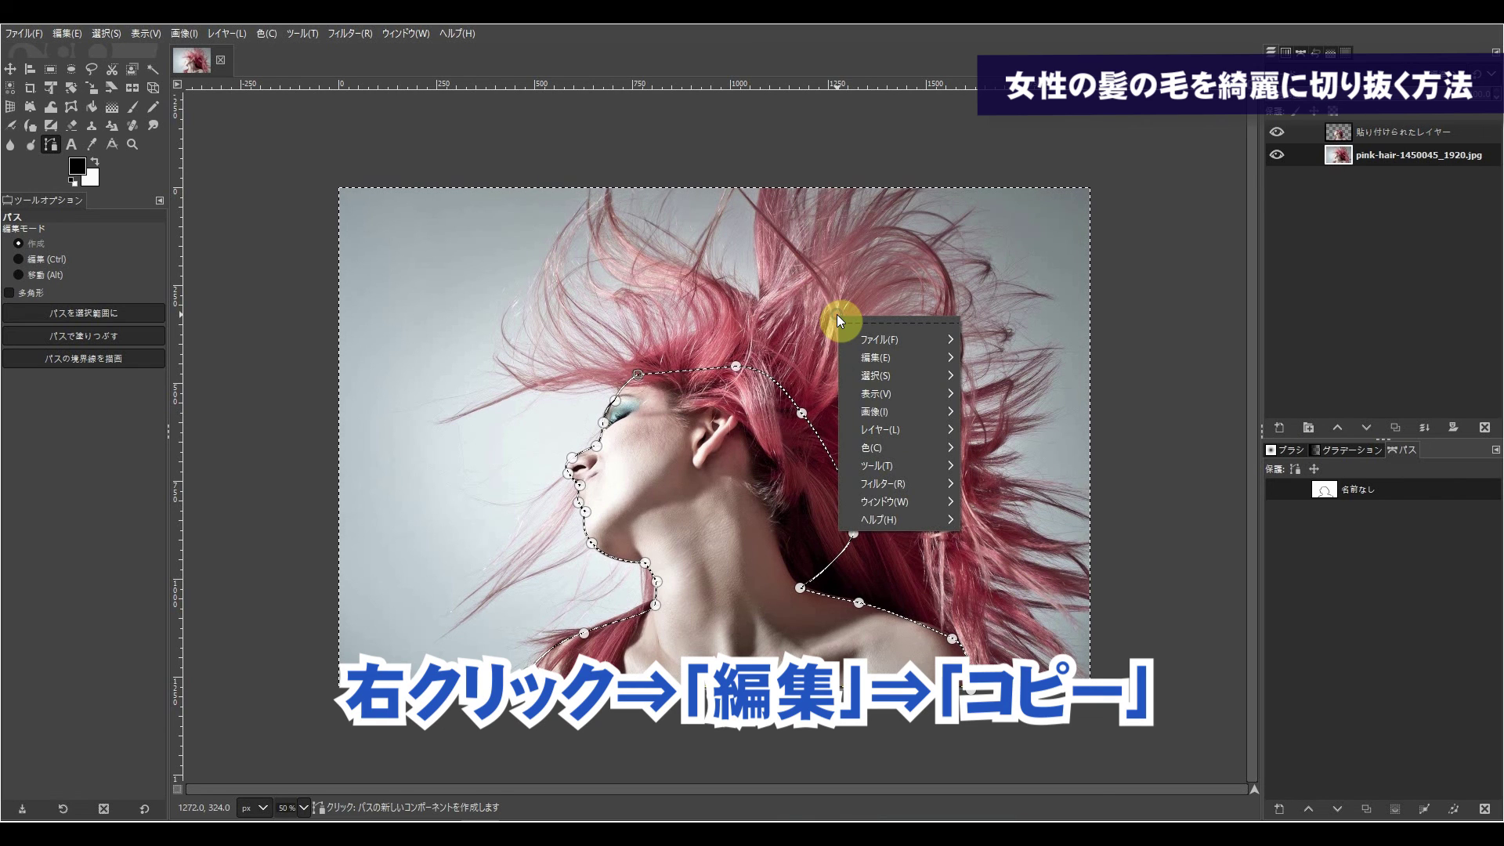
mouse_move(881, 357)
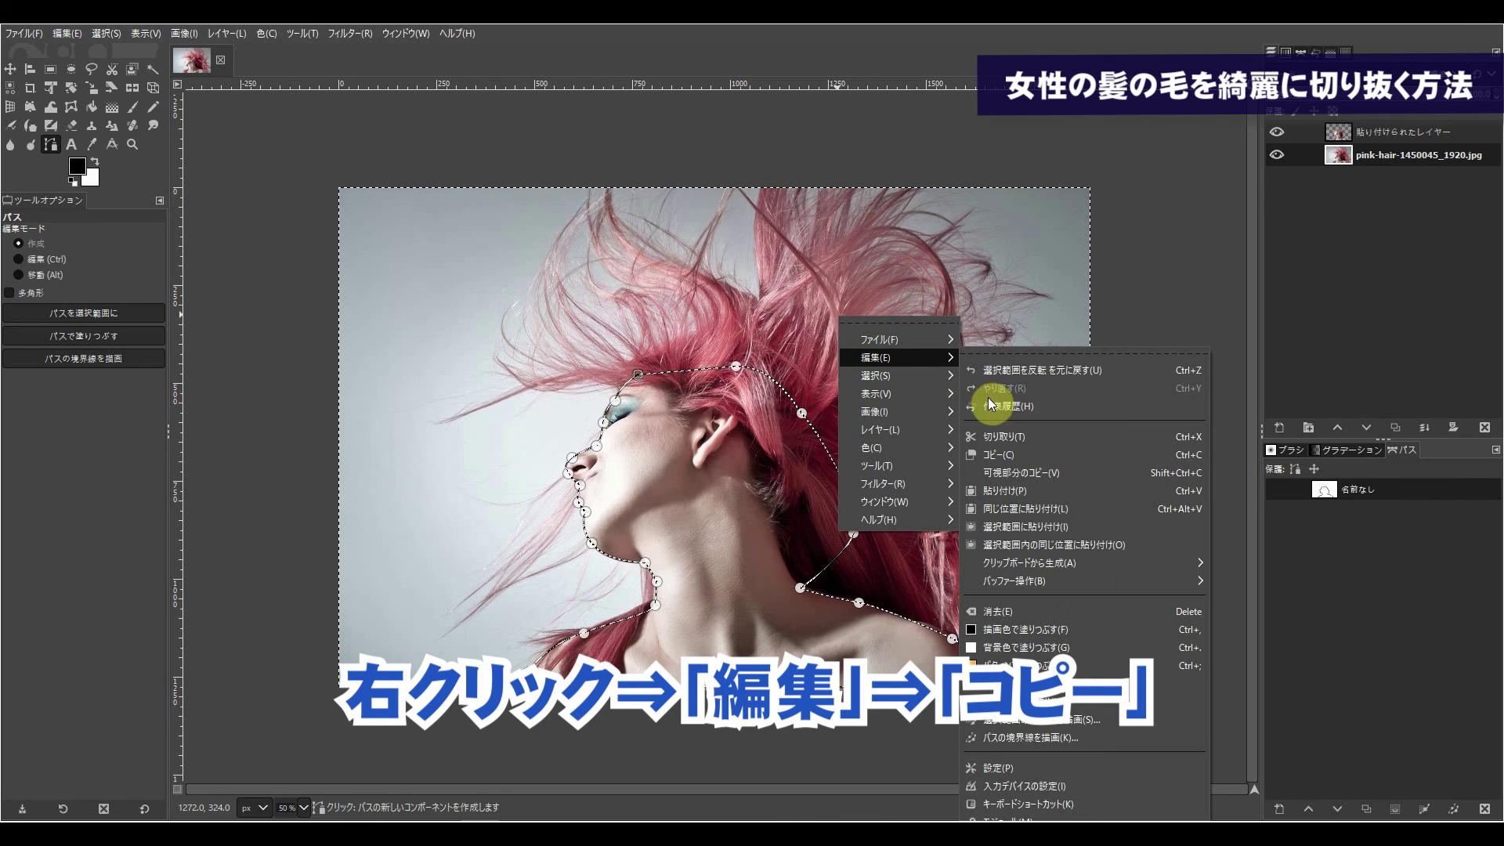
click(999, 456)
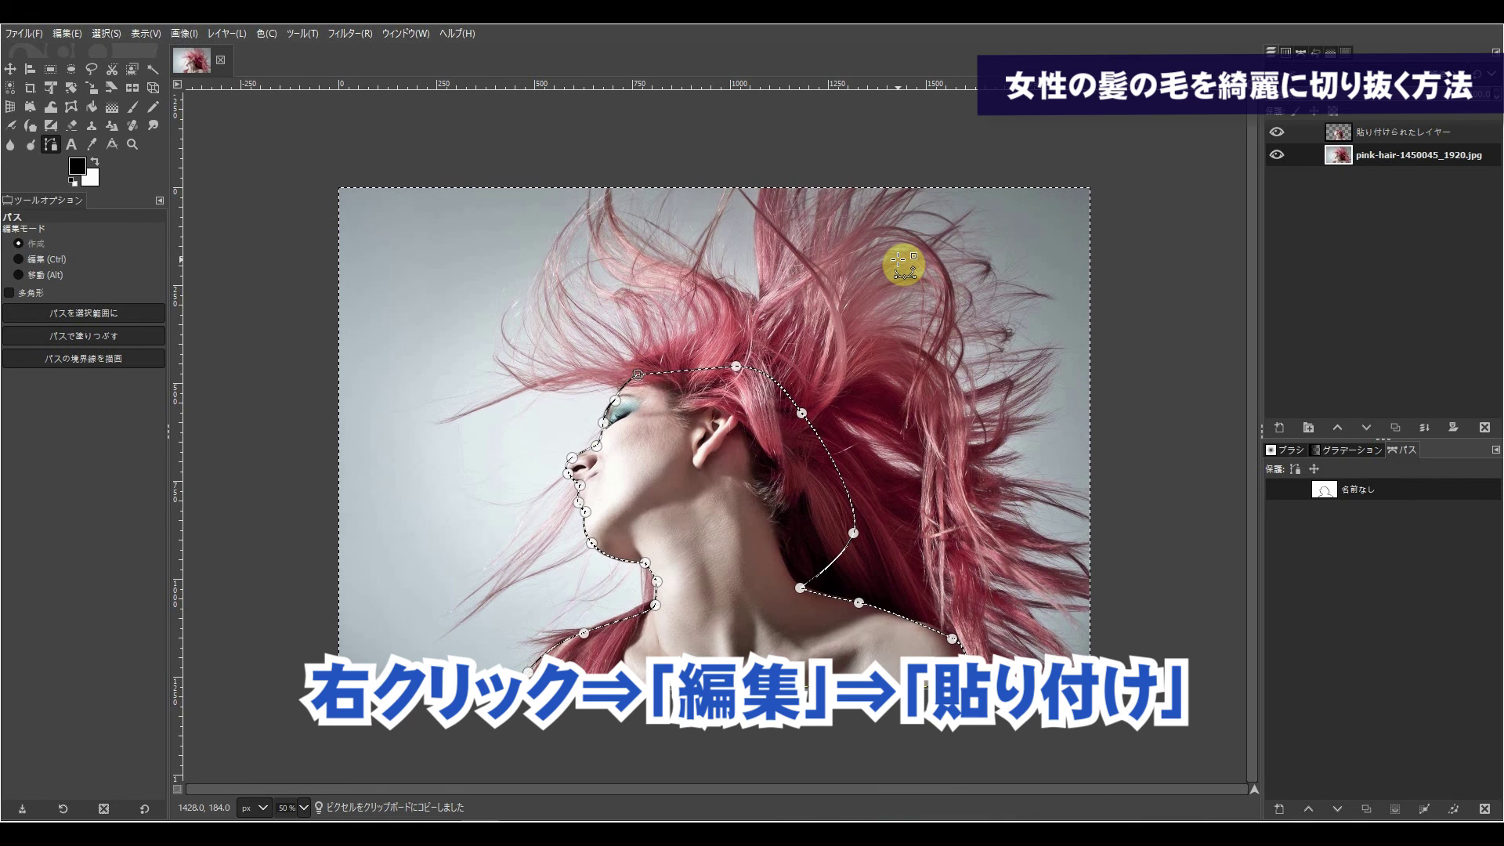
right_click(899, 261)
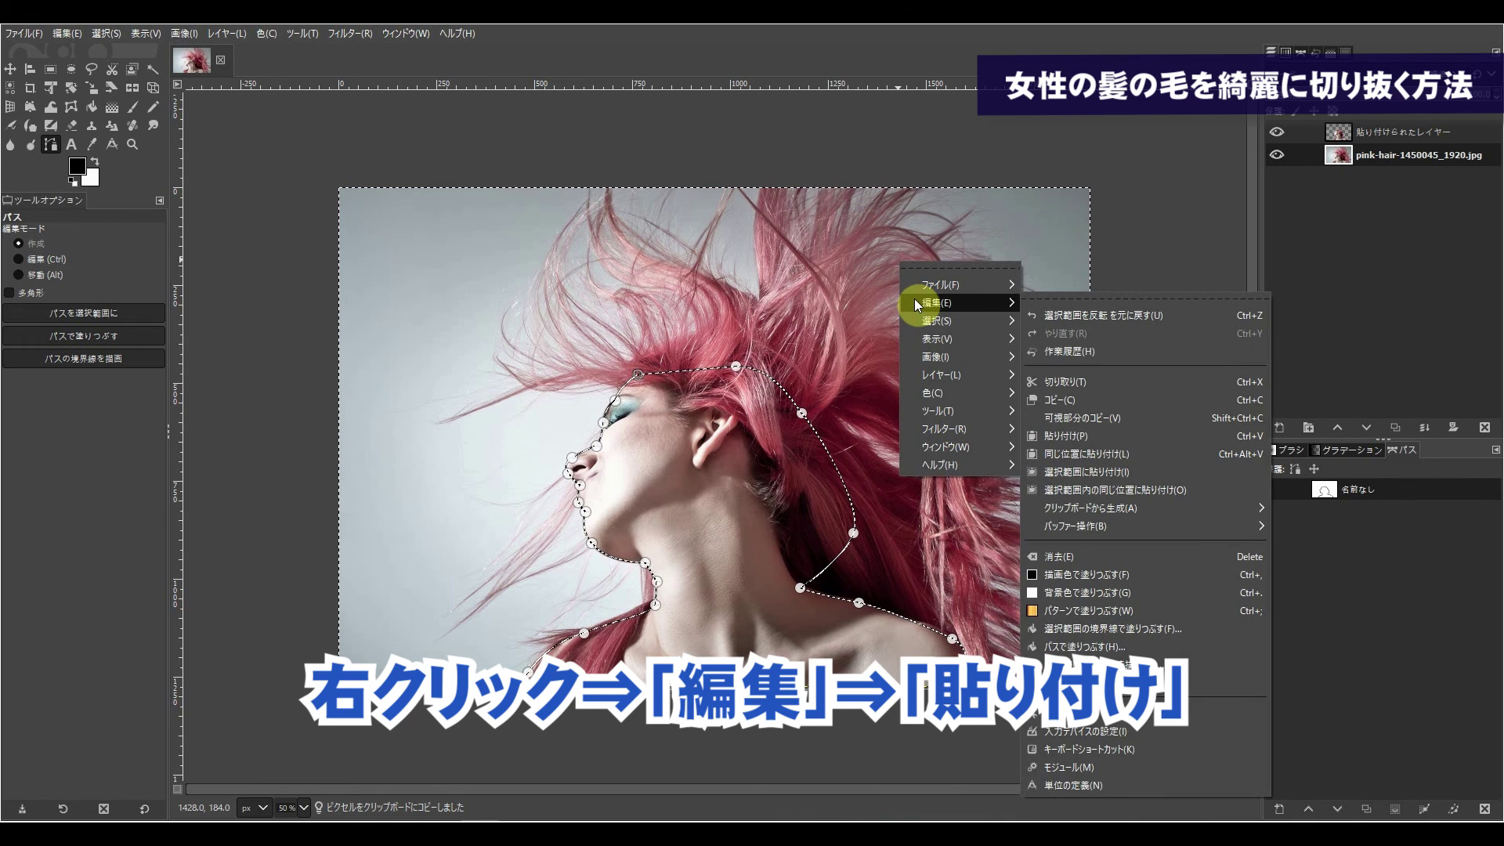
click(1064, 435)
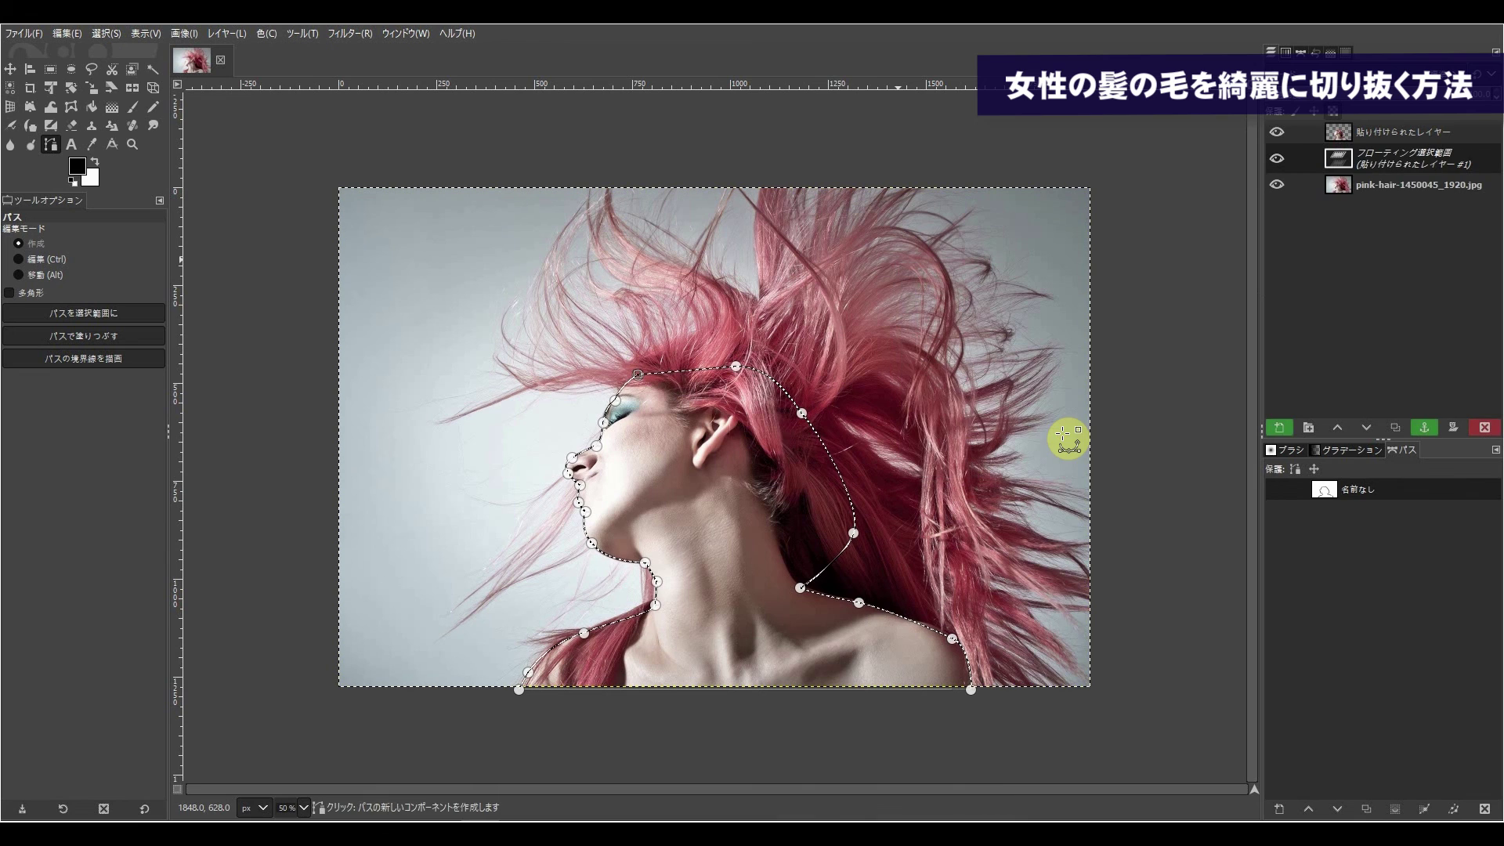
Make the pasted surroundings a new layer and set visibility so only the head cut-out layer shows
click(1281, 431)
click(1276, 156)
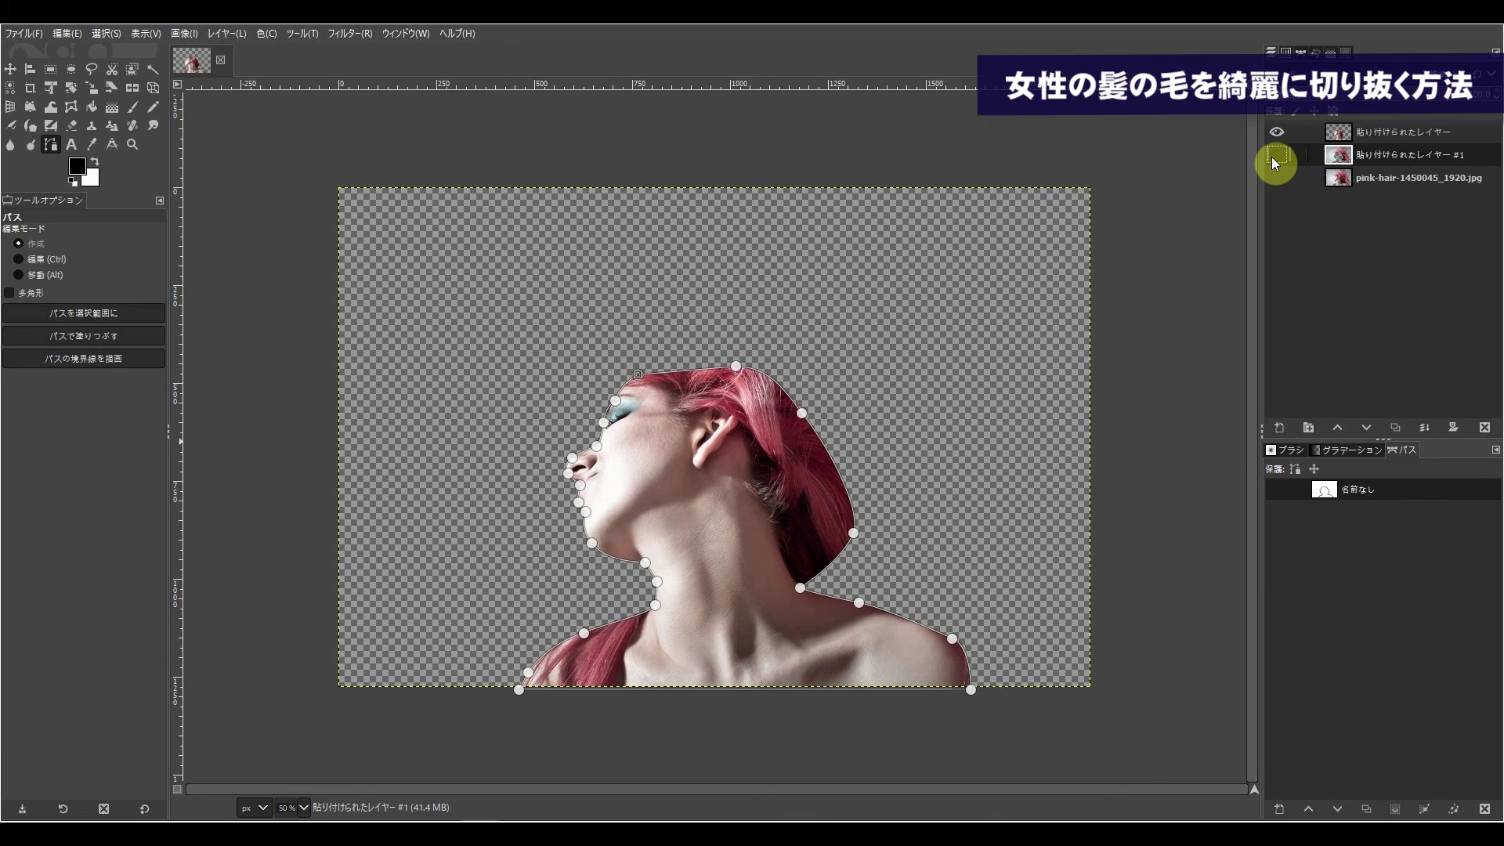
click(1276, 156)
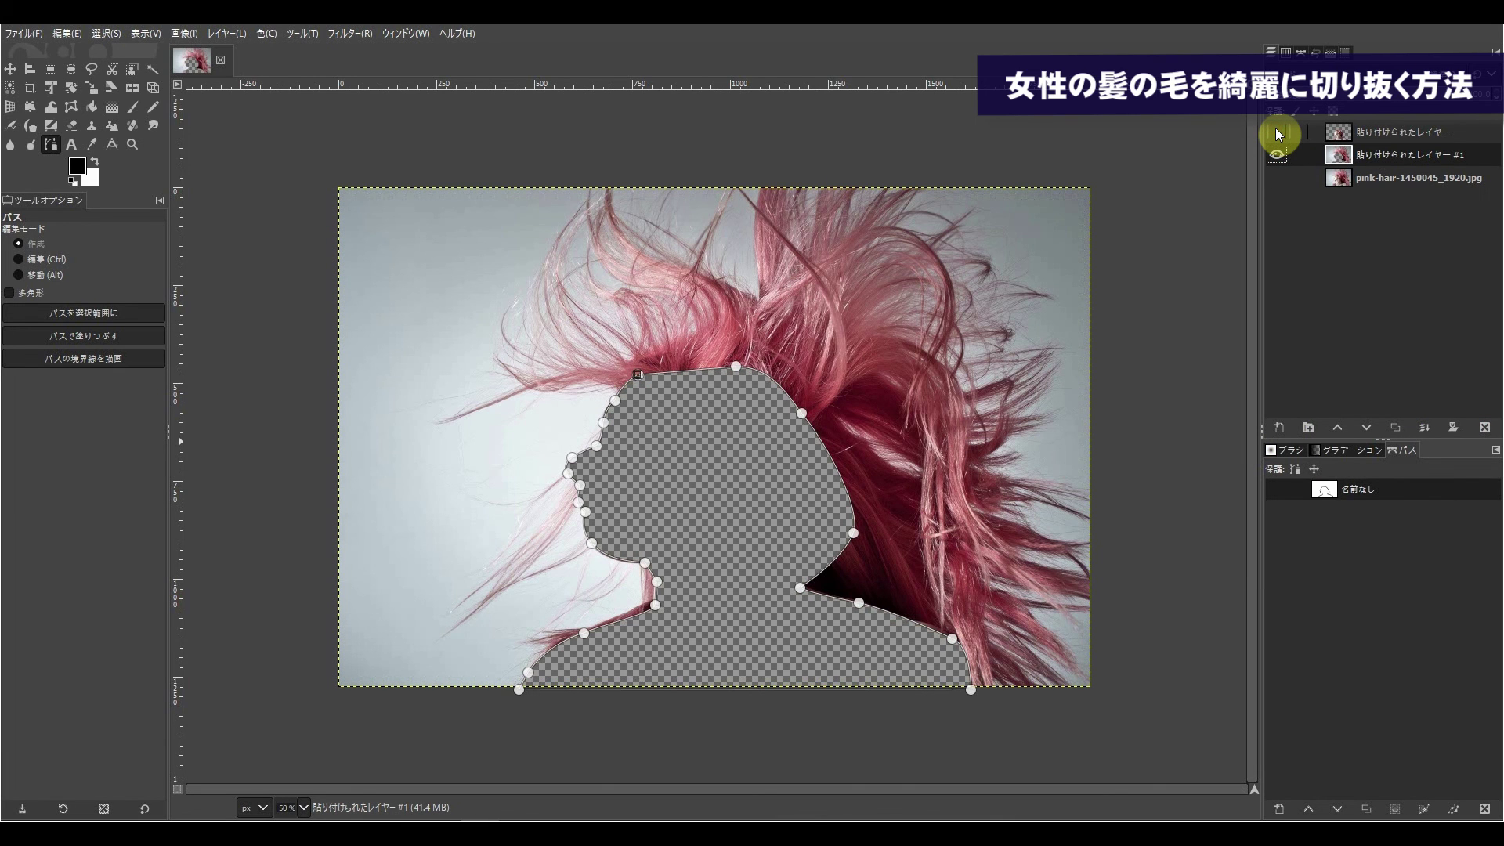
click(1277, 132)
click(1275, 156)
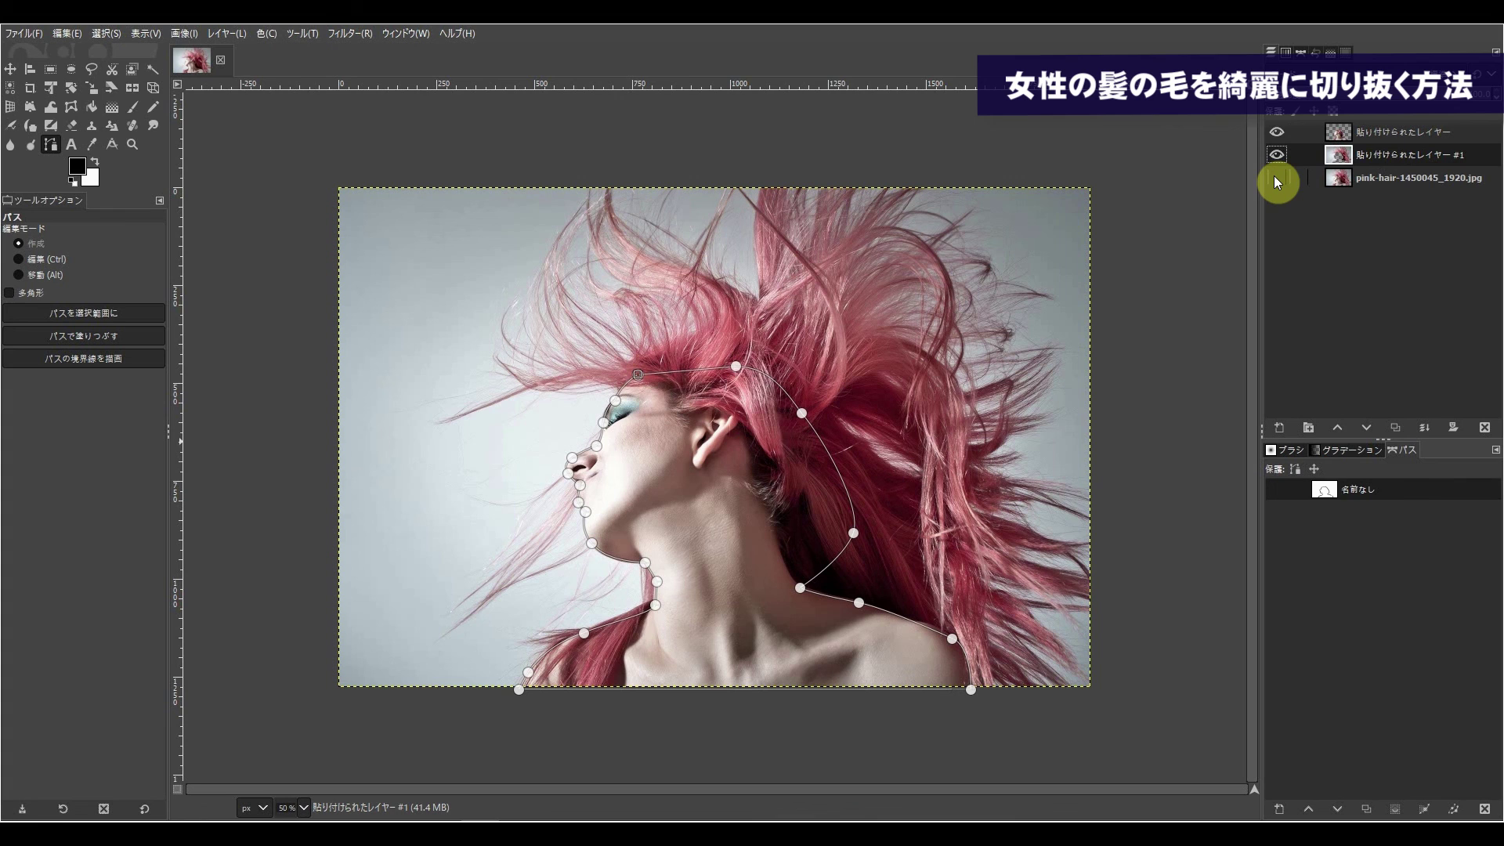
click(1277, 155)
click(1305, 131)
key(shift+b)
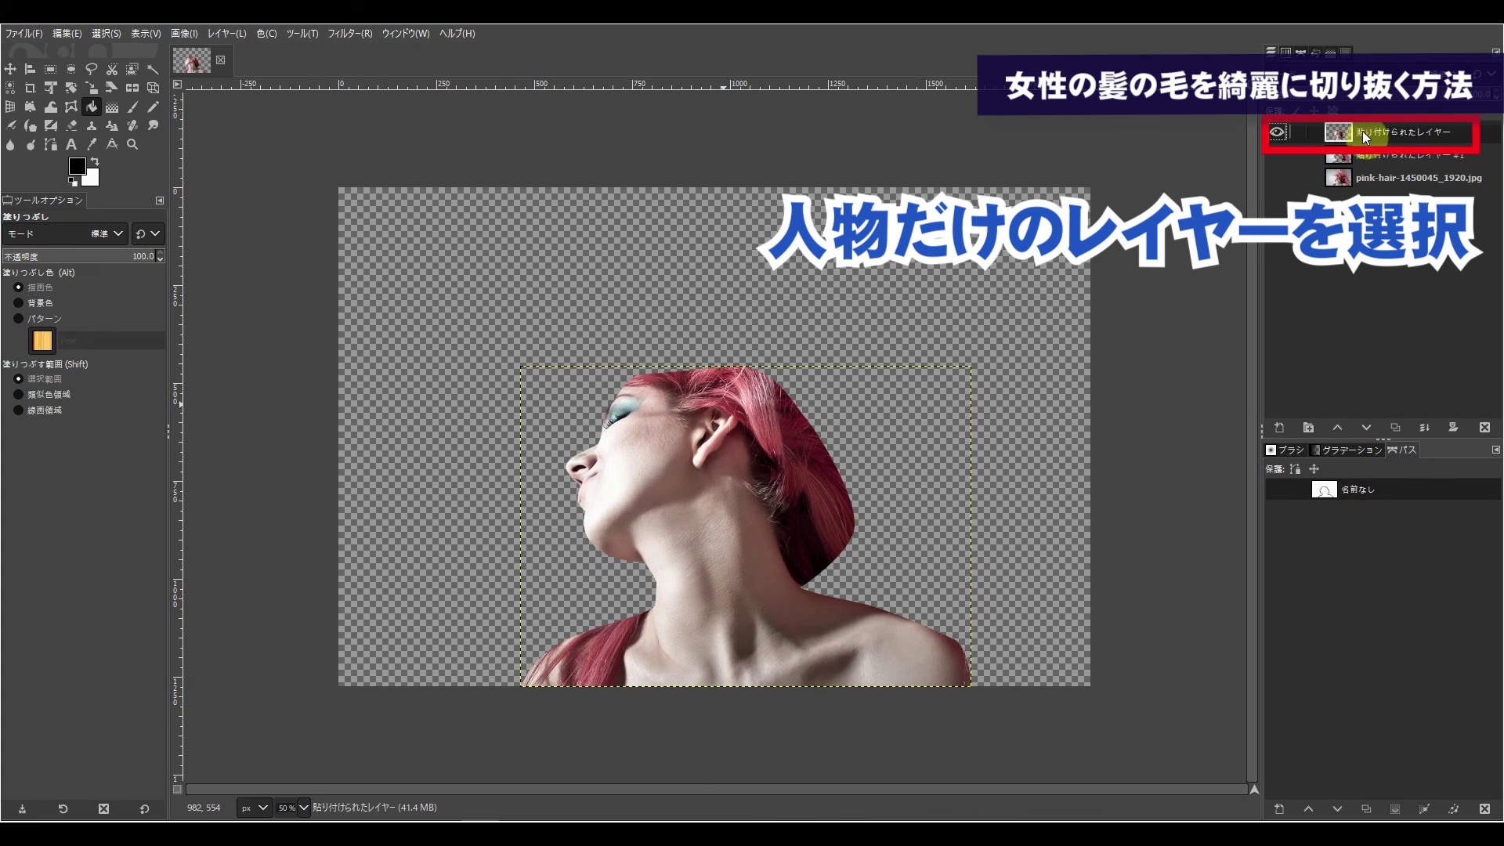
Turn the saved outline path into a selection and bucket-fill it with solid black
right_click(683, 411)
mouse_move(722, 453)
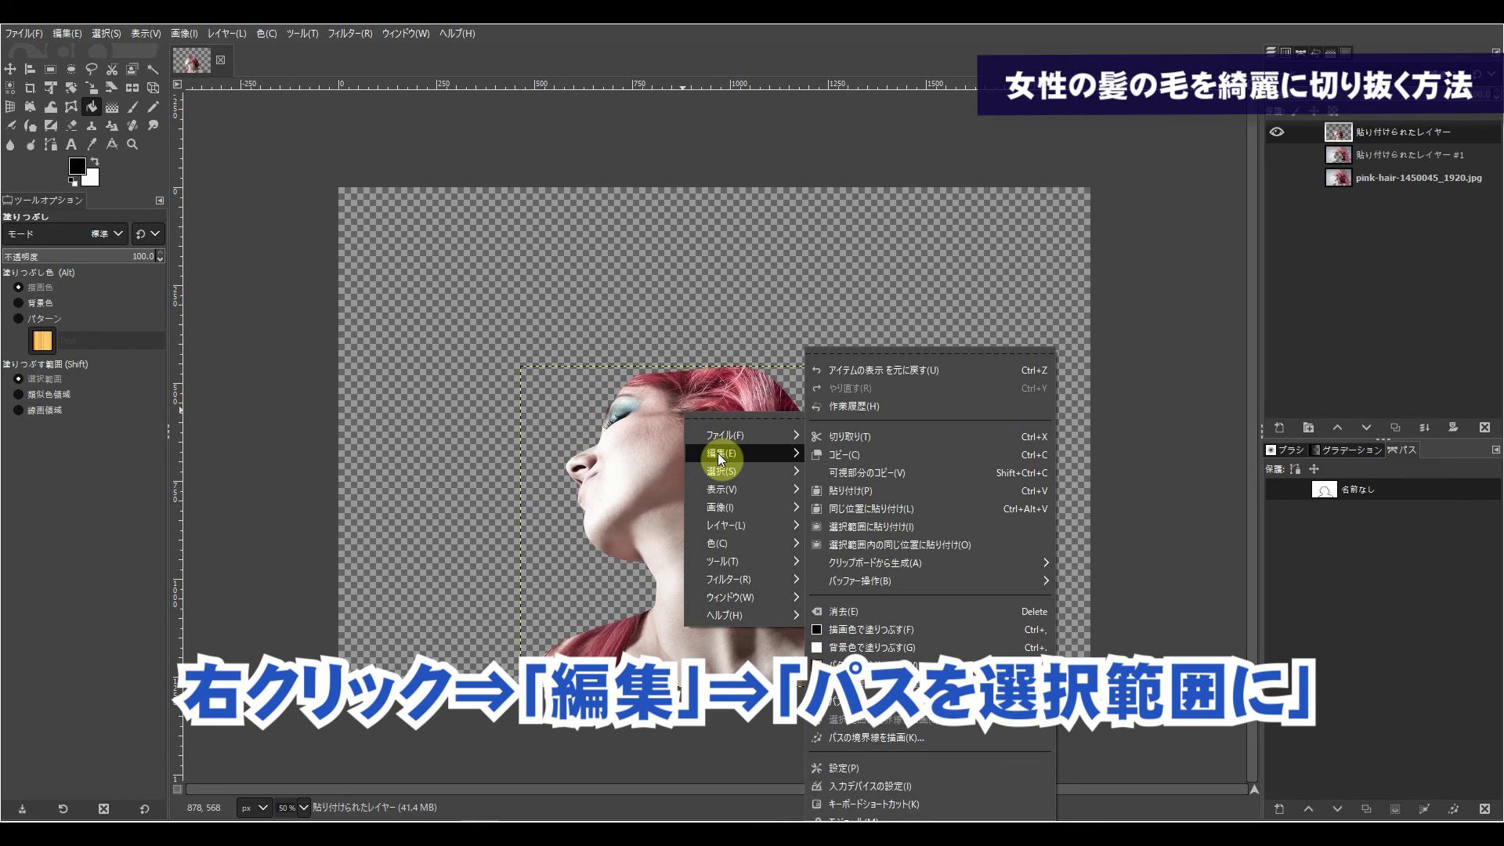
right_click(739, 397)
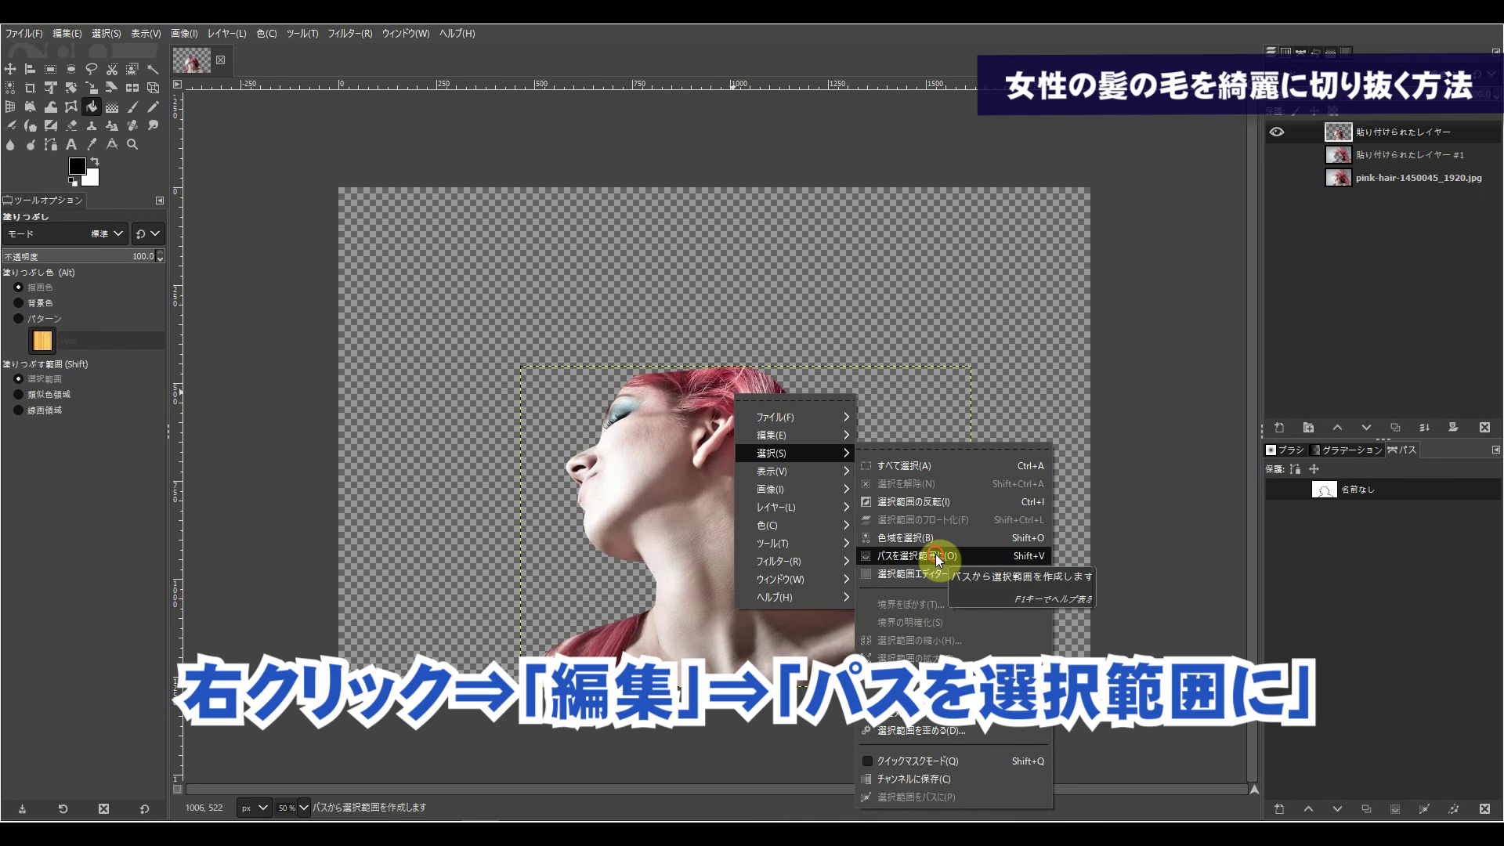
click(938, 556)
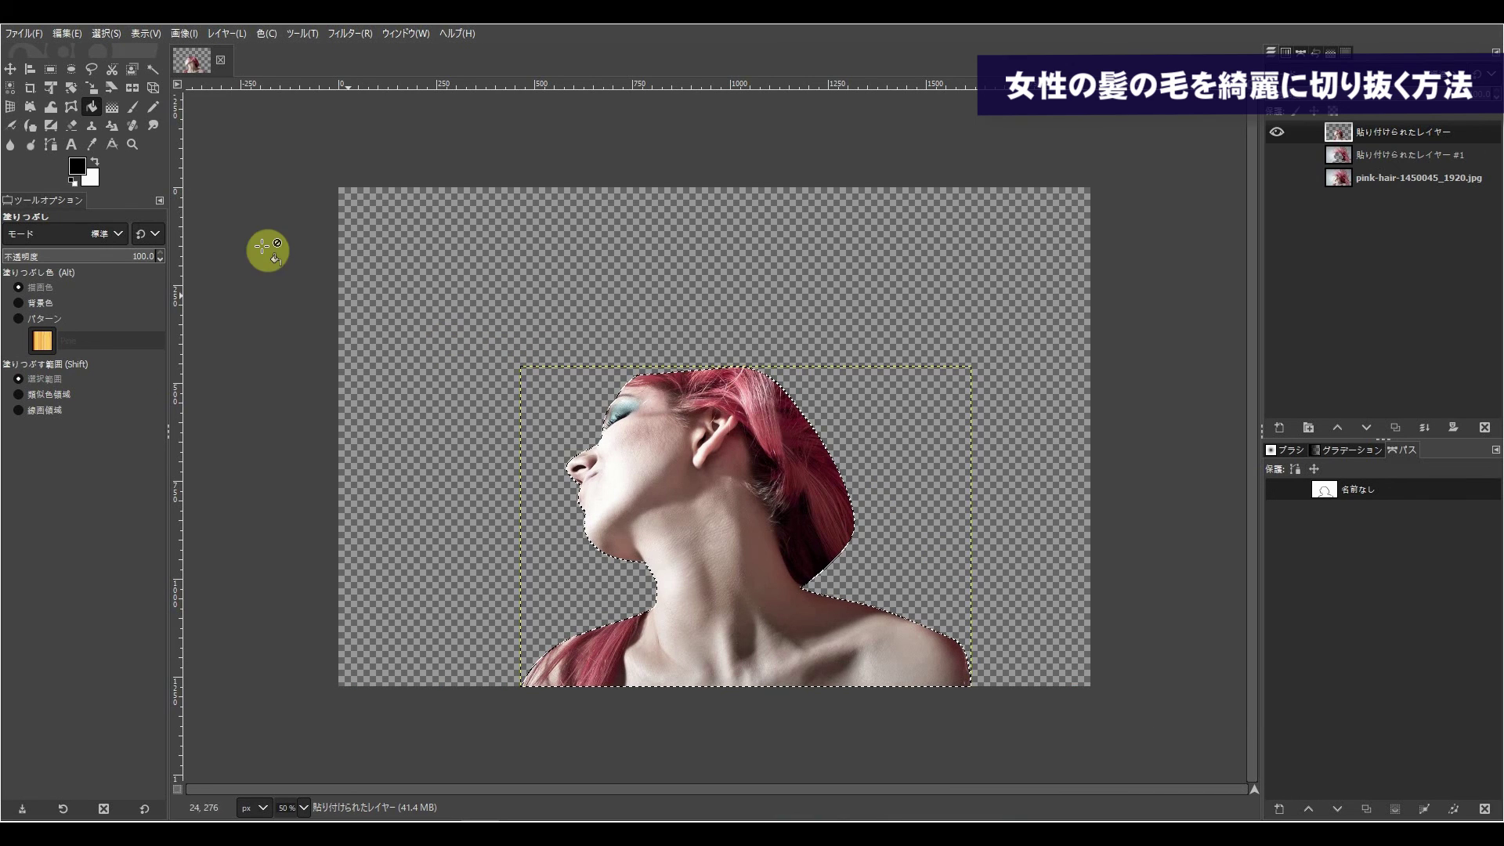
click(77, 165)
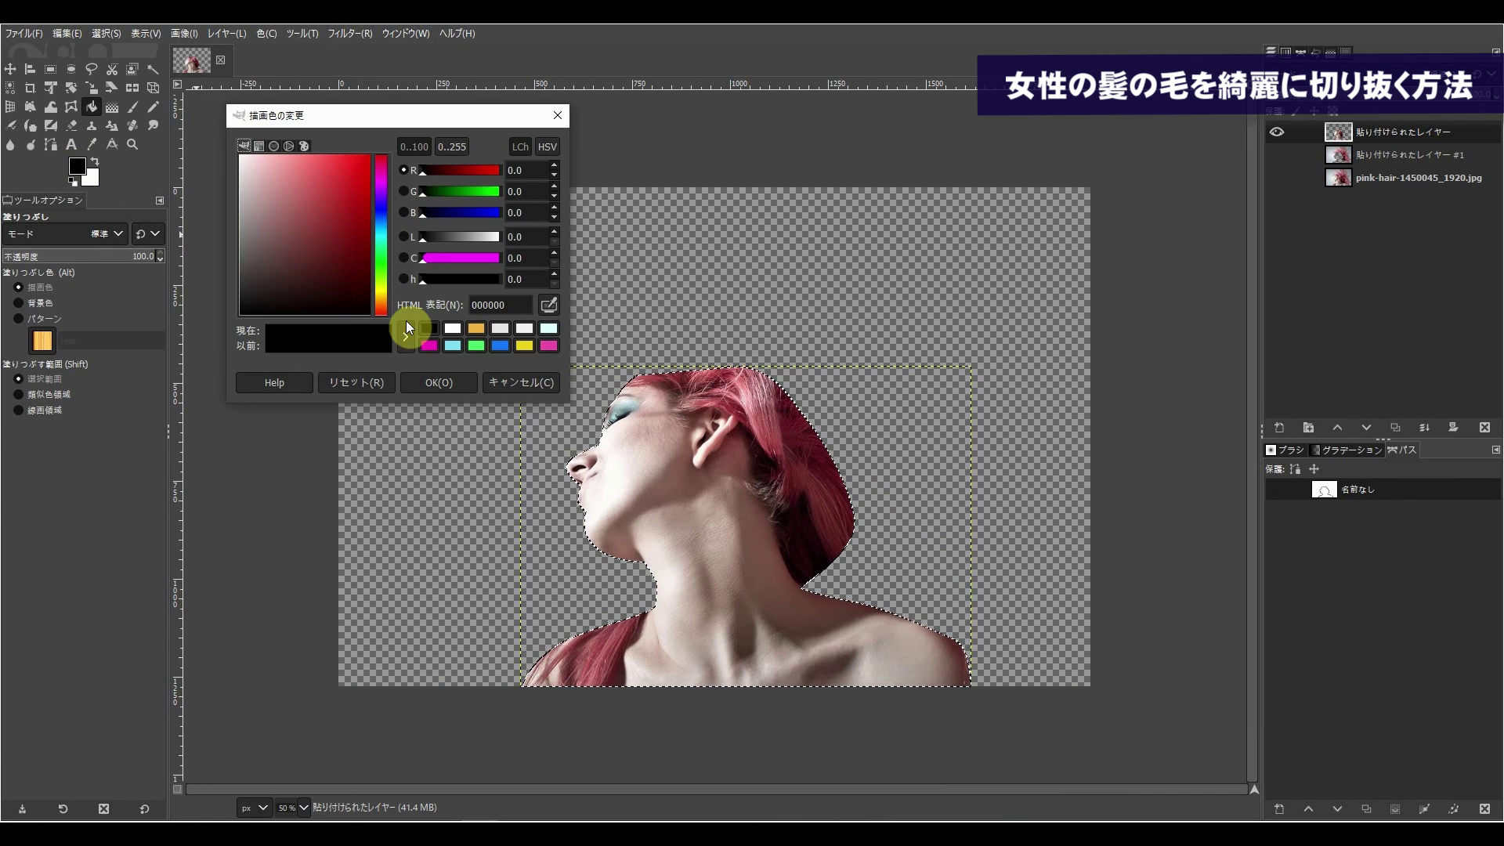
click(430, 382)
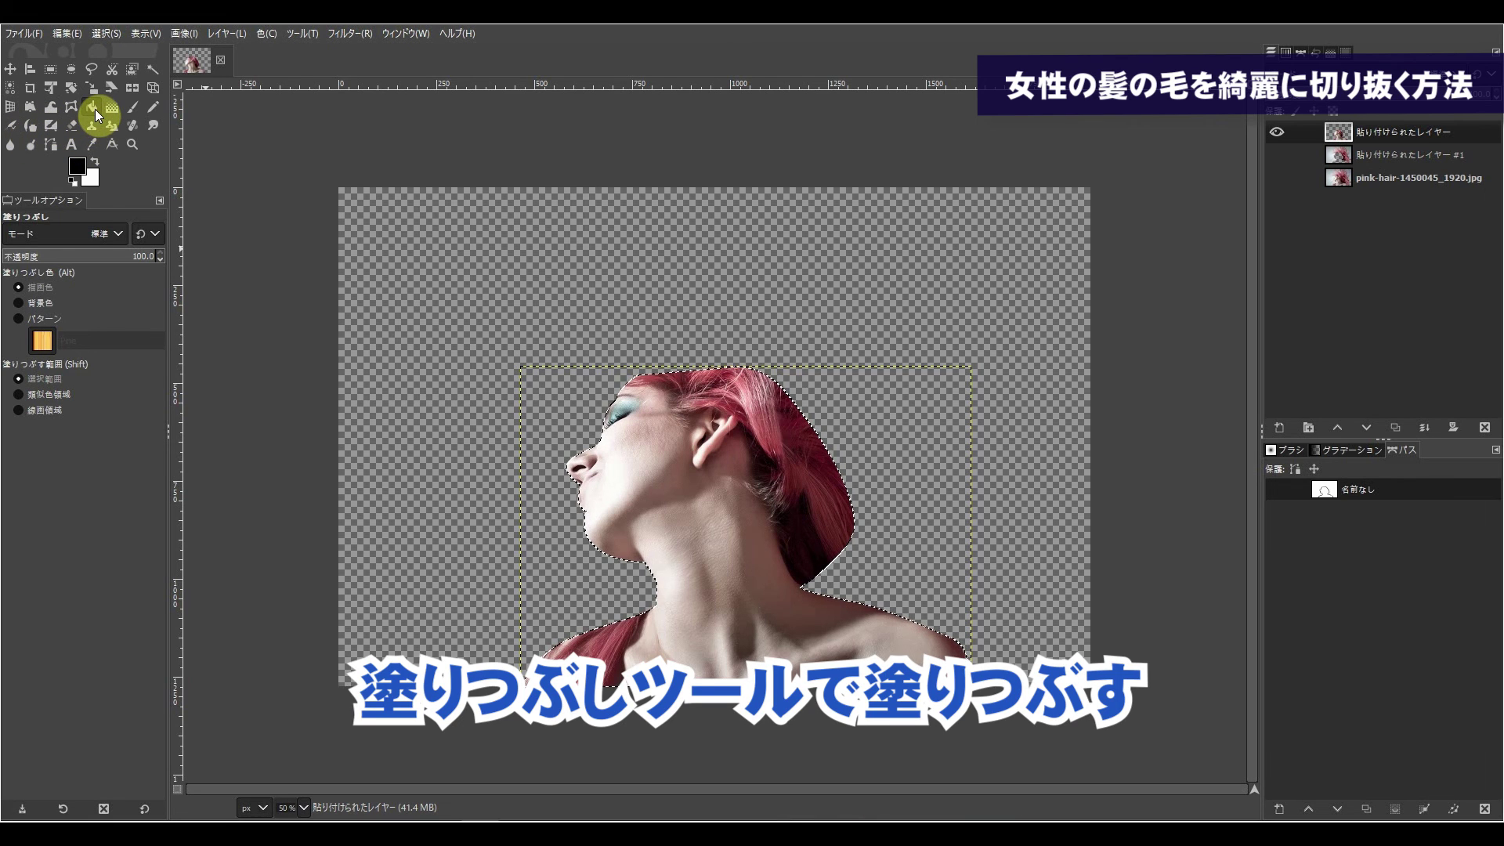
click(623, 470)
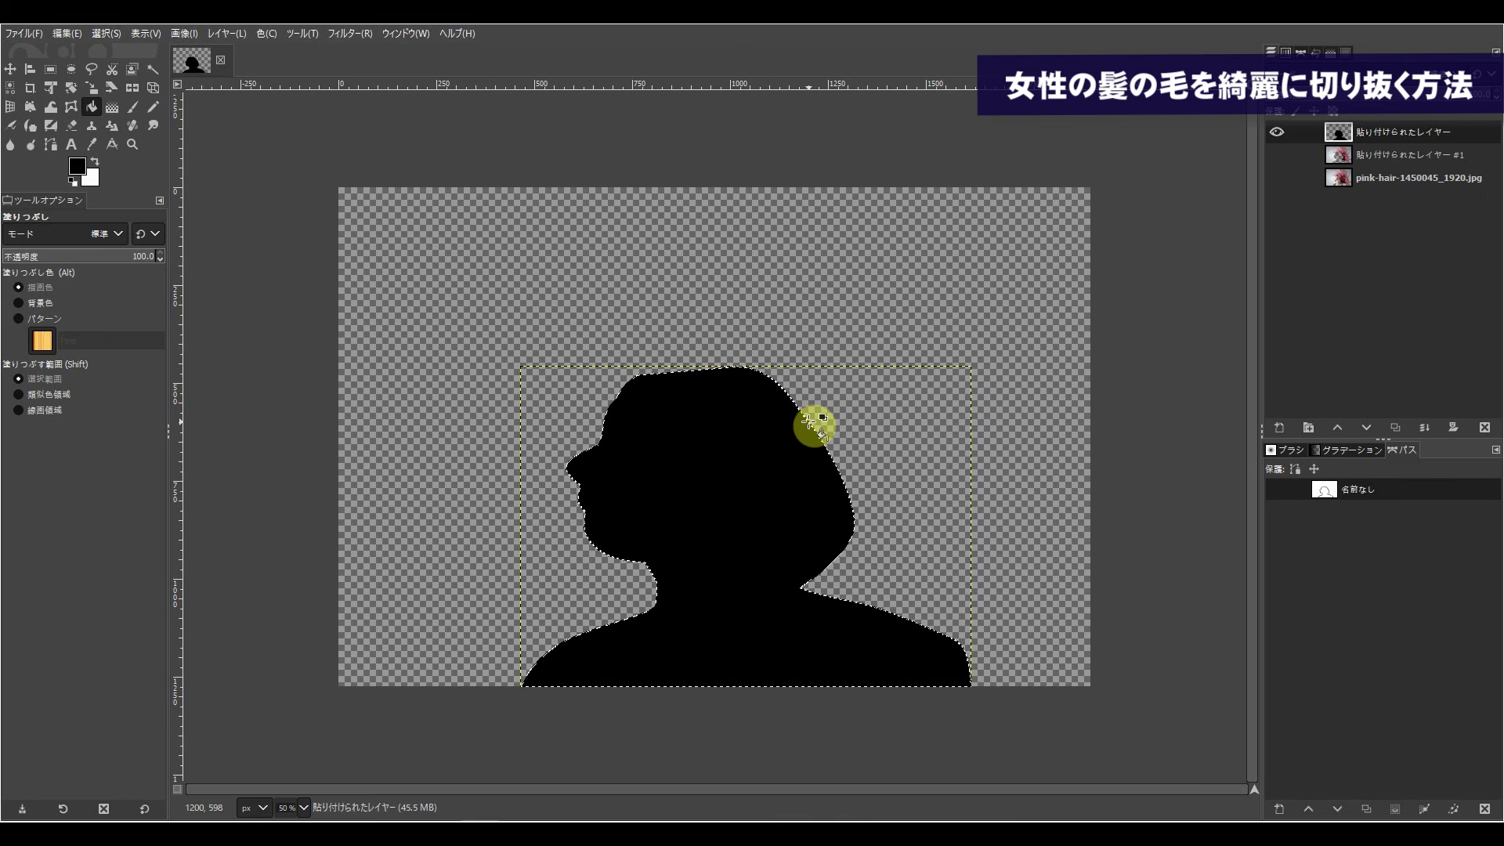
Hide the black silhouette layer, then show and select the pink-hair layer
click(1277, 133)
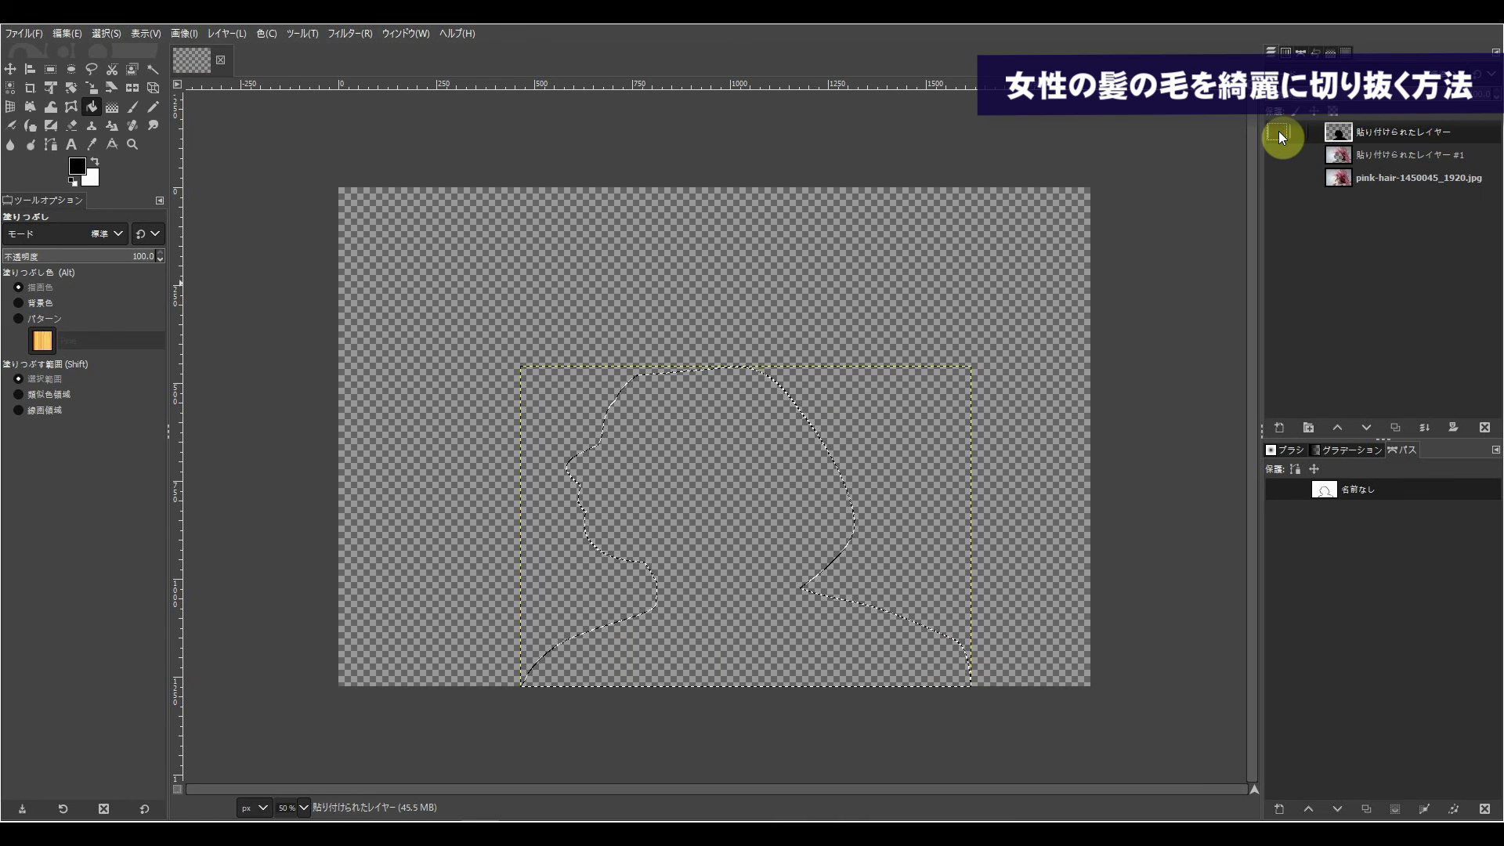
click(1277, 156)
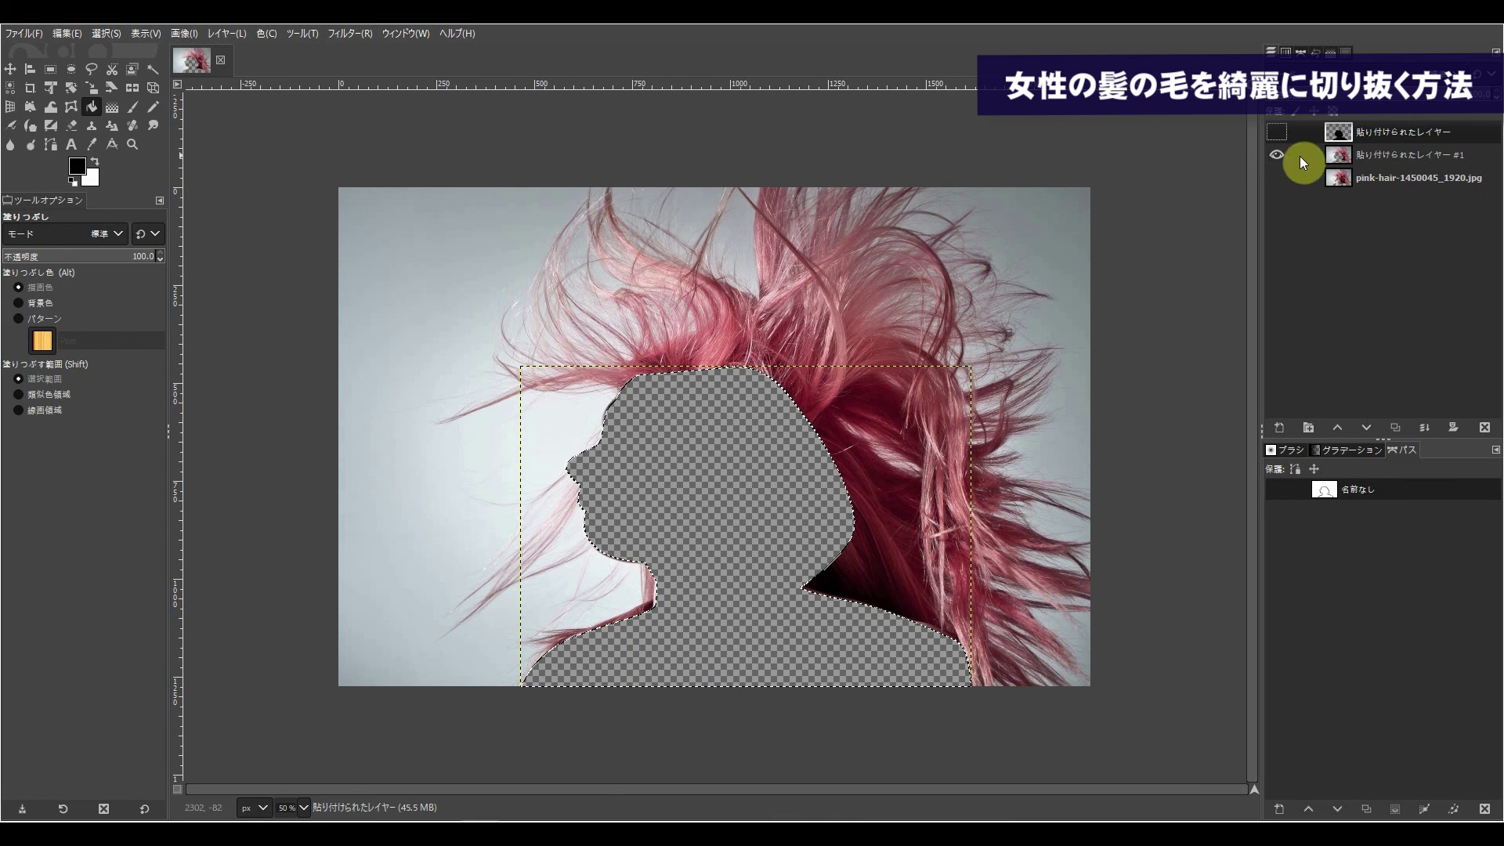
click(1382, 162)
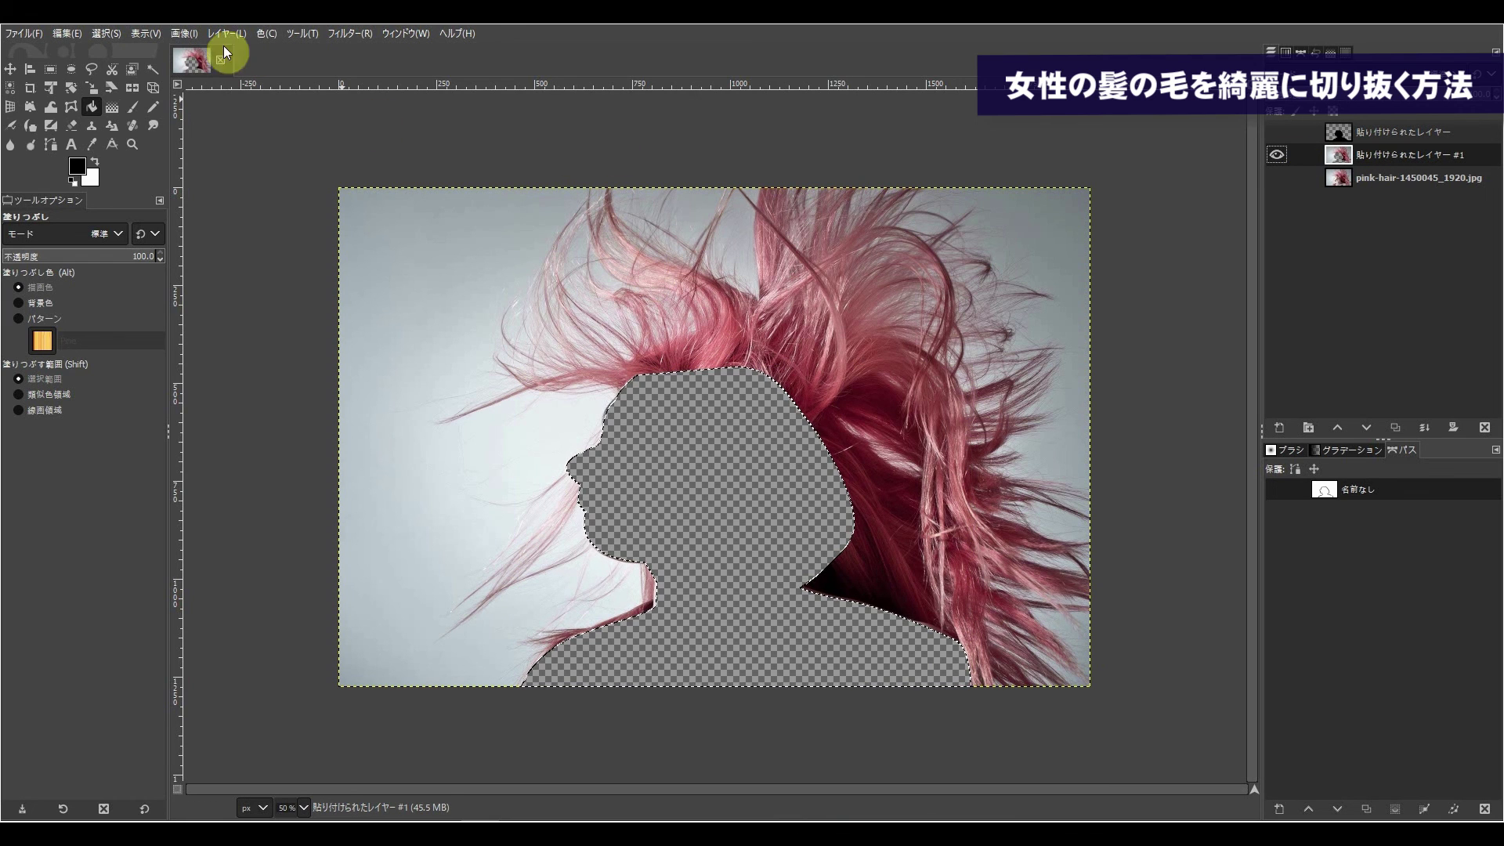
click(99, 31)
Clear the selection and start Mono Mixer, lowering red while previewing at 100% zoom
click(128, 74)
click(262, 34)
mouse_move(297, 332)
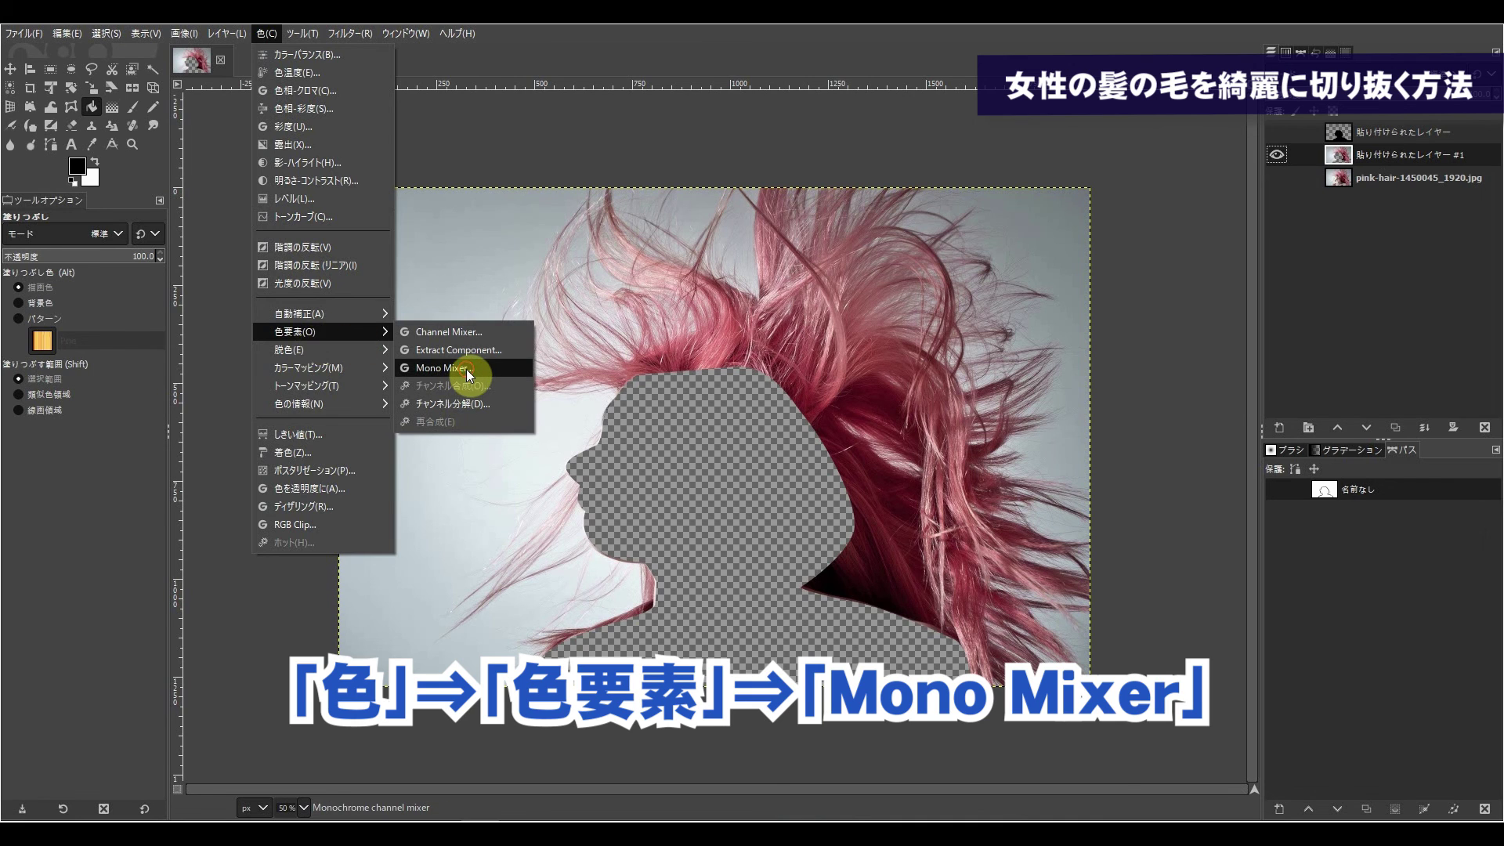
click(445, 368)
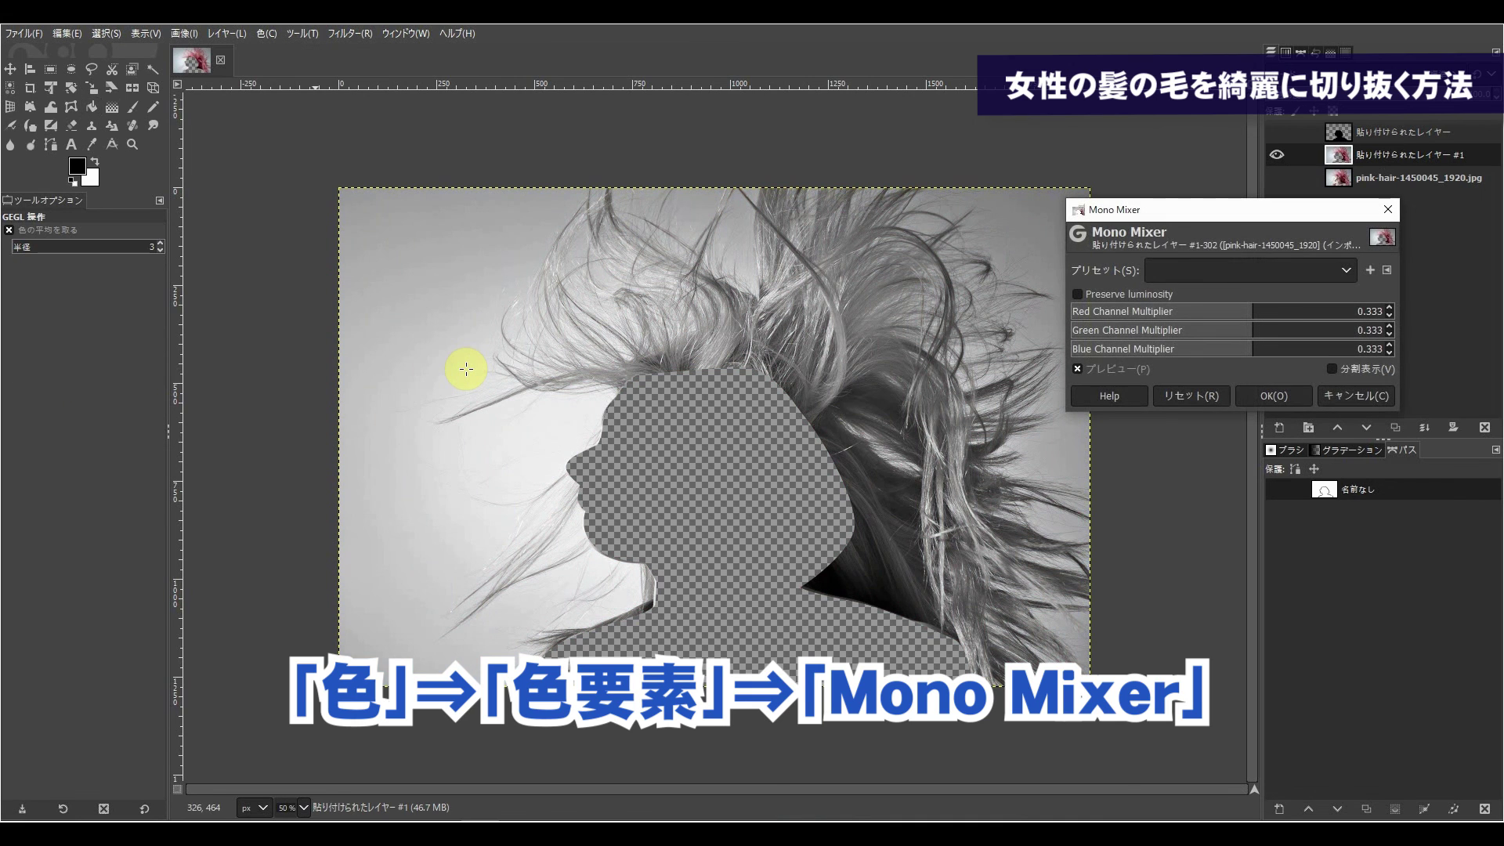
click(1078, 369)
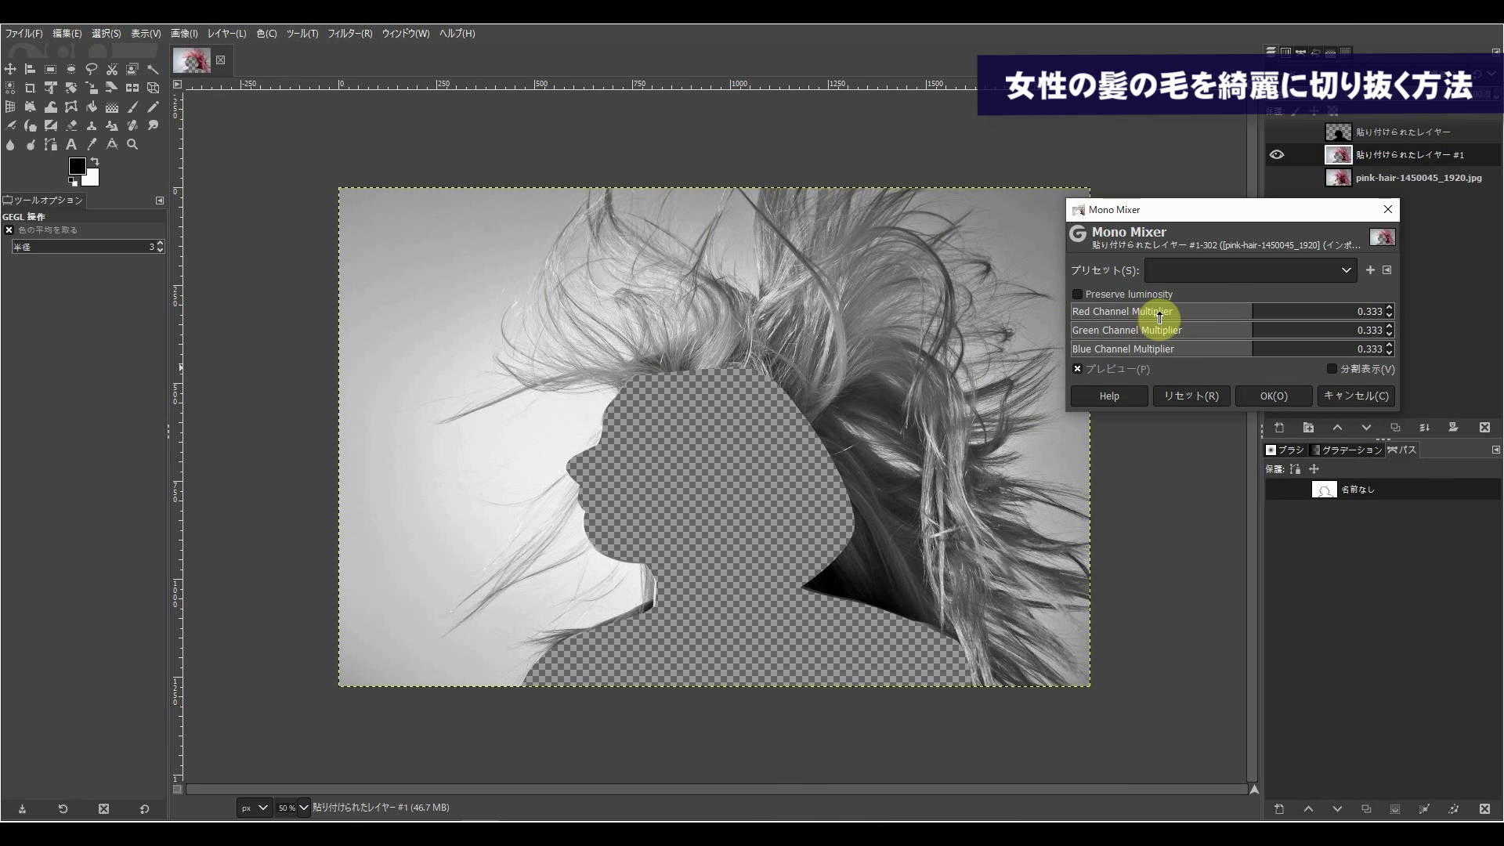
mouse_move(1249, 312)
mouse_down()
mouse_move(1196, 314)
mouse_move(1210, 312)
mouse_up()
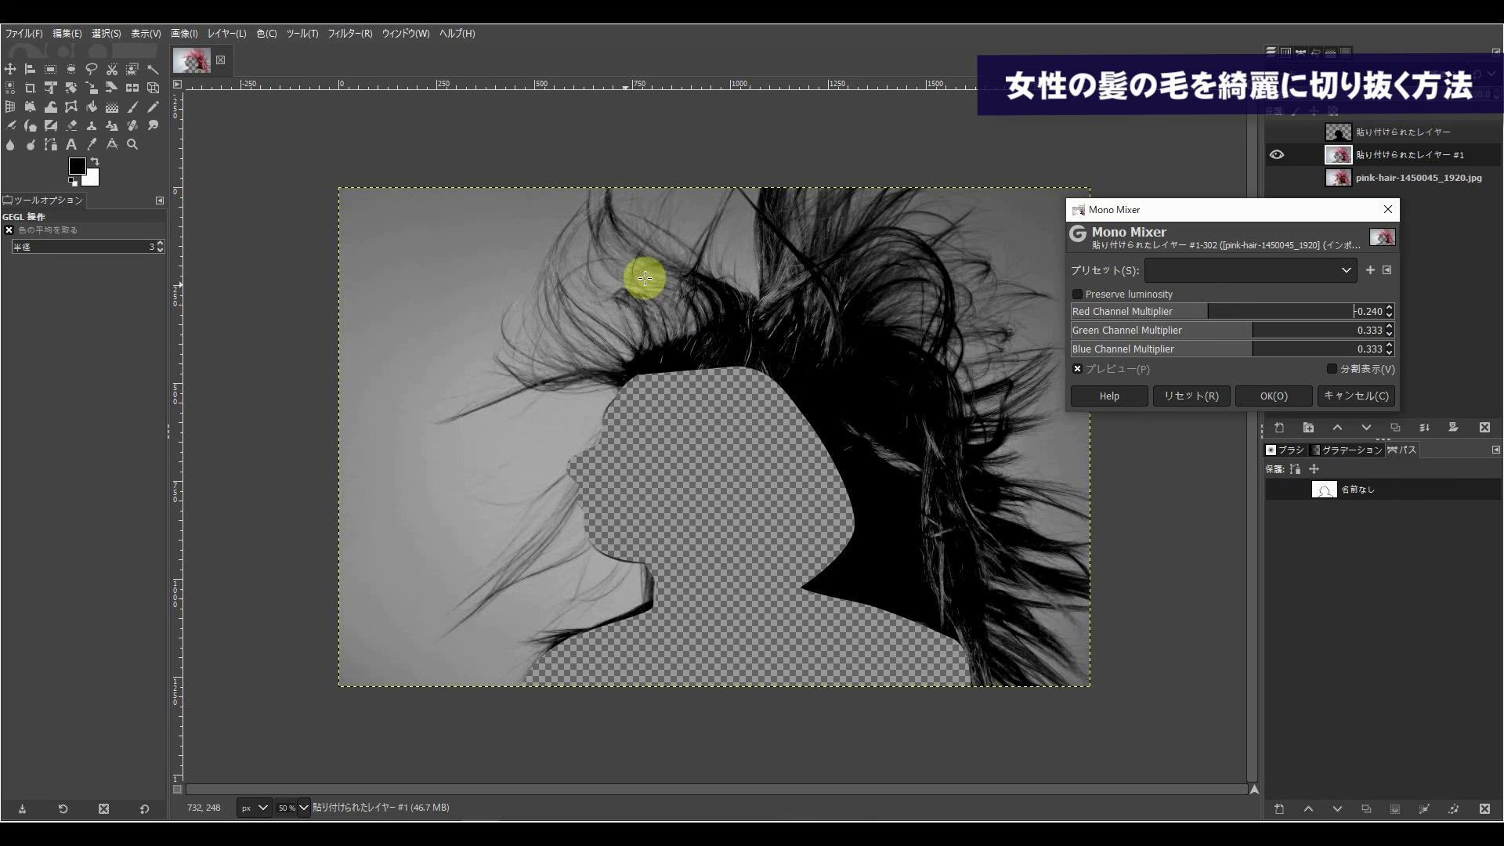
click(304, 807)
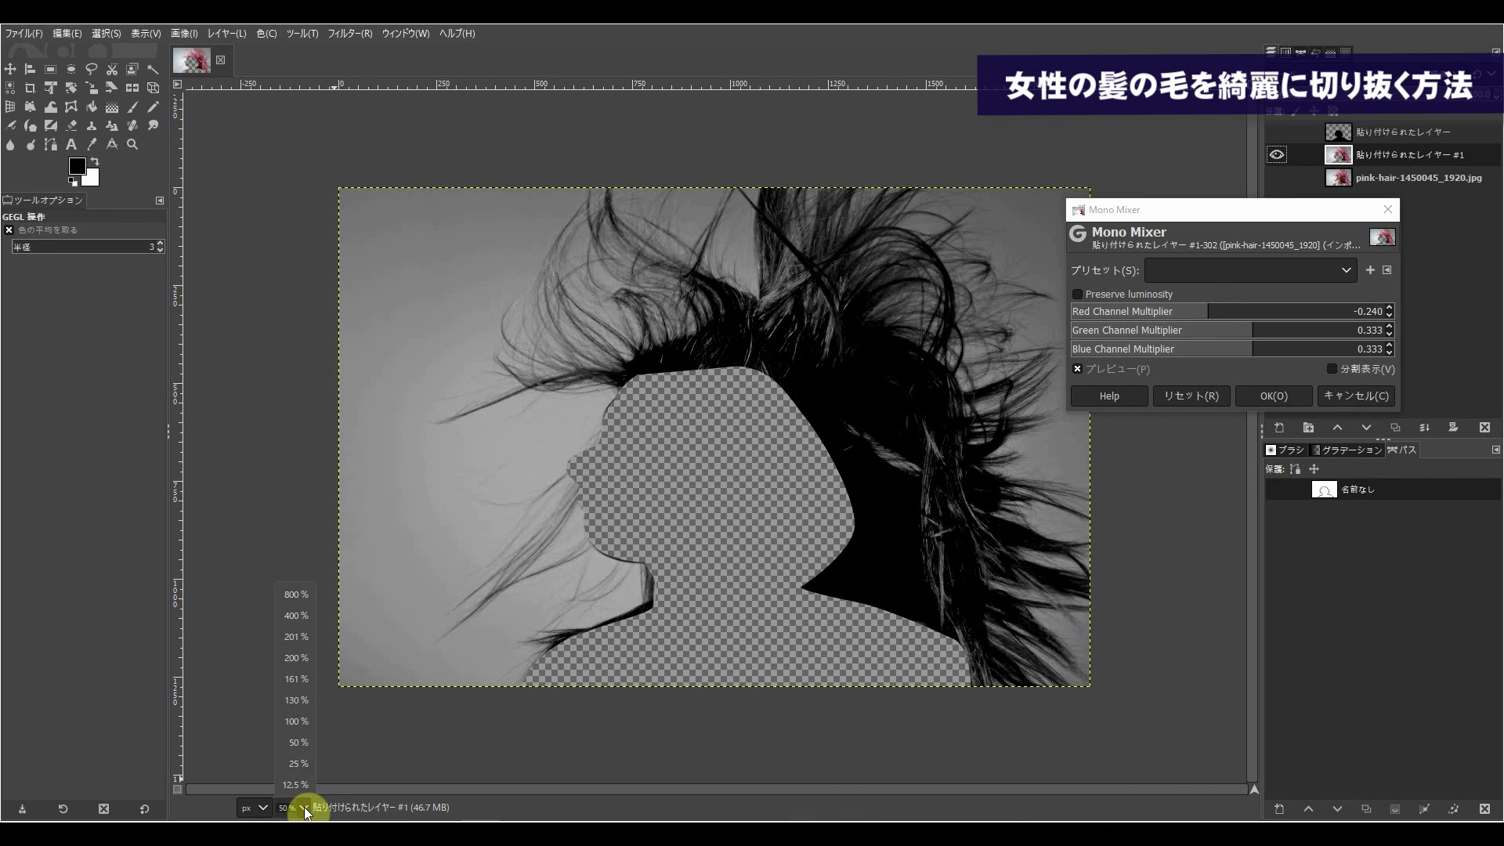
click(305, 721)
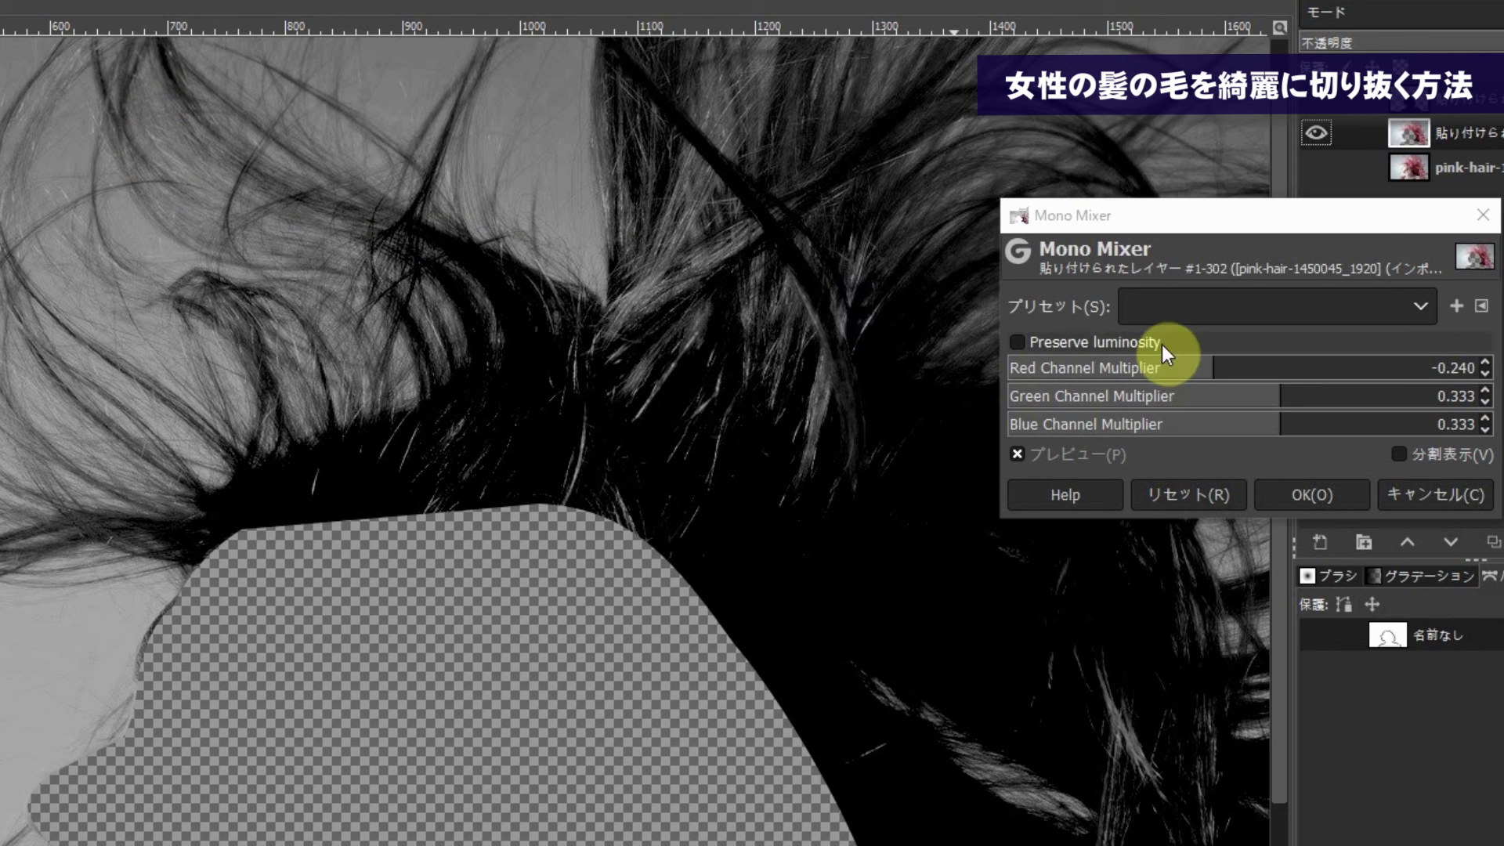
Apply Mono Mixer with Red -0.430, Green 0.240, Blue 0.360, then zoom back out
mouse_move(1060, 374)
mouse_down()
mouse_move(1258, 365)
mouse_move(1172, 368)
mouse_move(1285, 398)
mouse_move(1271, 399)
mouse_up()
click(1262, 399)
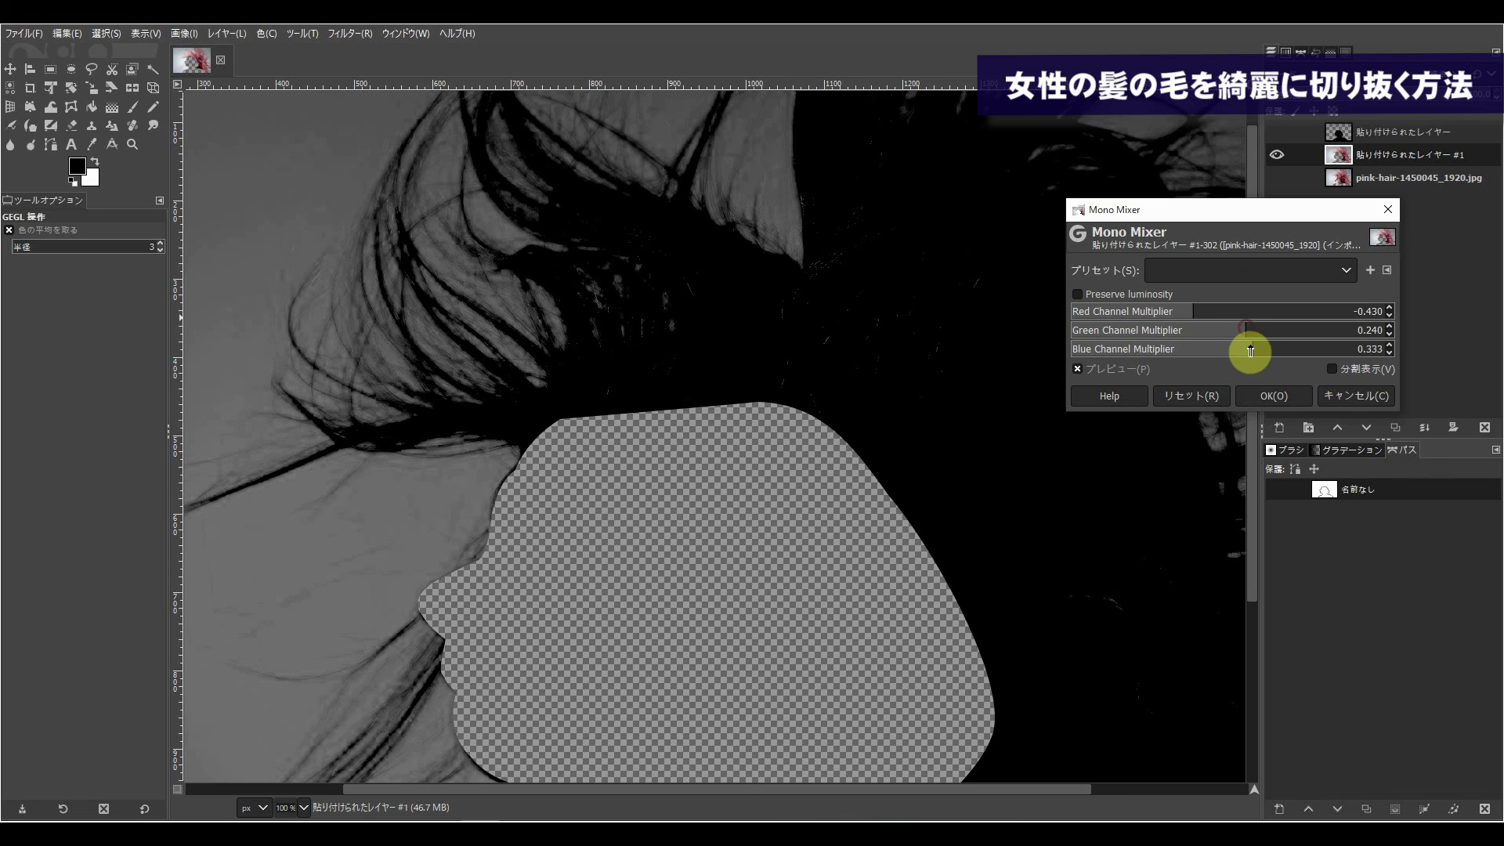
click(1247, 351)
drag(1248, 350, 1250, 350)
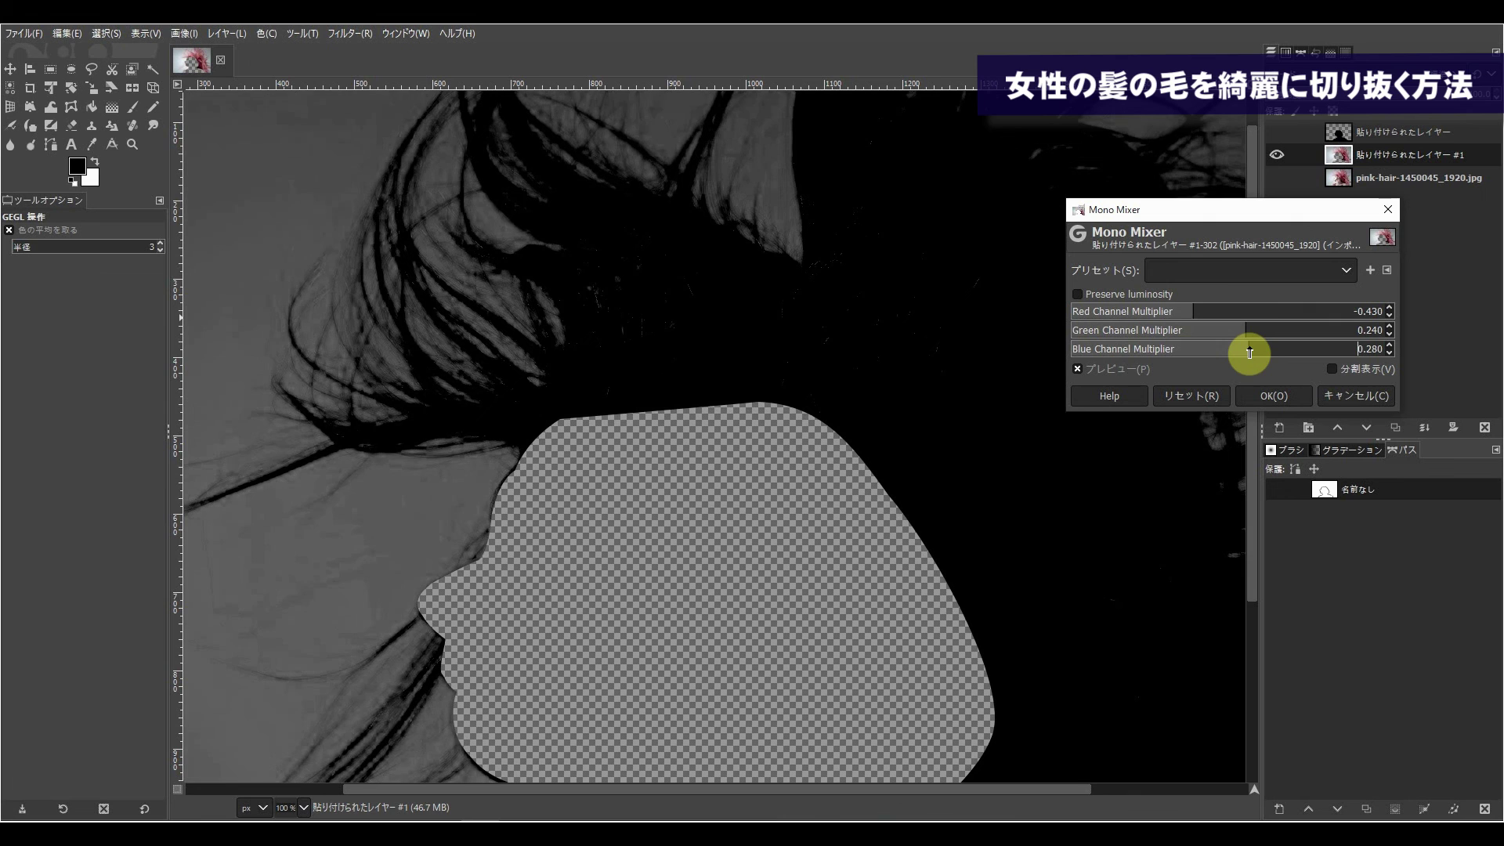
drag(1255, 352, 1258, 352)
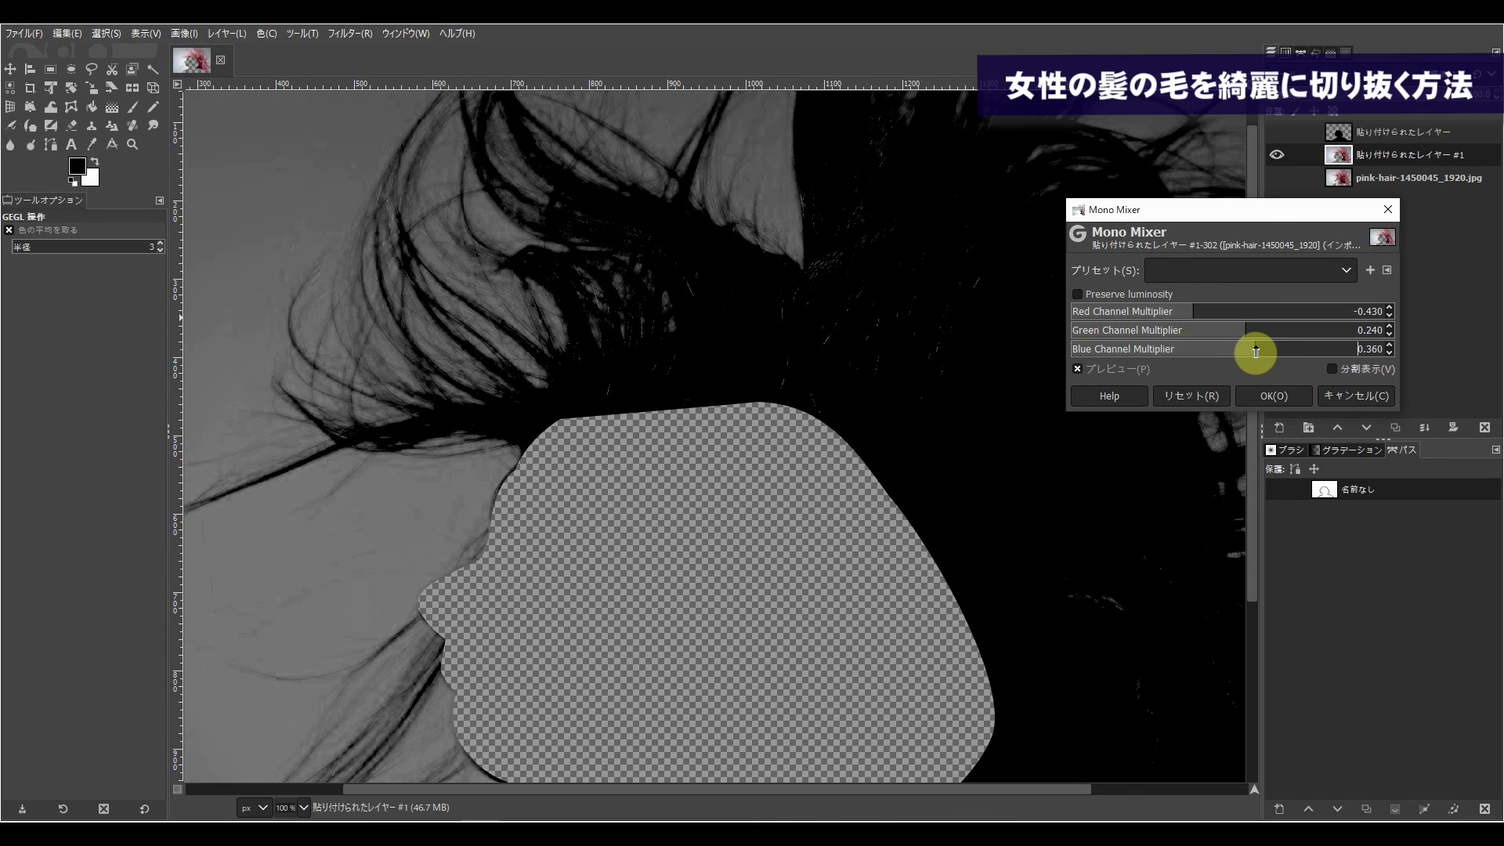
drag(1258, 352, 1257, 352)
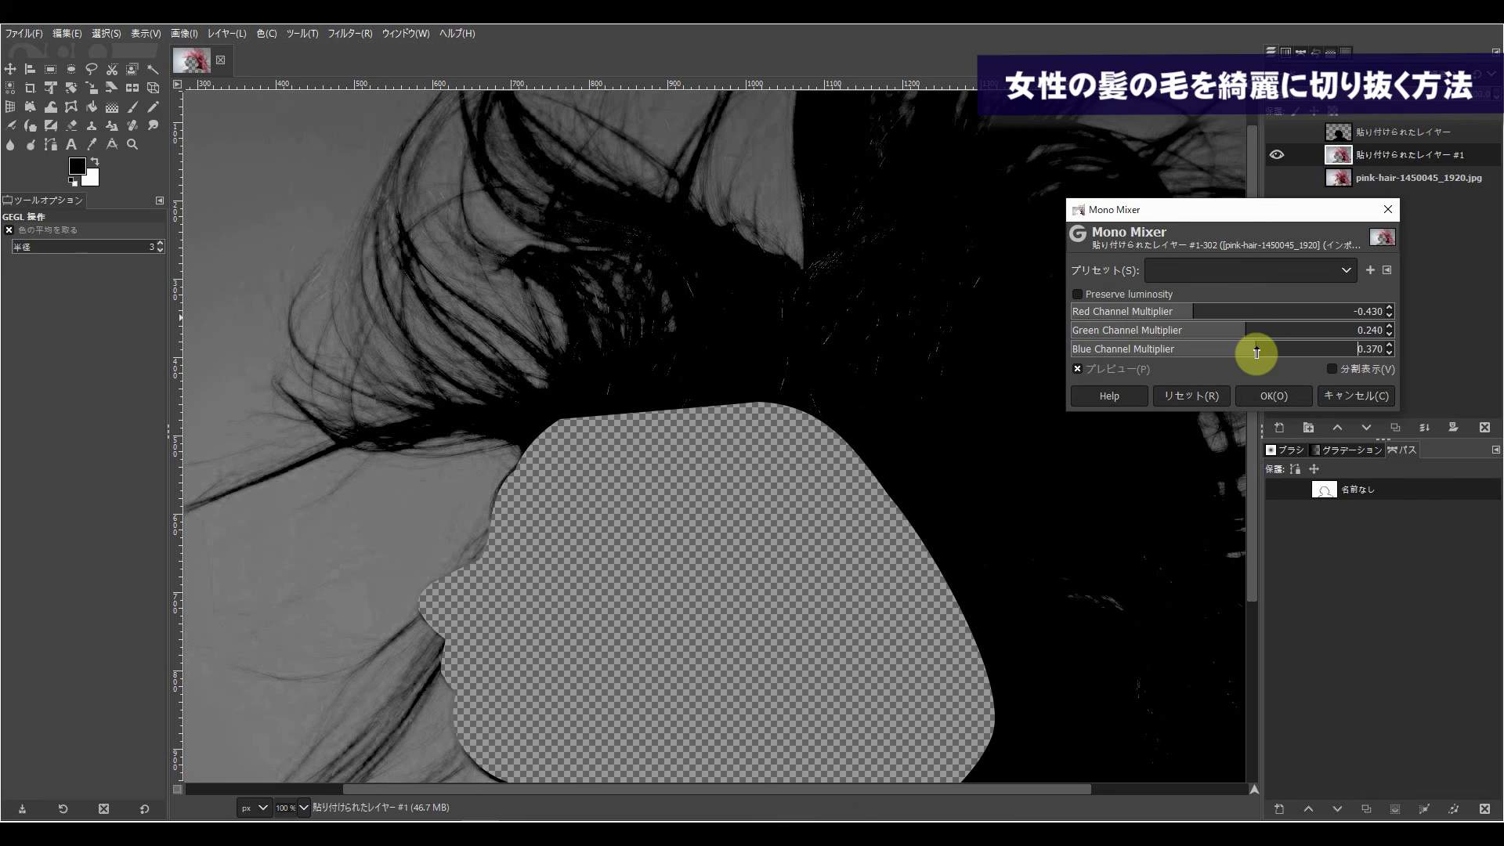
click(1281, 397)
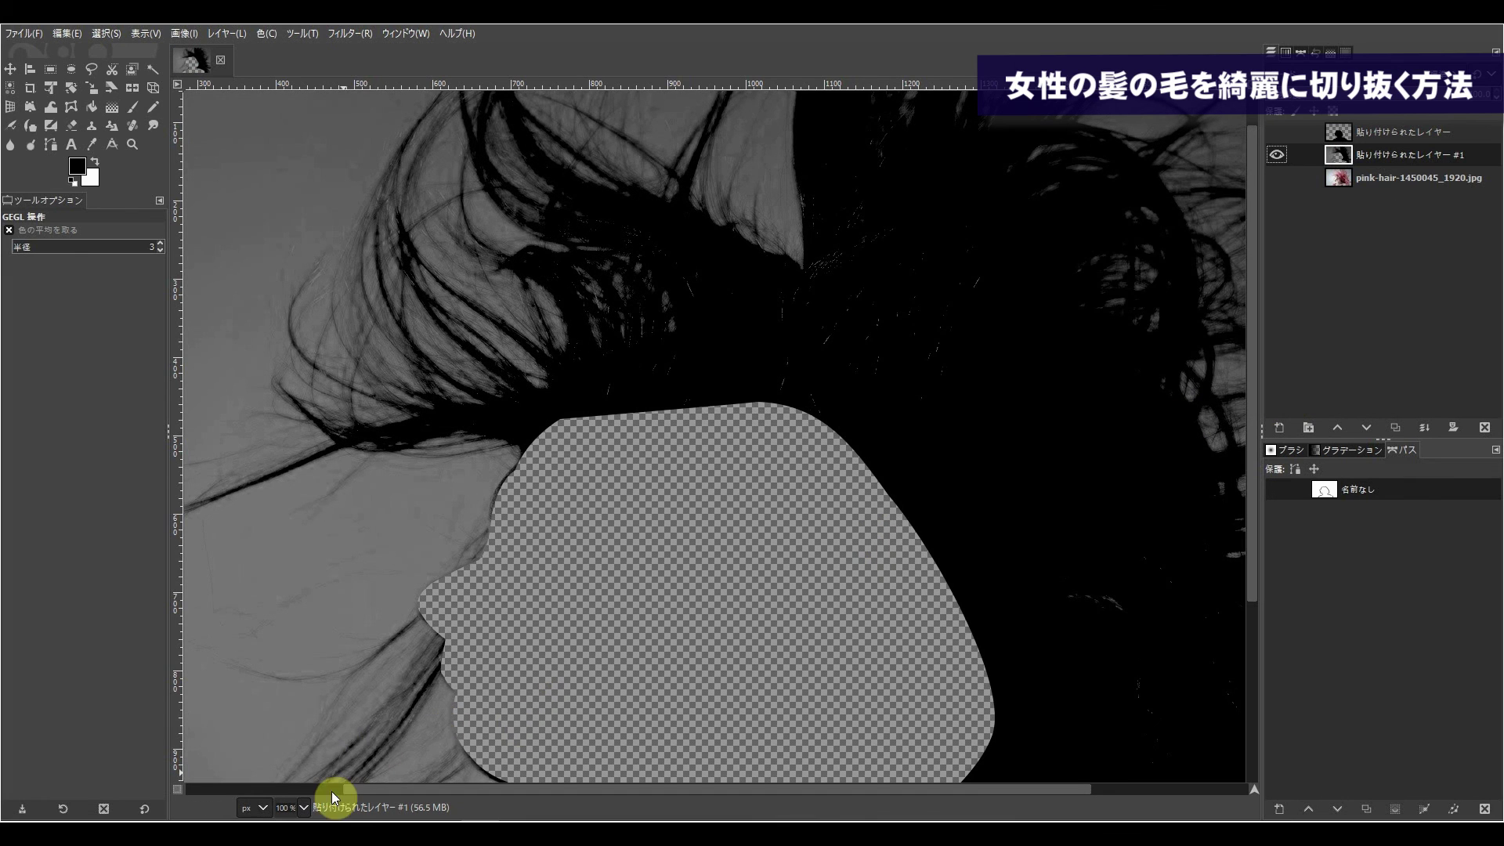
click(304, 807)
click(298, 742)
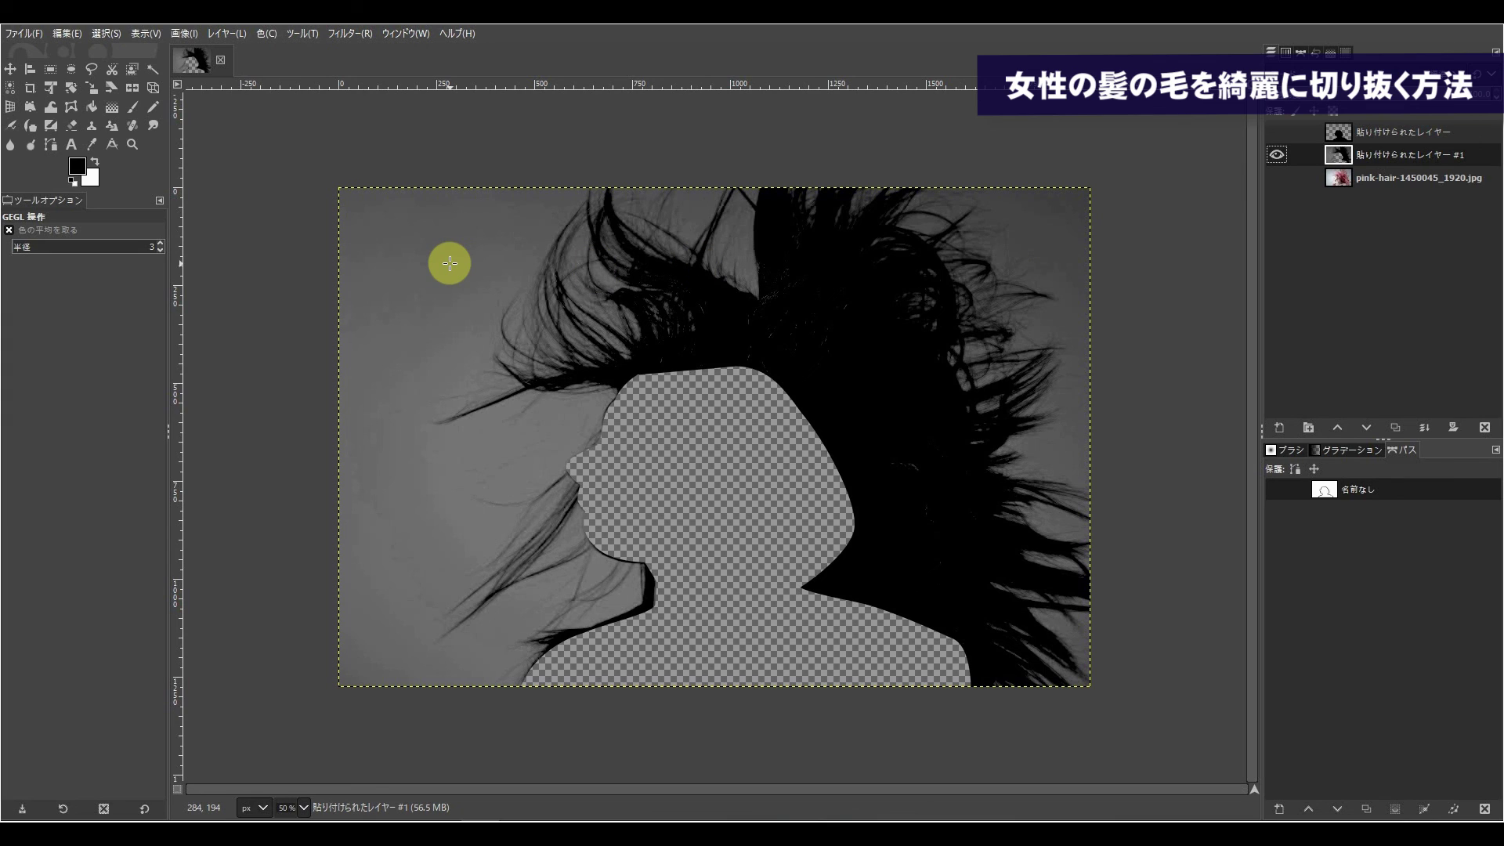
Apply Levels with input levels 49 and 81 (gamma 7.11) to the hair layer
click(265, 34)
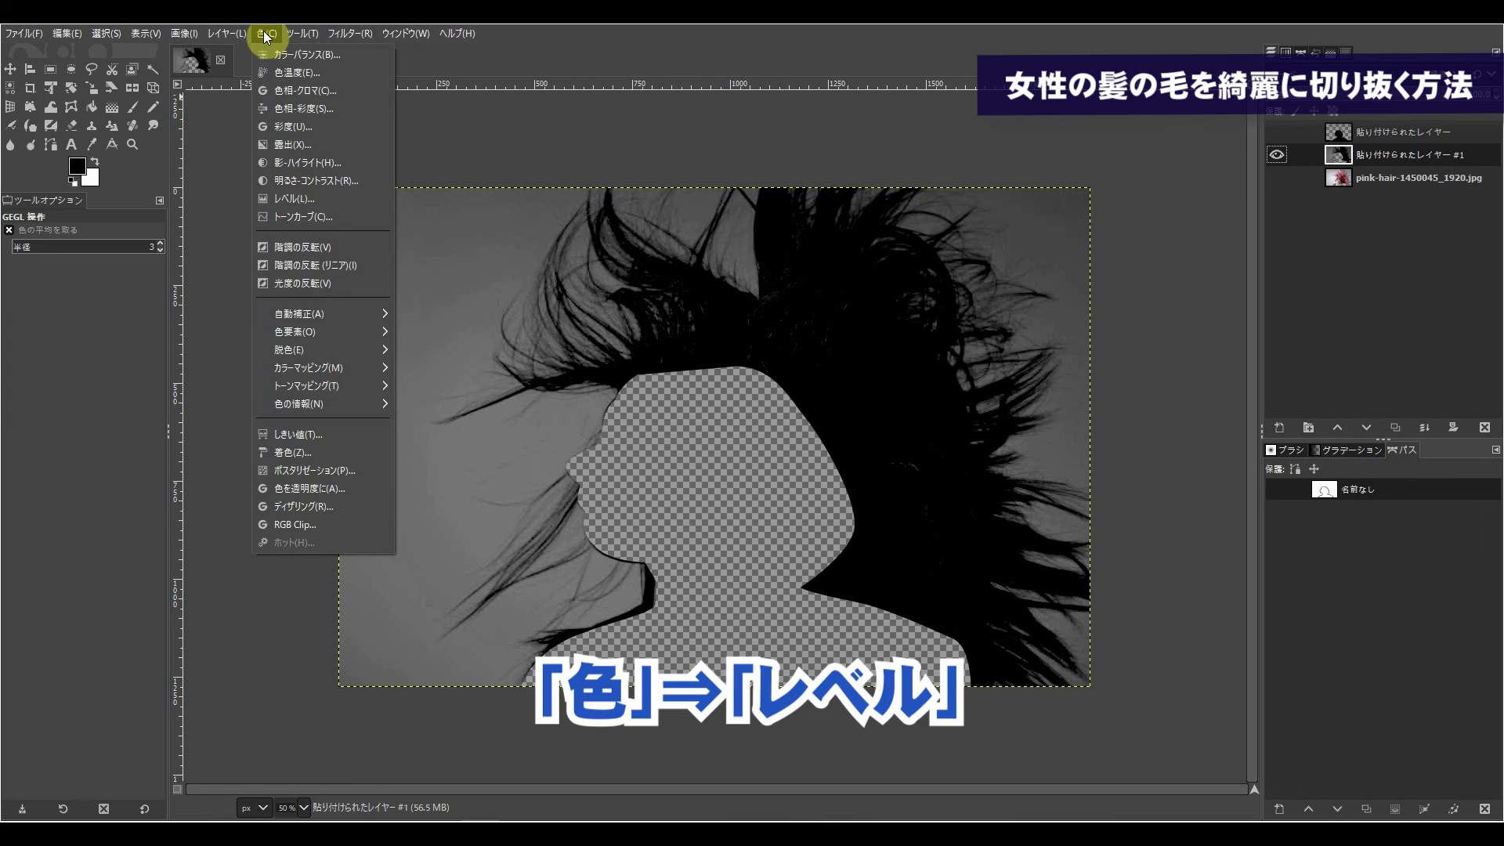
click(317, 197)
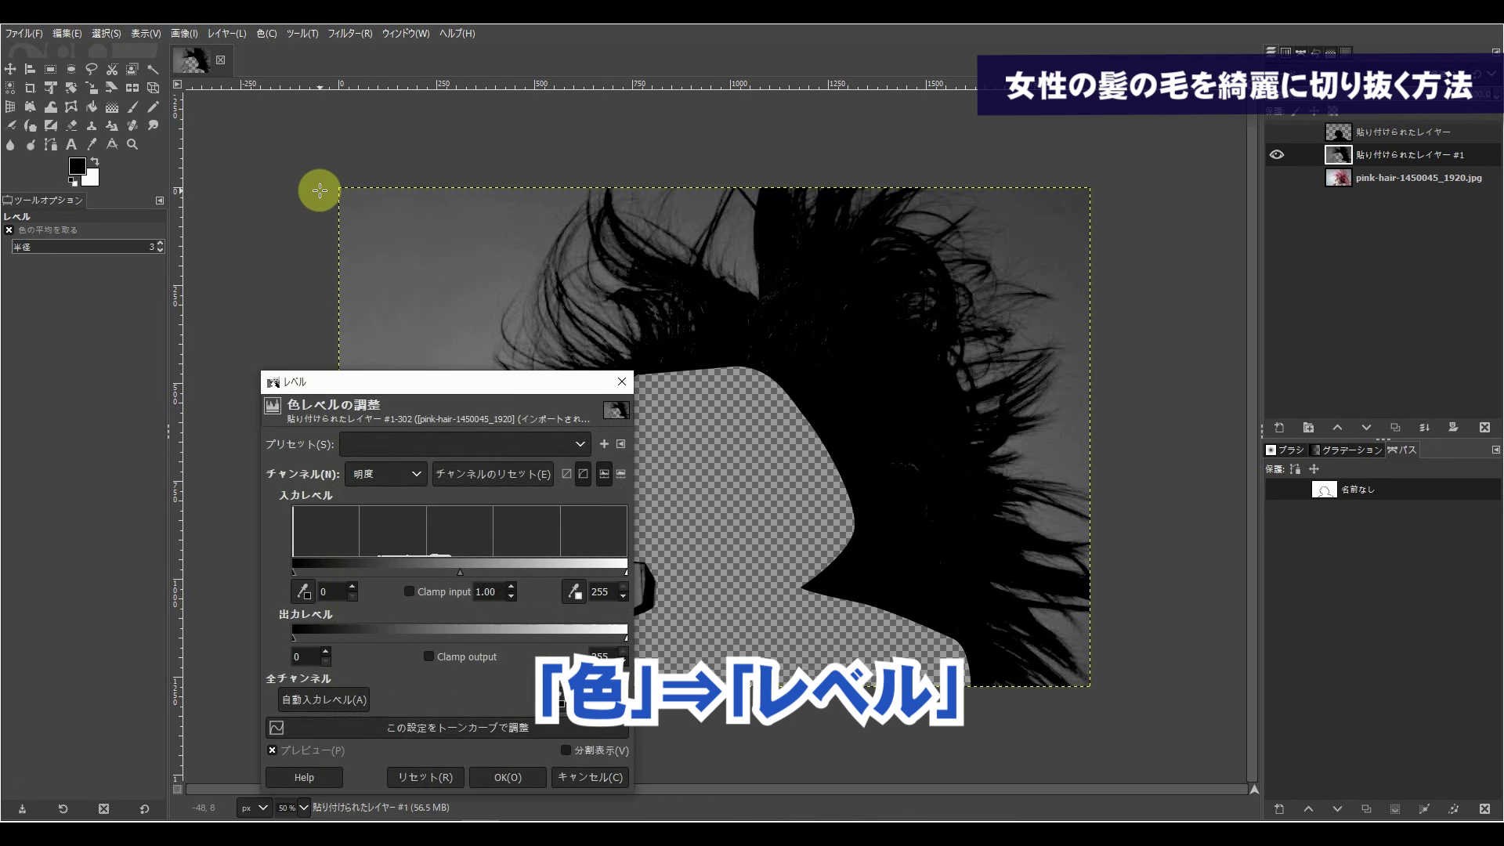
drag(423, 384, 198, 256)
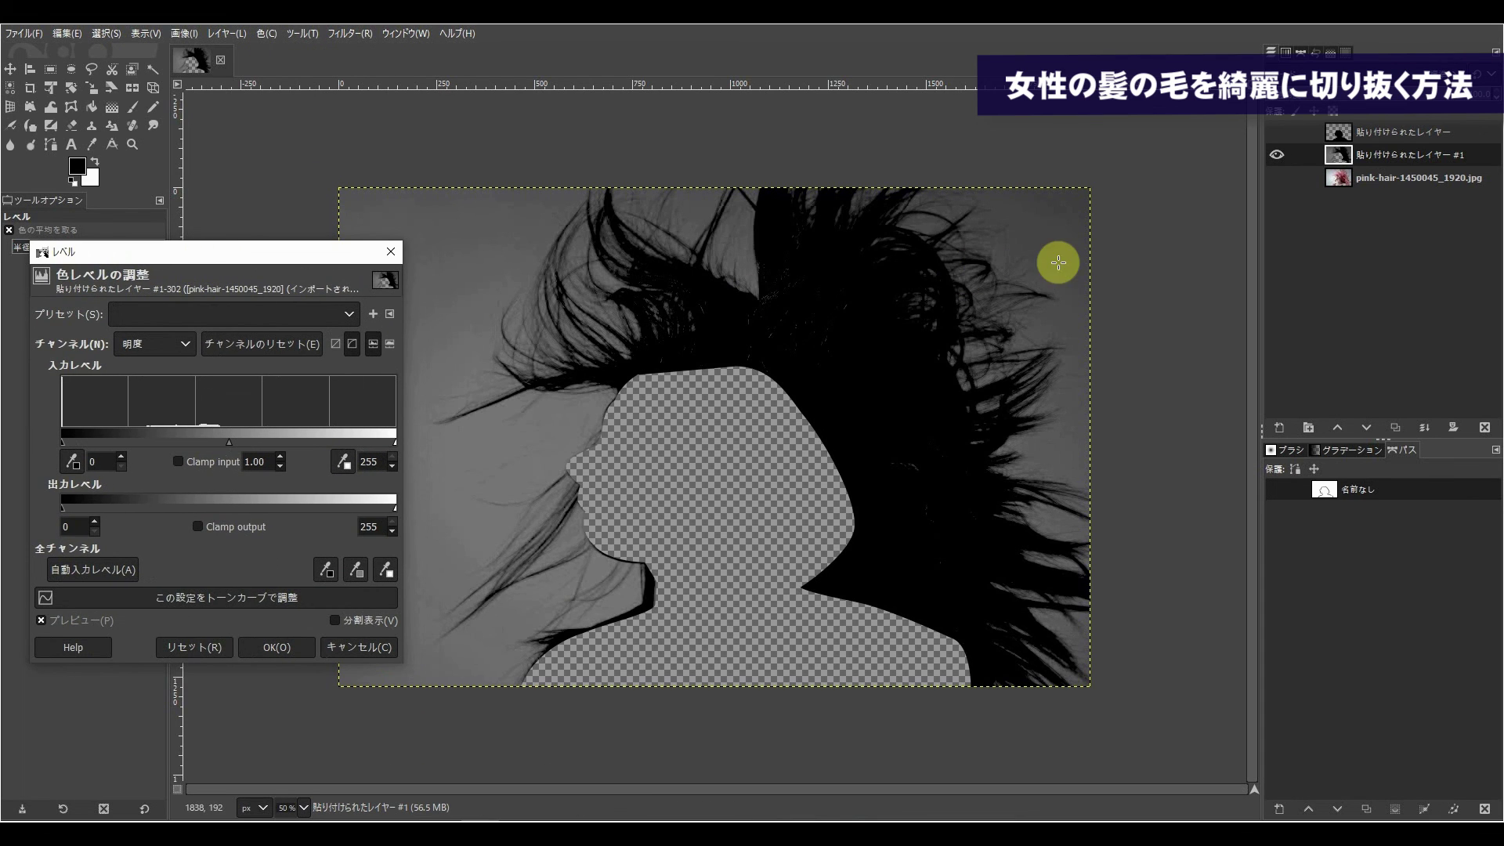
drag(327, 256, 866, 451)
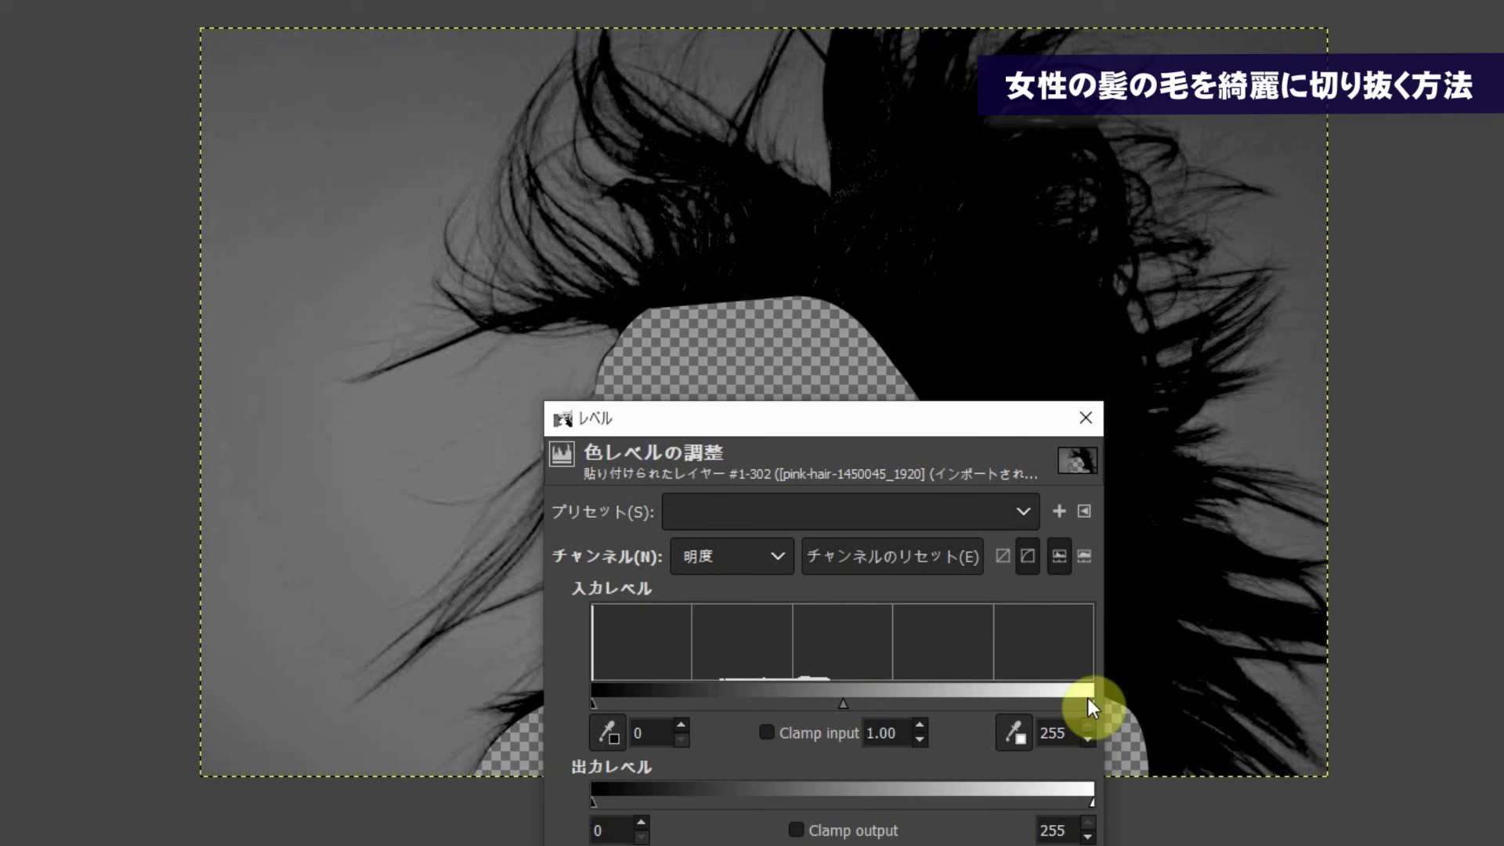
mouse_move(1092, 703)
mouse_down()
mouse_move(754, 701)
mouse_move(783, 701)
mouse_move(768, 700)
mouse_up()
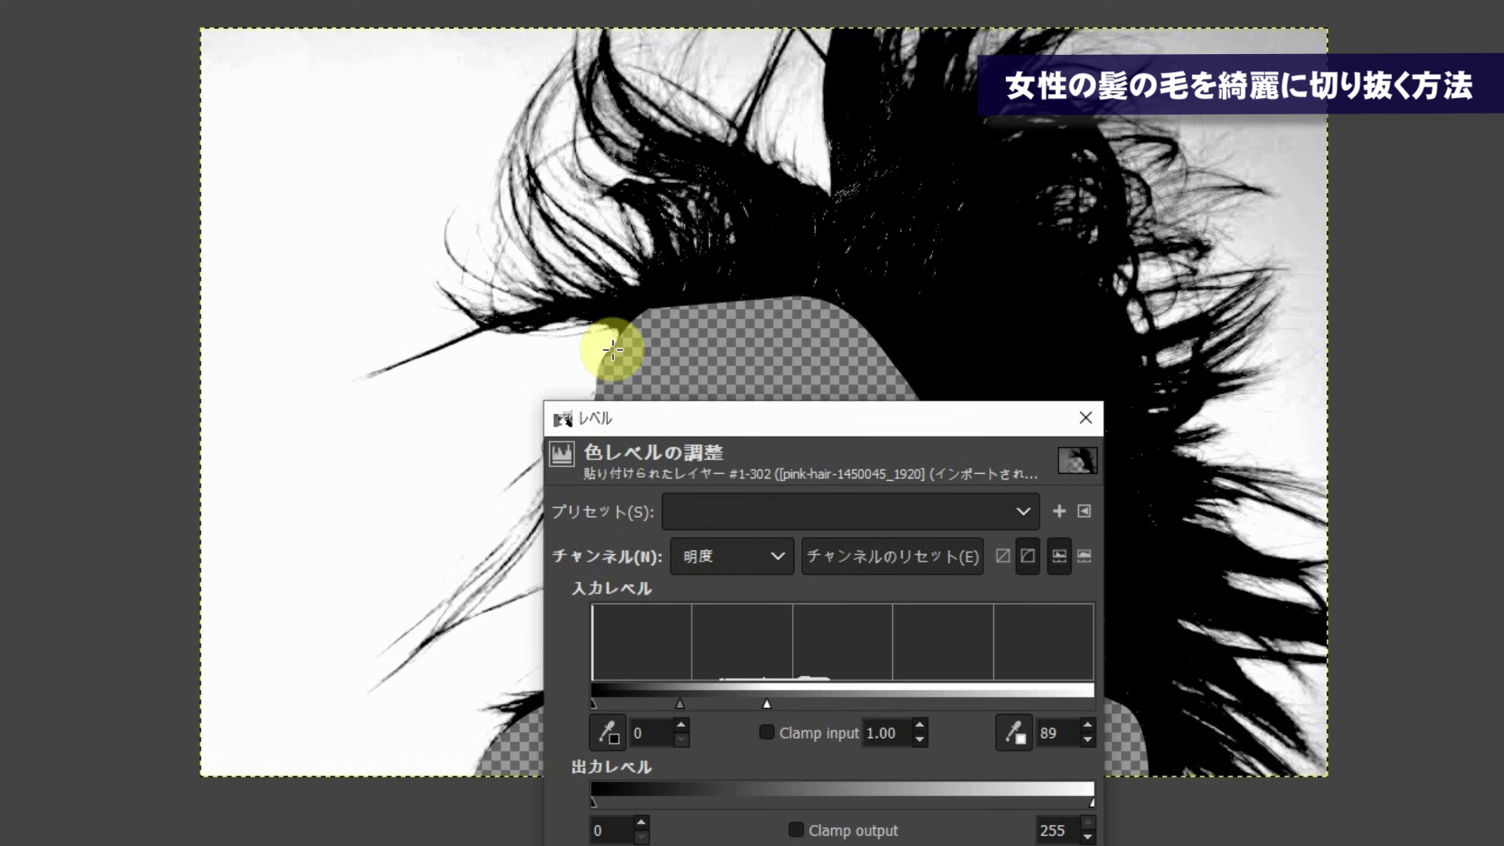
mouse_move(763, 704)
mouse_down()
mouse_move(735, 703)
mouse_move(772, 704)
mouse_move(750, 703)
mouse_up()
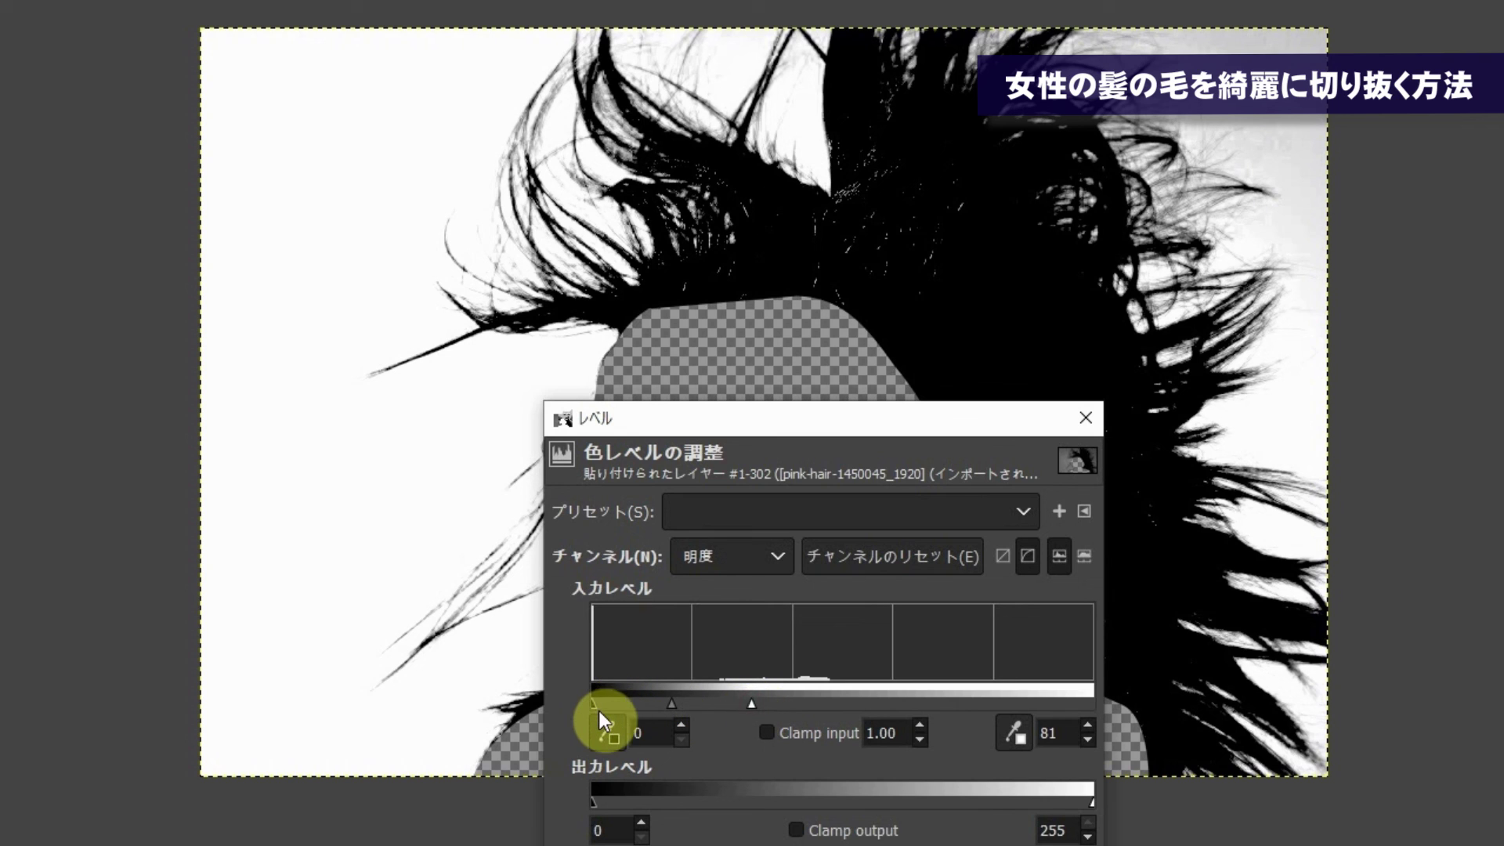
mouse_move(596, 707)
mouse_down()
mouse_move(722, 705)
mouse_move(692, 707)
mouse_up()
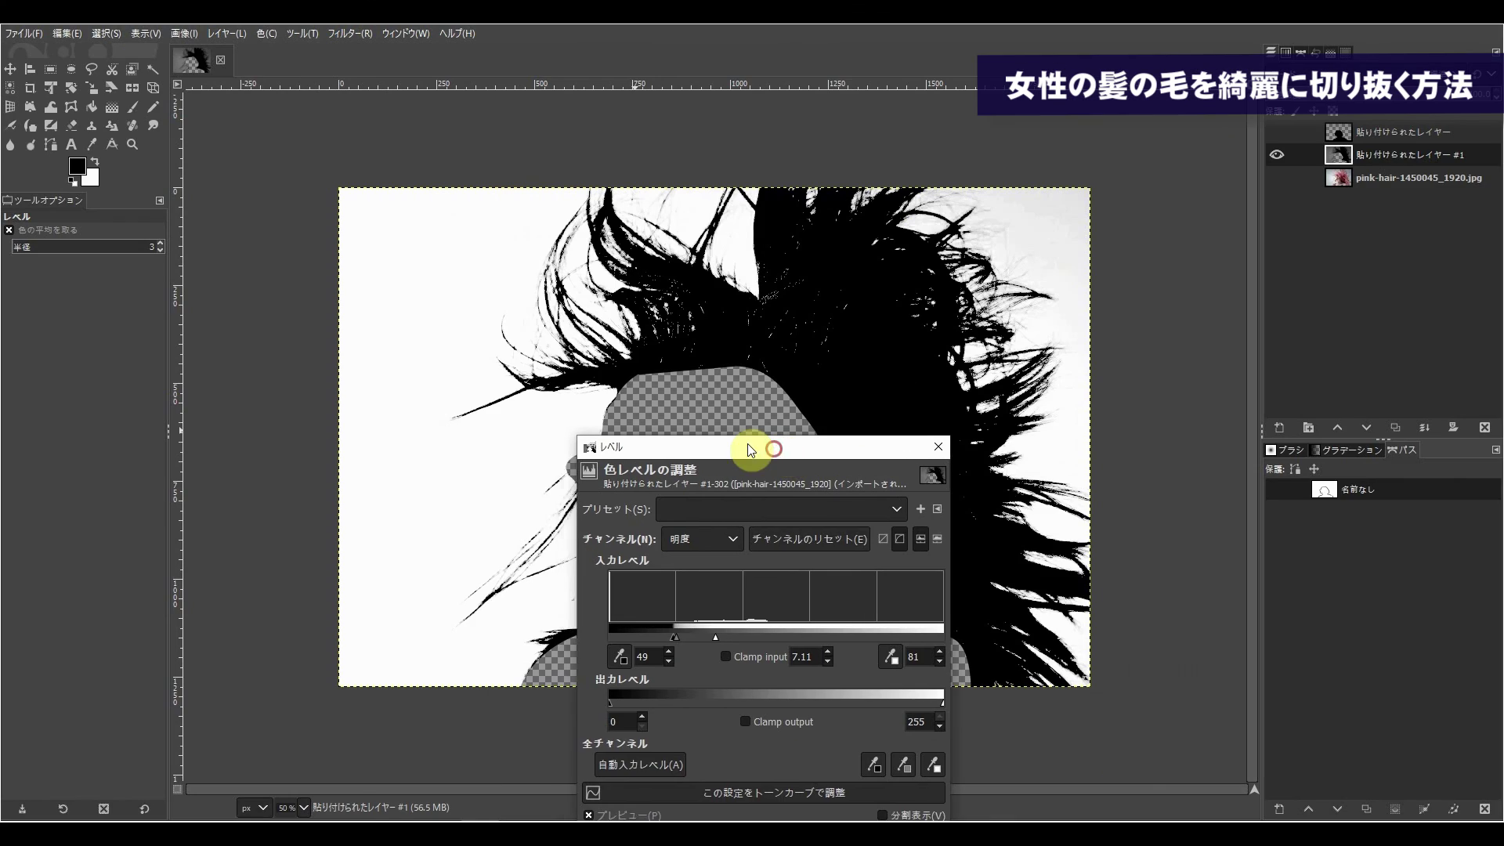
mouse_move(770, 355)
mouse_down()
mouse_move(185, 376)
mouse_move(299, 317)
mouse_up()
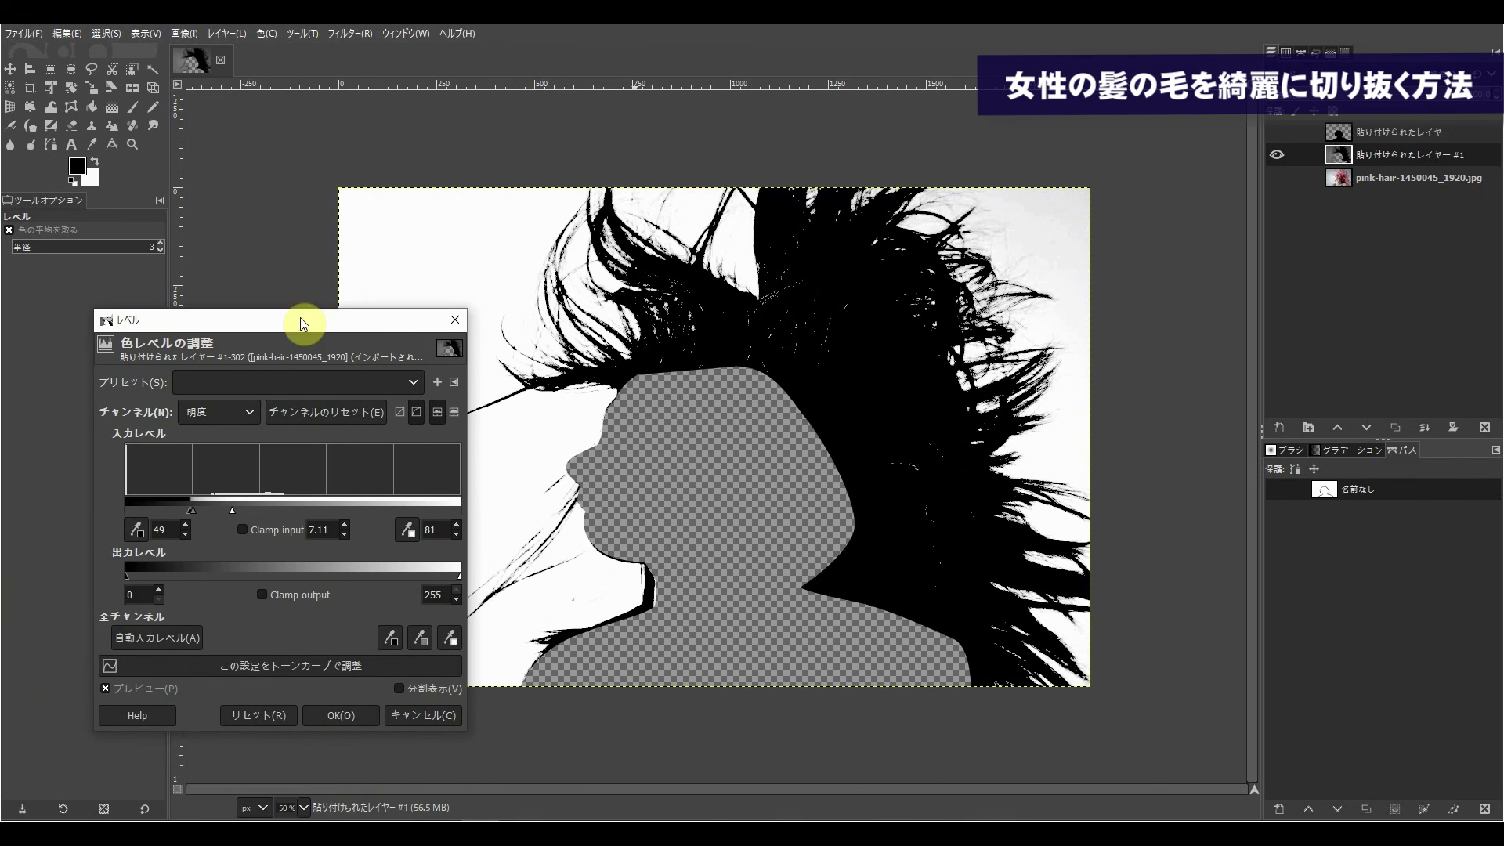
click(348, 718)
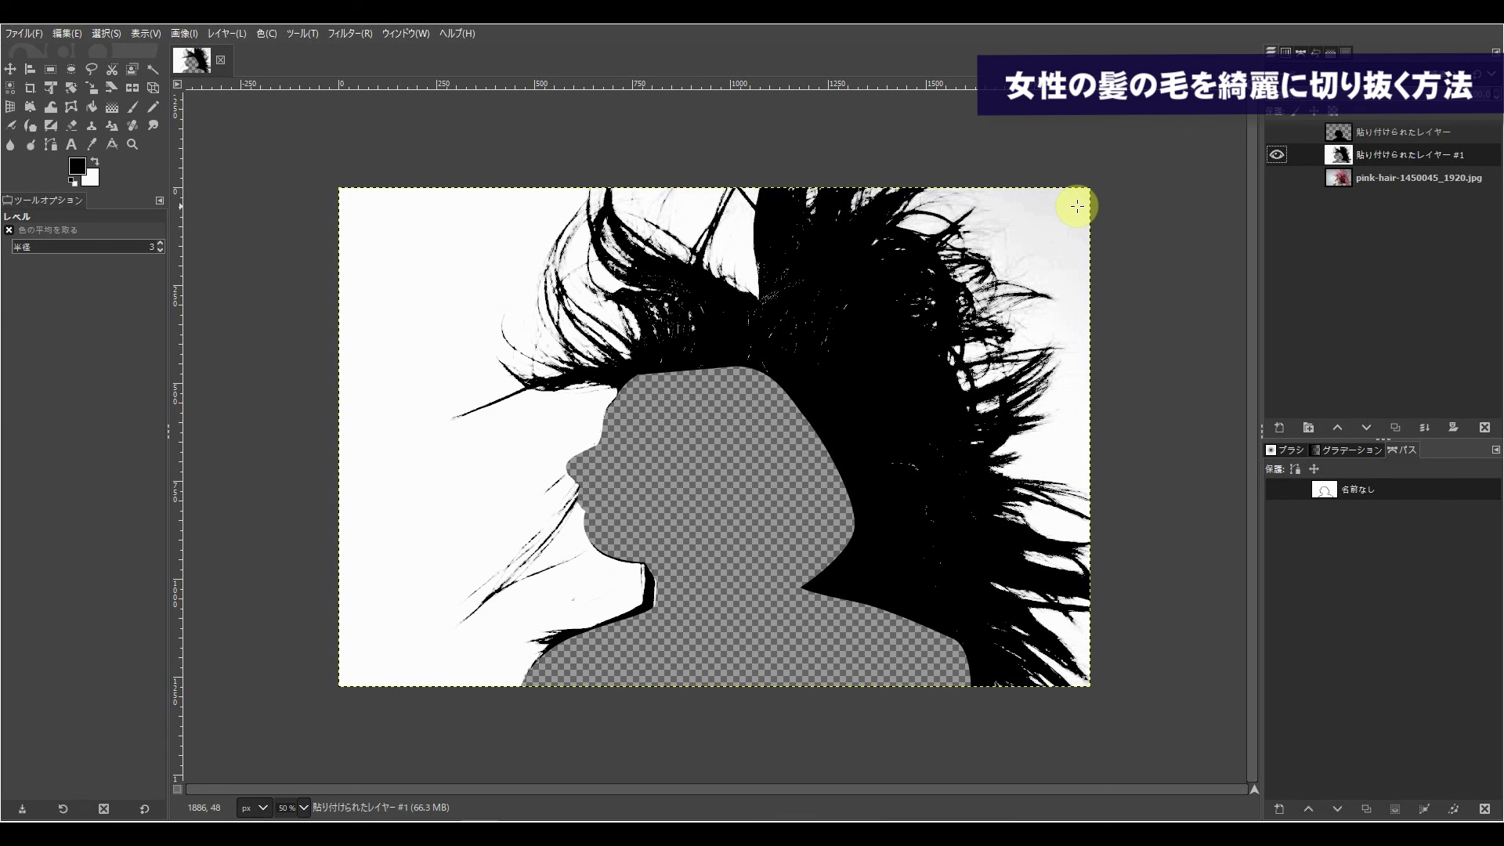
Whiten the grey right side by rectangle-selecting it and raising its Curves tone to 255
key(r)
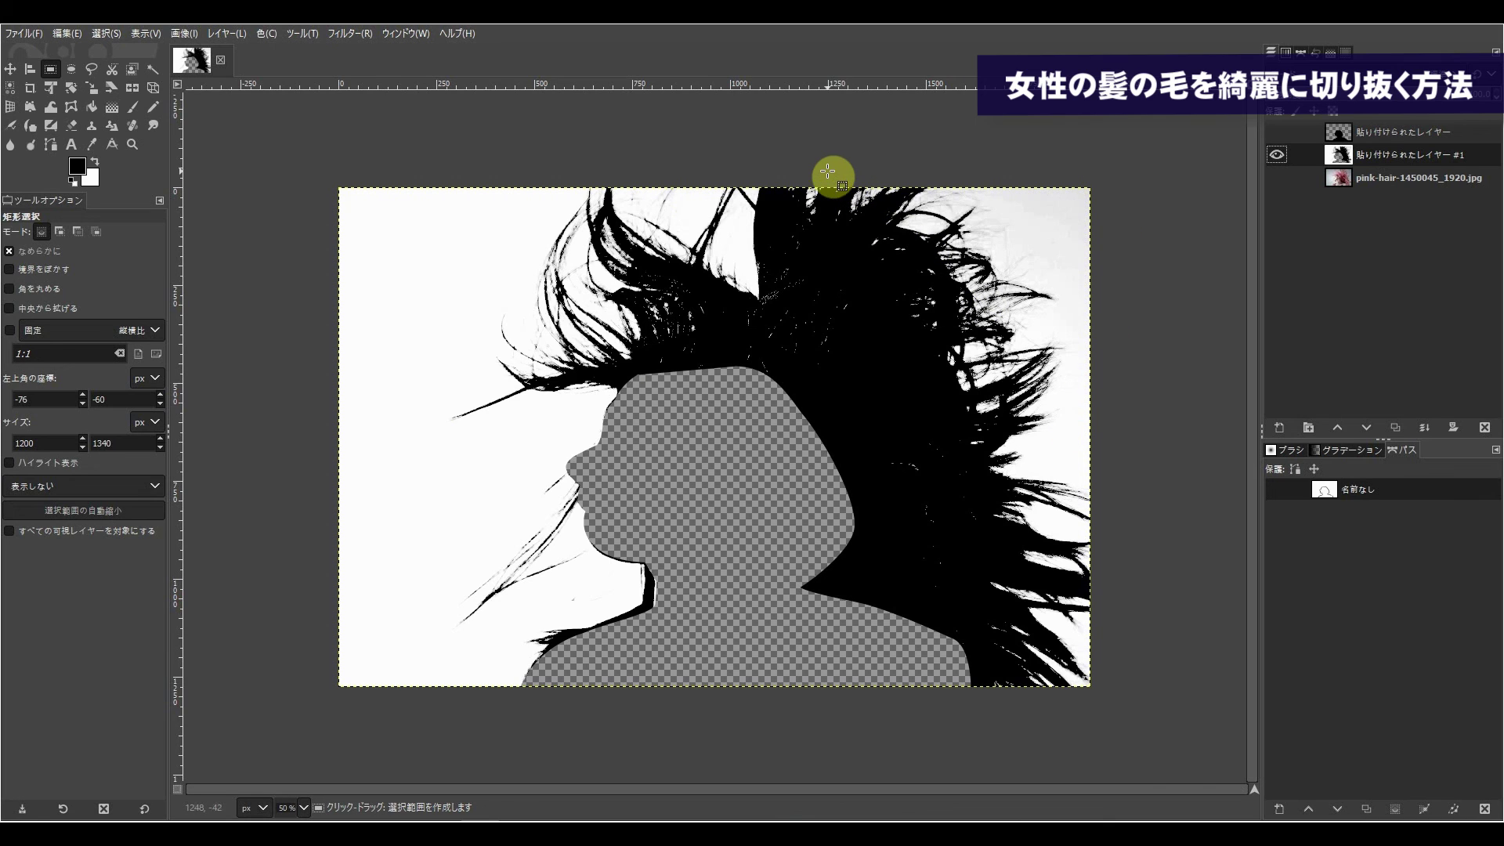
drag(828, 171, 1129, 605)
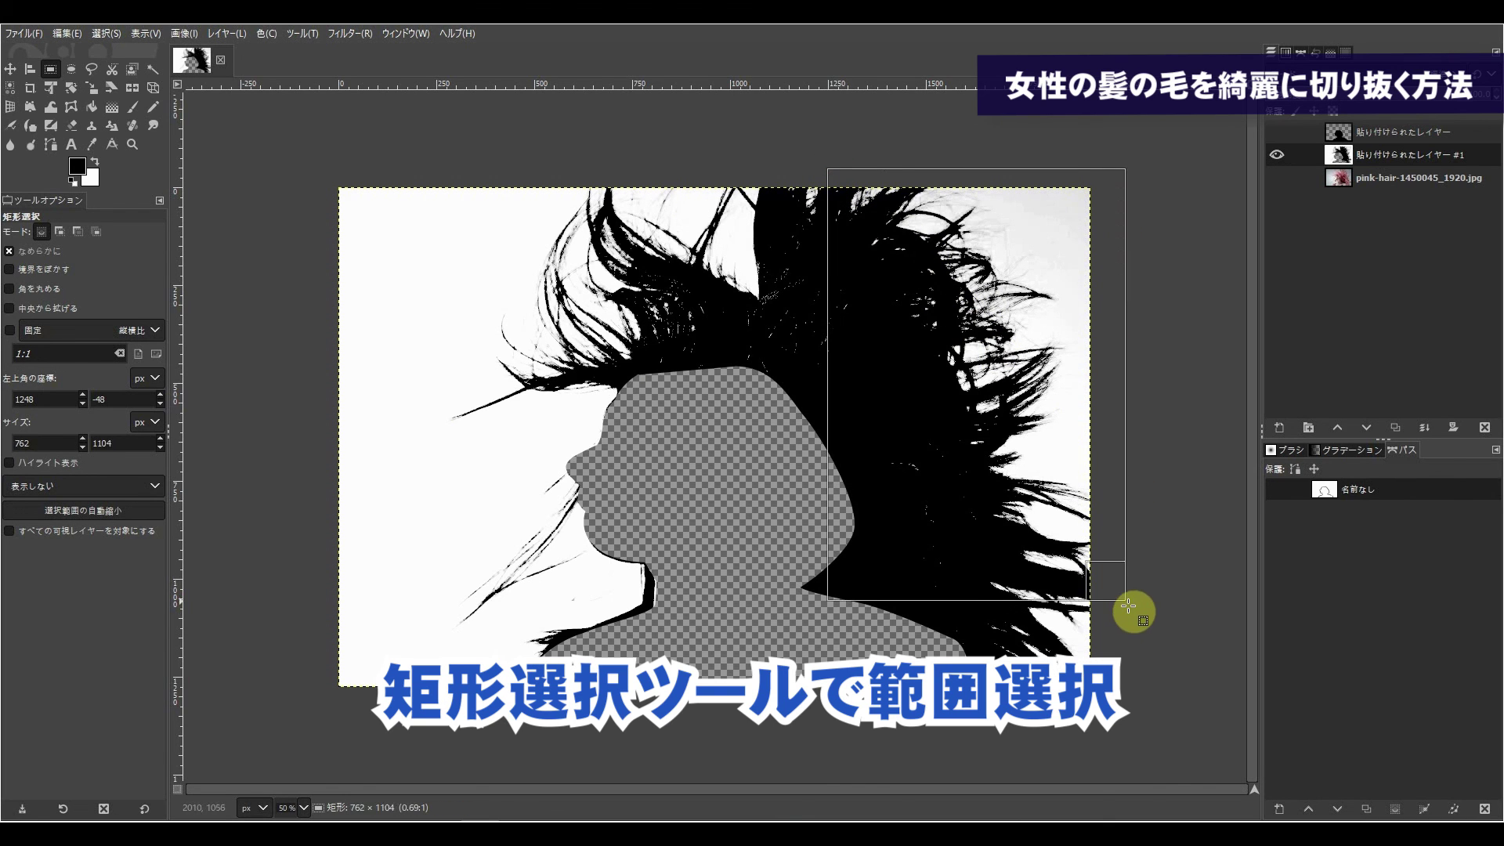
drag(1128, 606, 1091, 690)
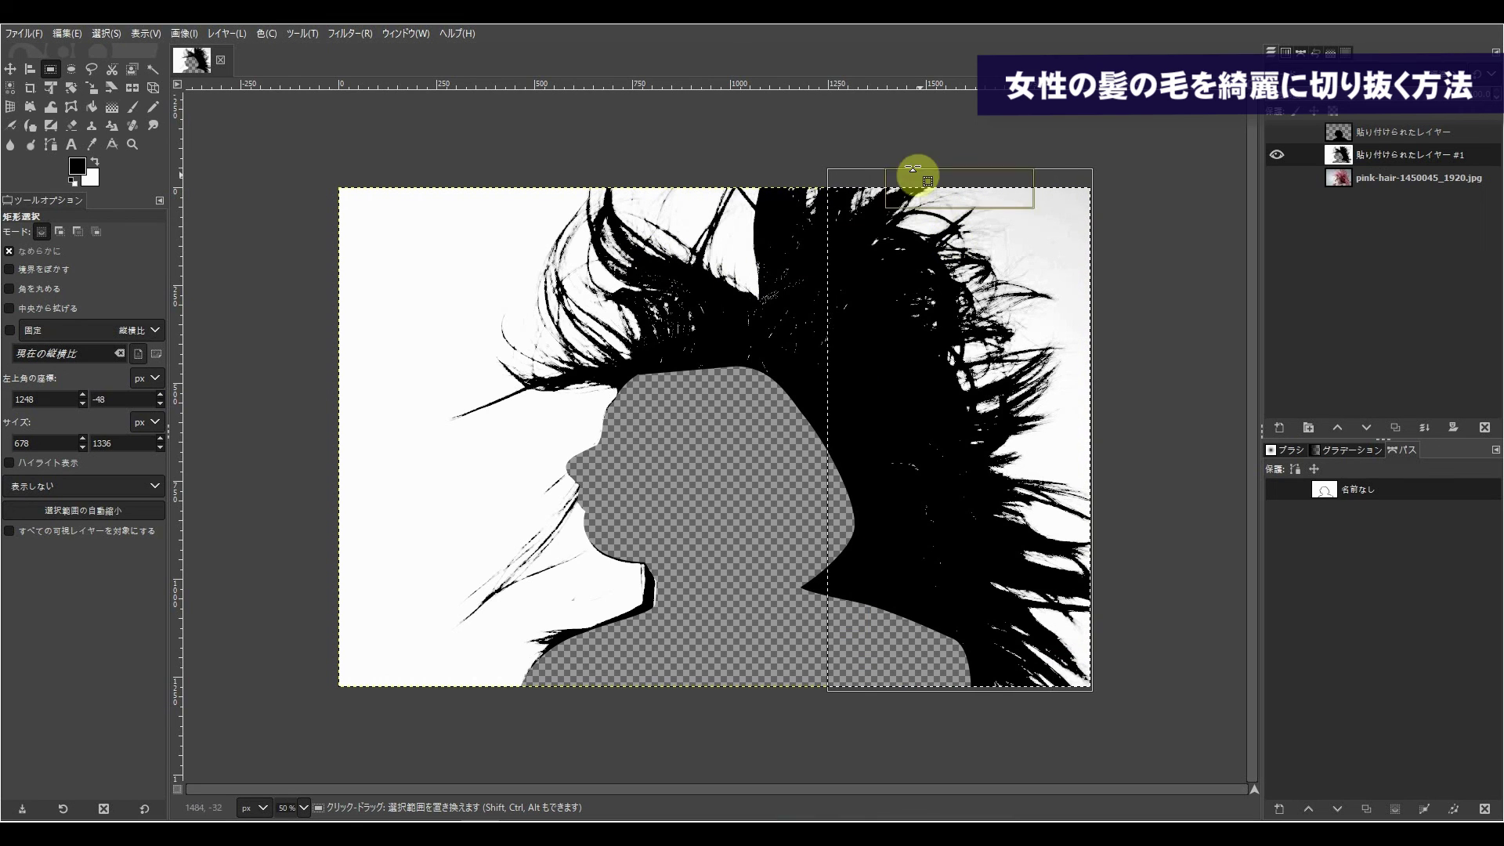
click(1085, 370)
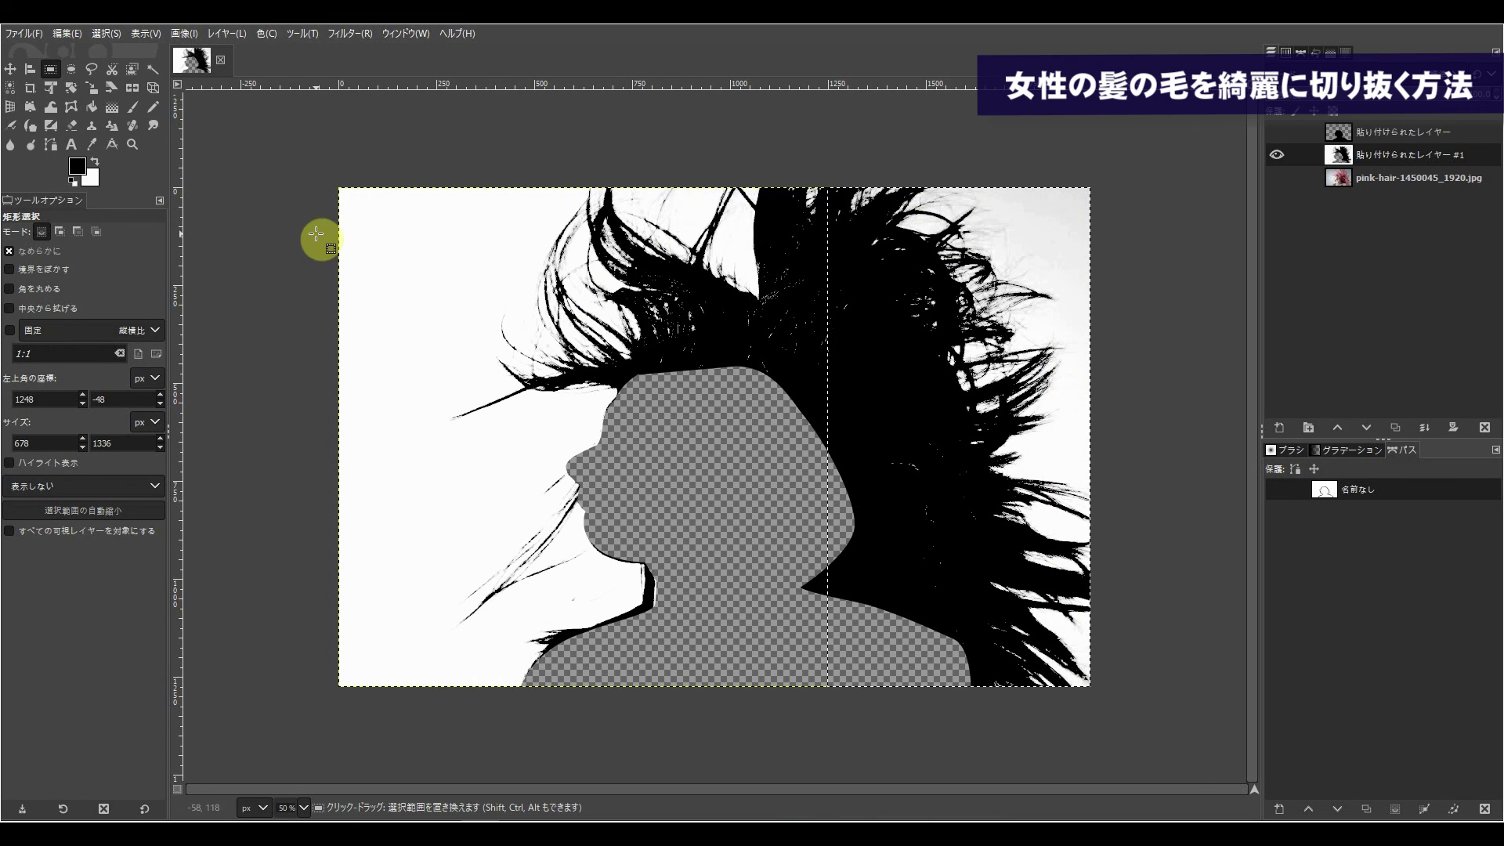
click(254, 37)
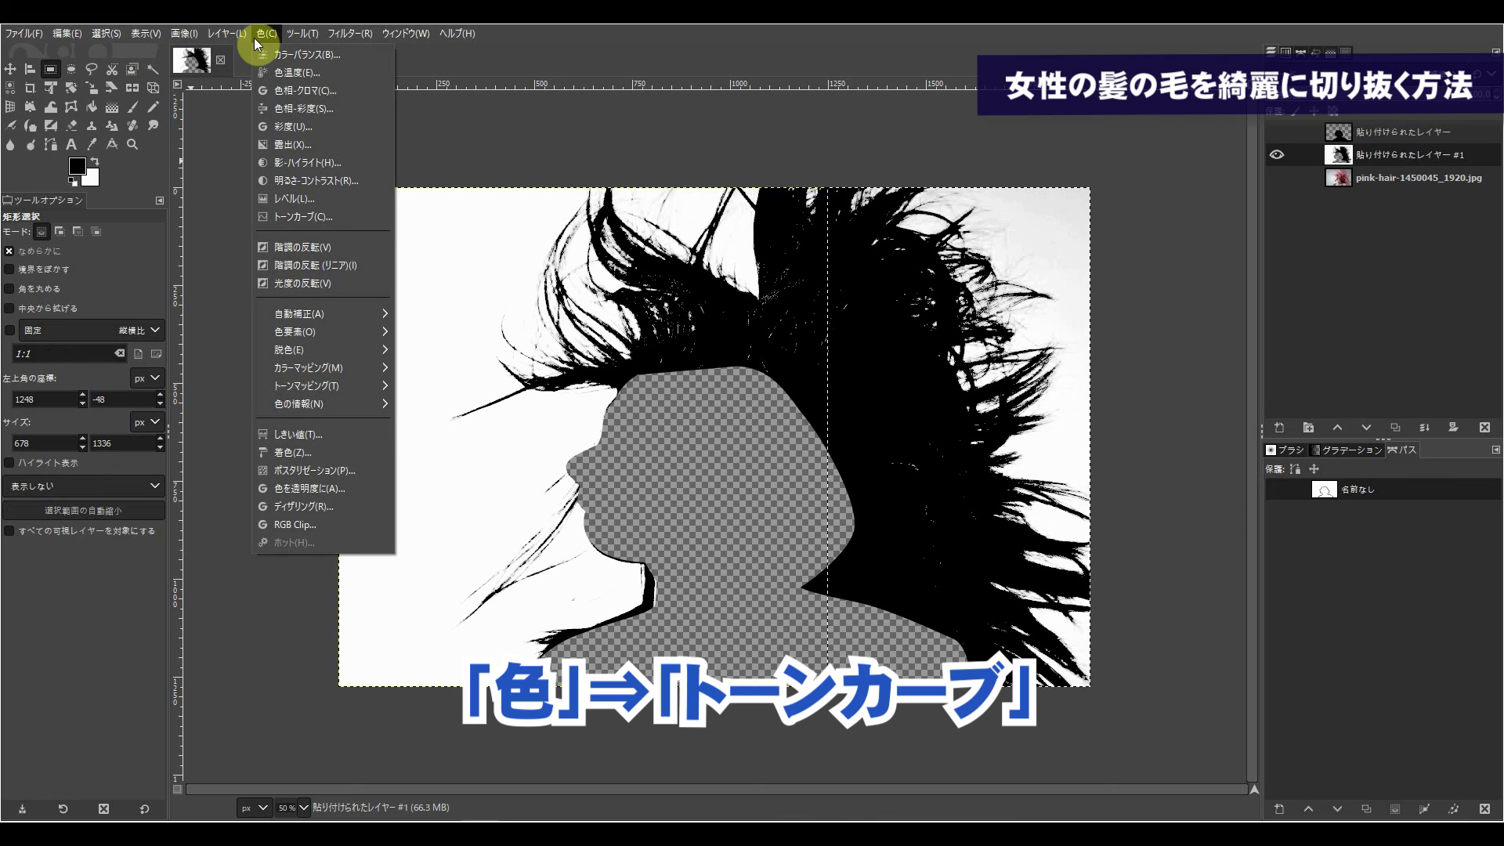
click(305, 216)
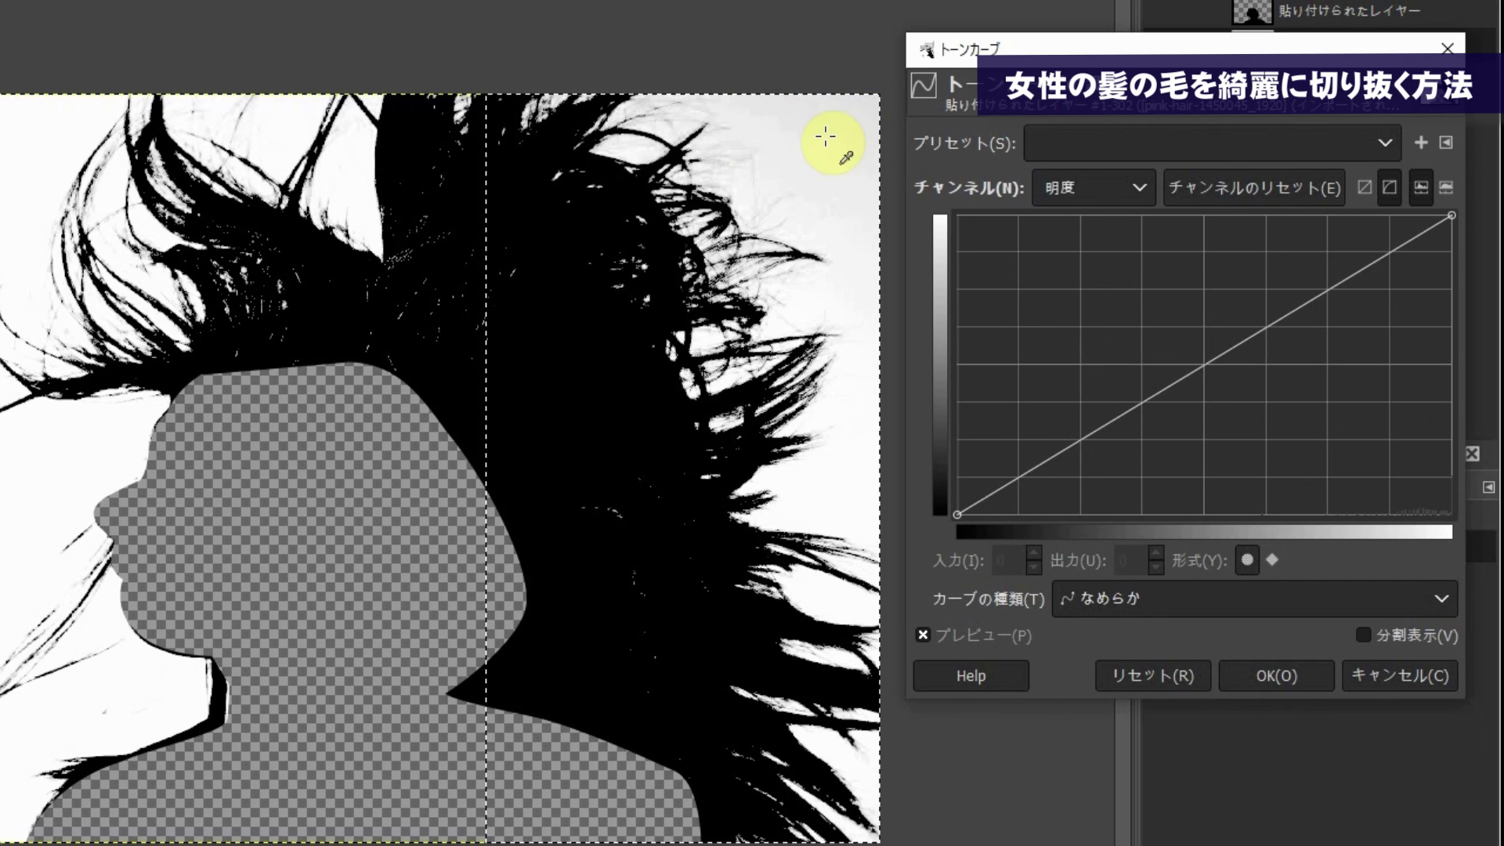
click(864, 107)
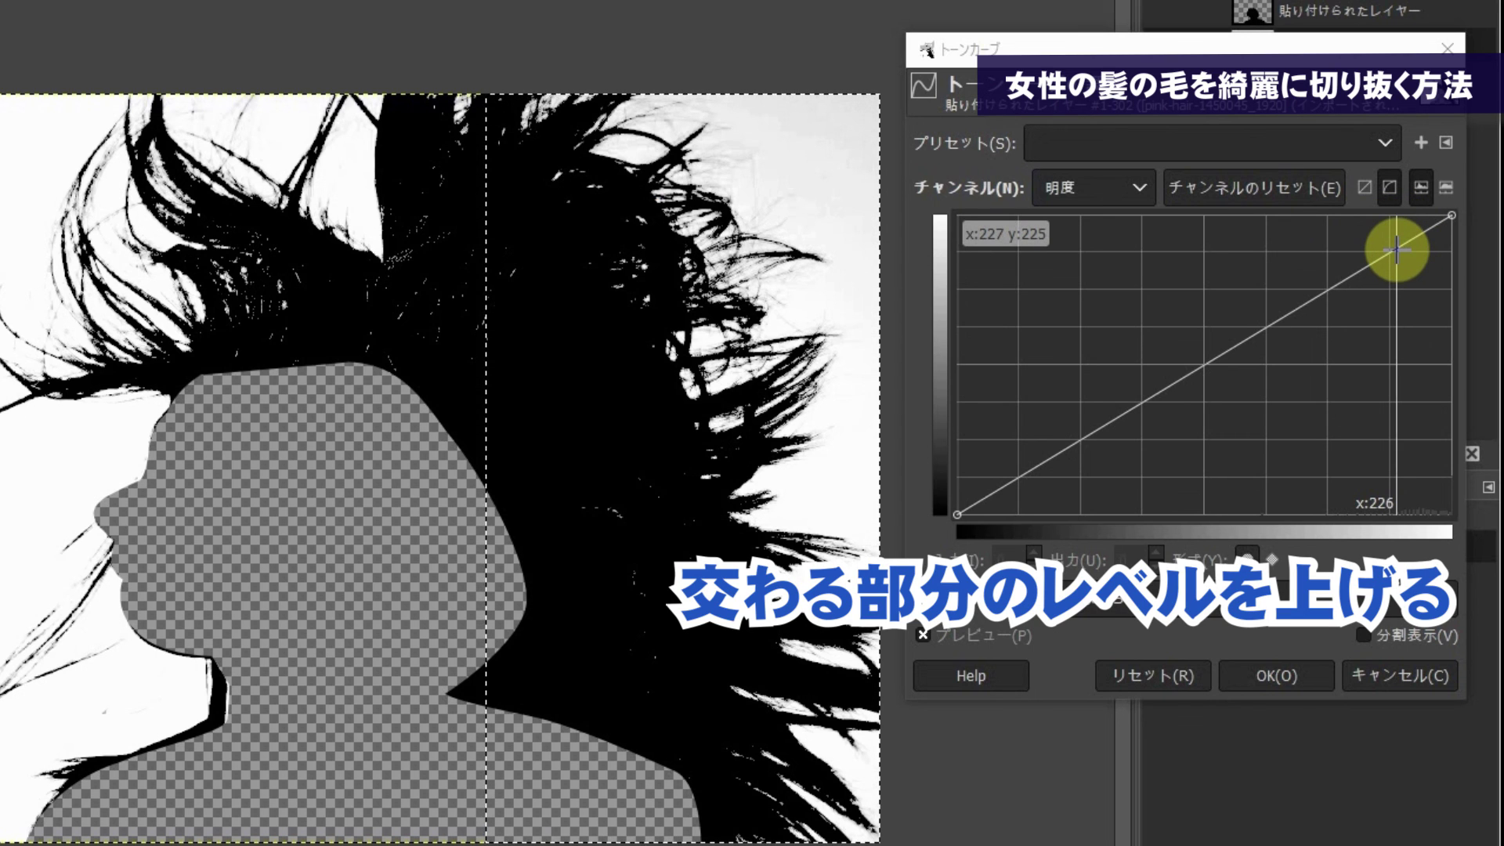
drag(1397, 247, 1399, 189)
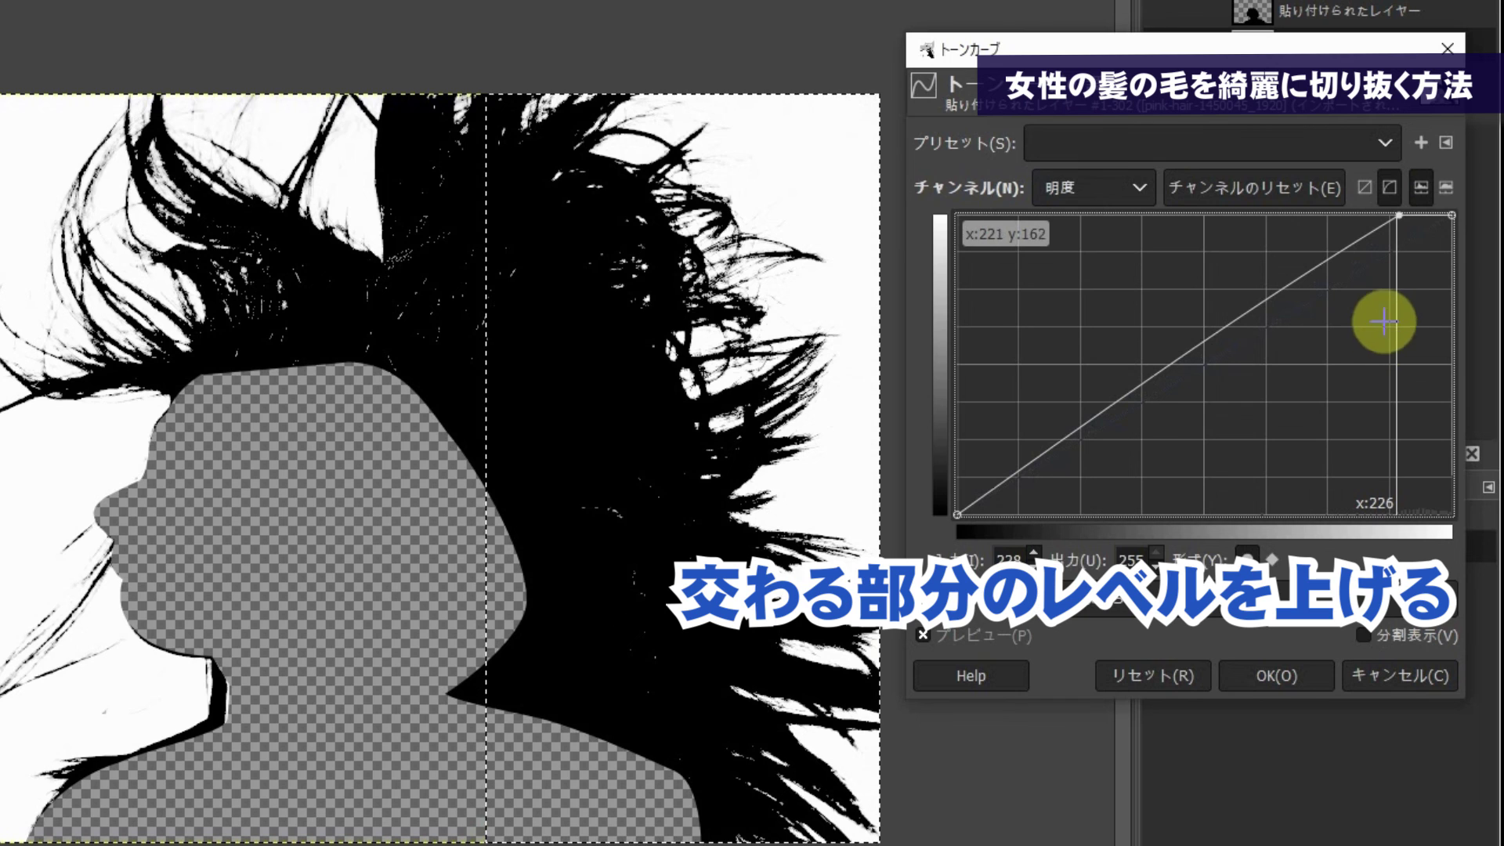
click(1277, 676)
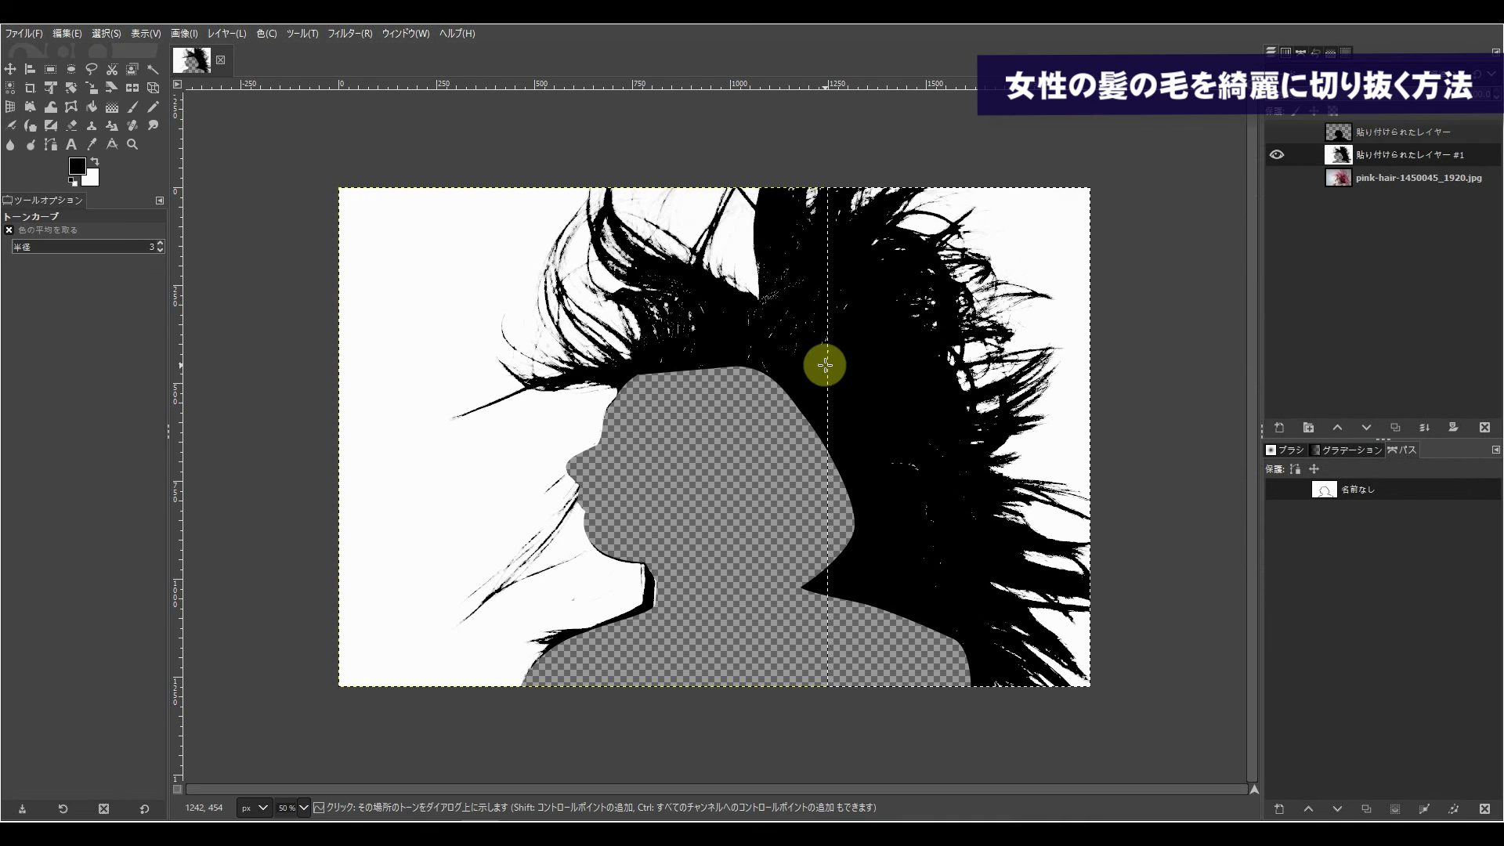
Clear the selection, then show and select the black face-fill layer
click(105, 33)
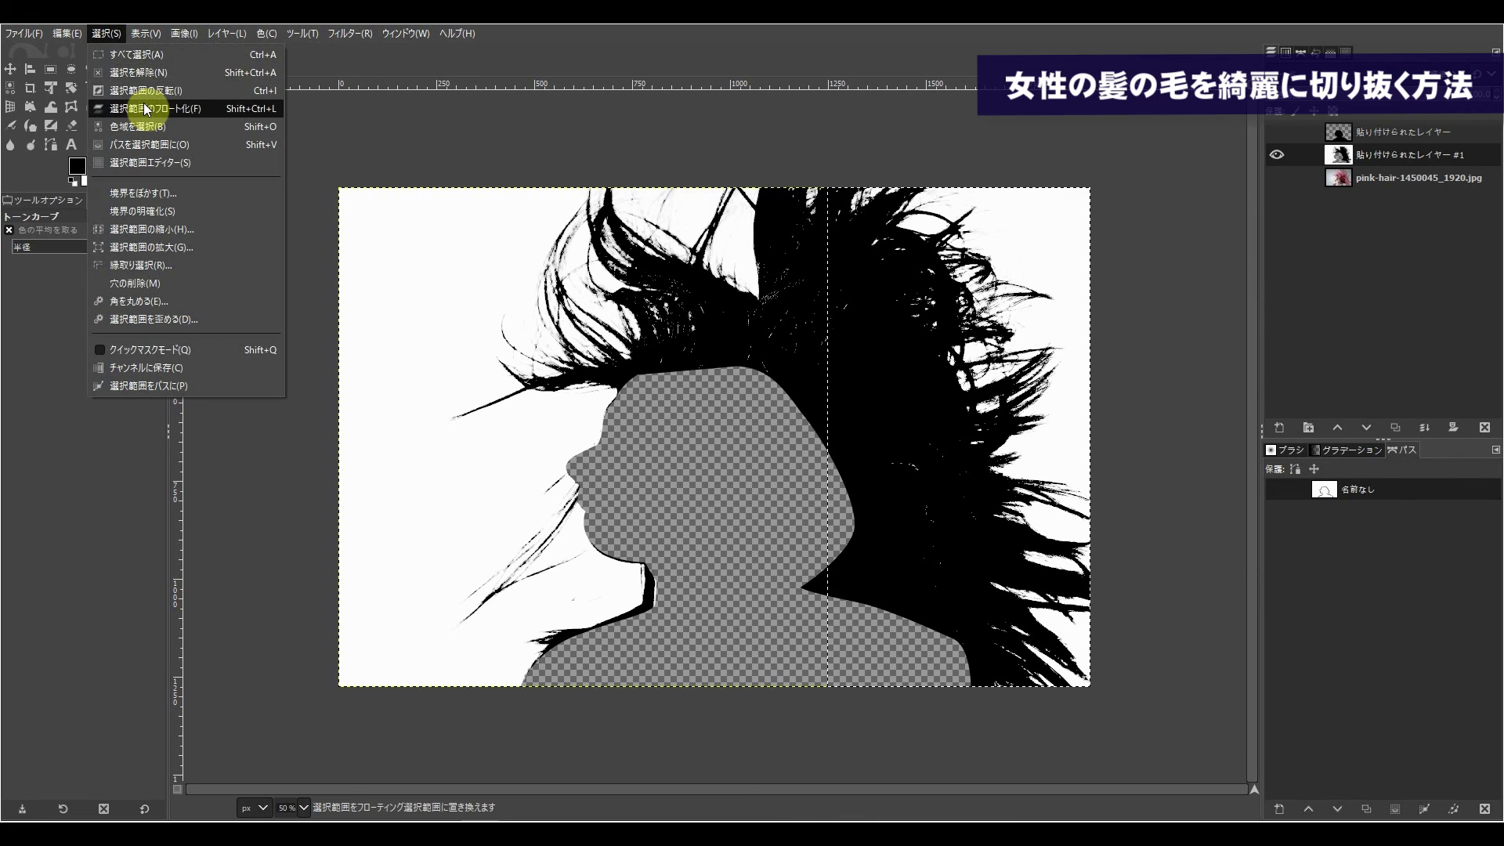
click(143, 76)
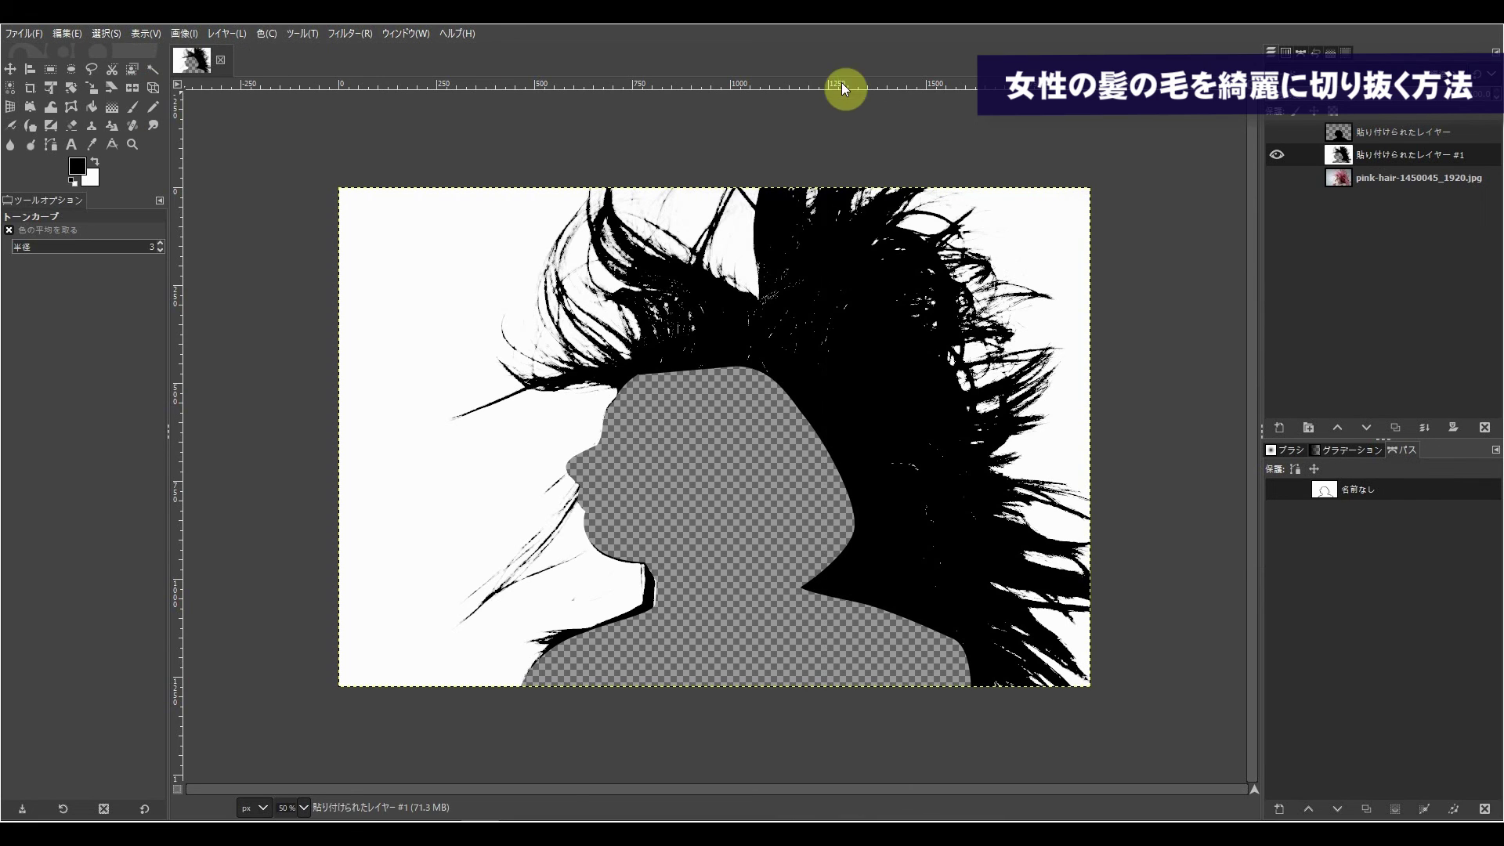
click(1276, 132)
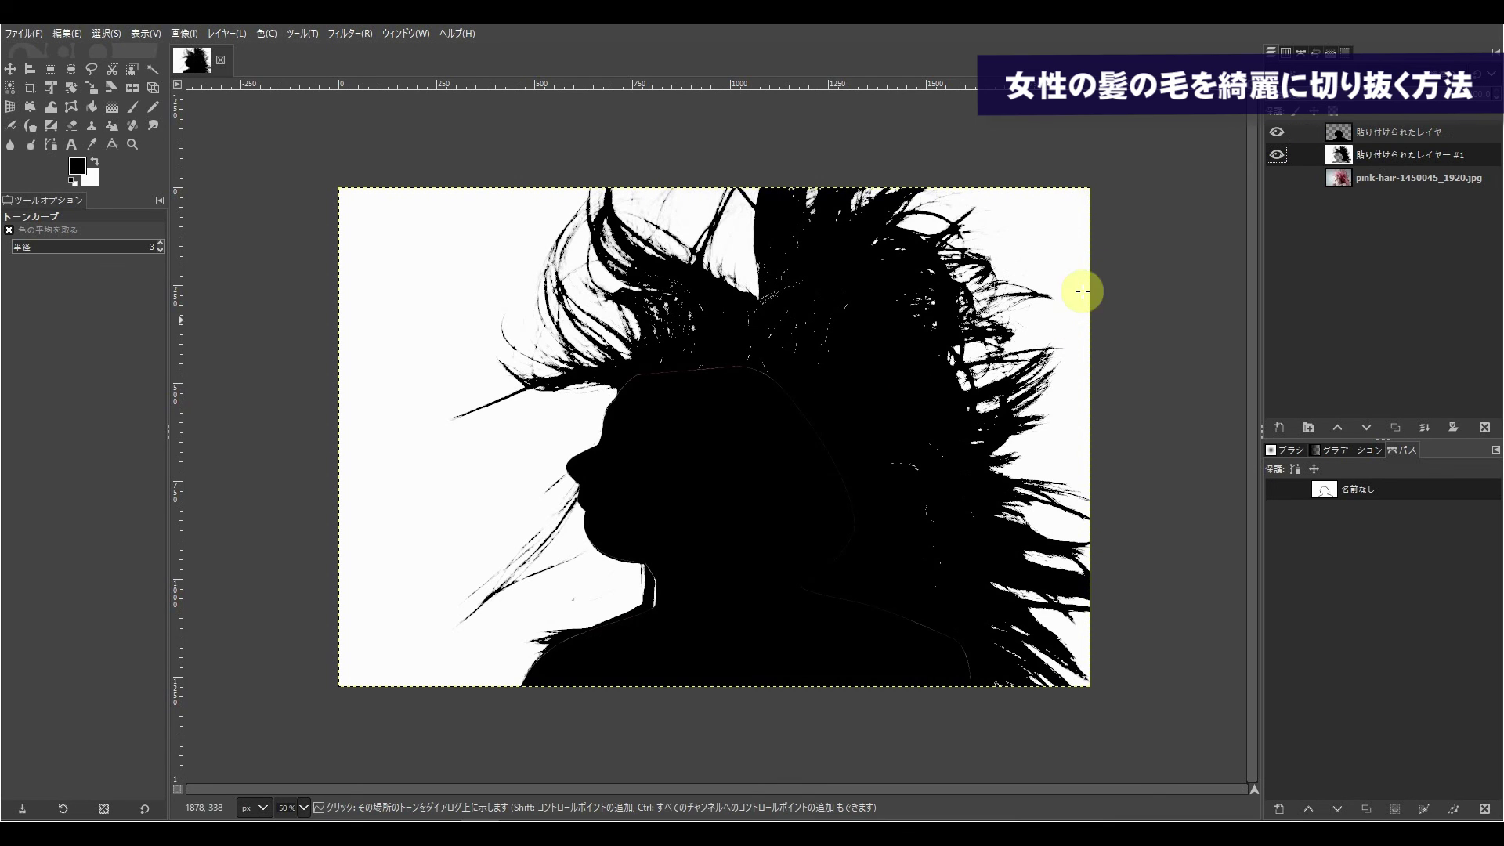
click(1374, 129)
click(1376, 132)
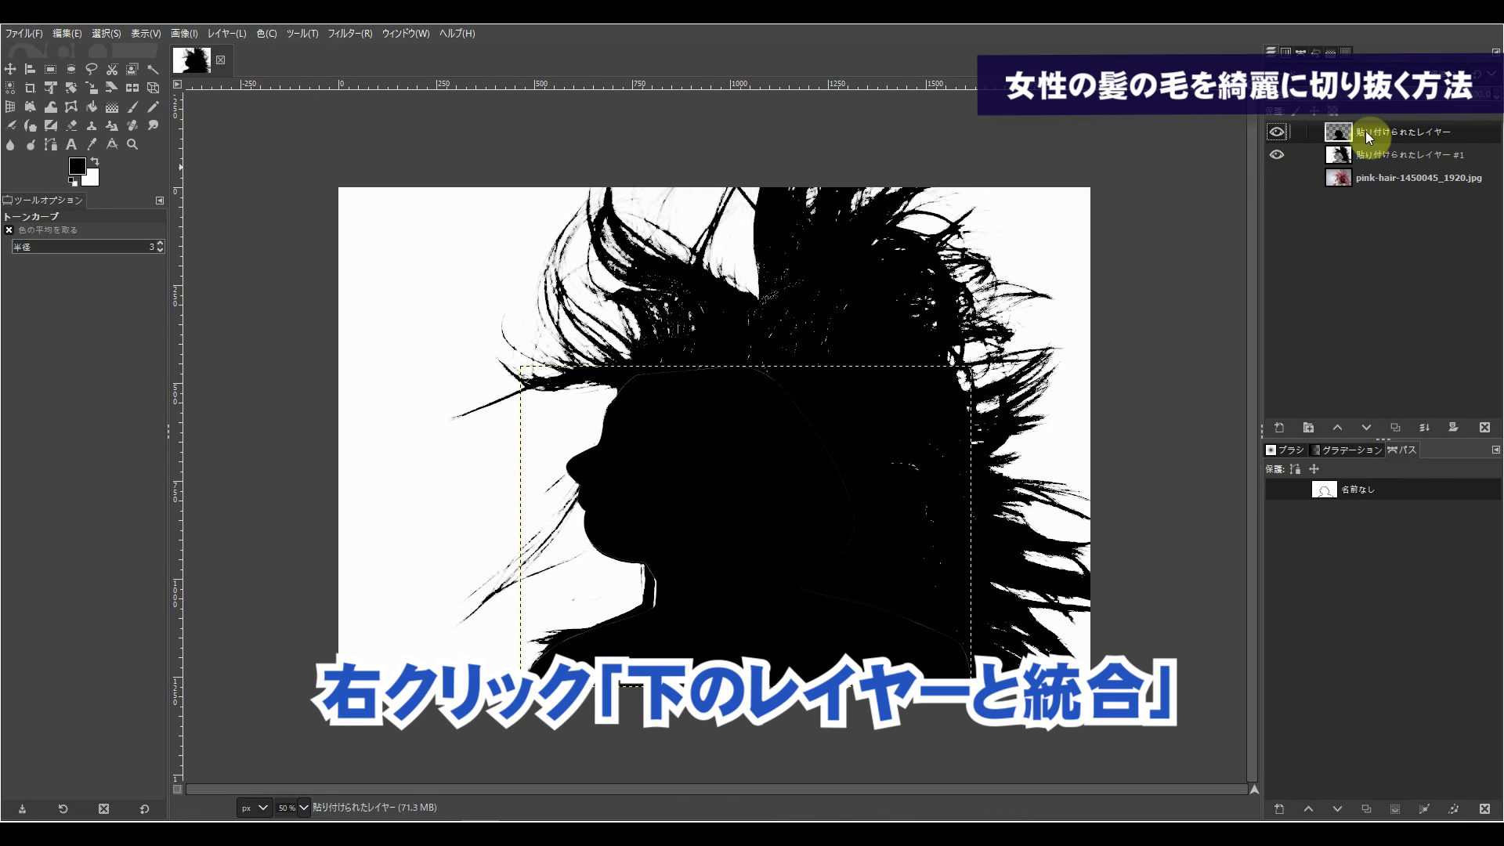
Merge the black face-fill layer down into the hair silhouette and view at 100%
right_click(1361, 131)
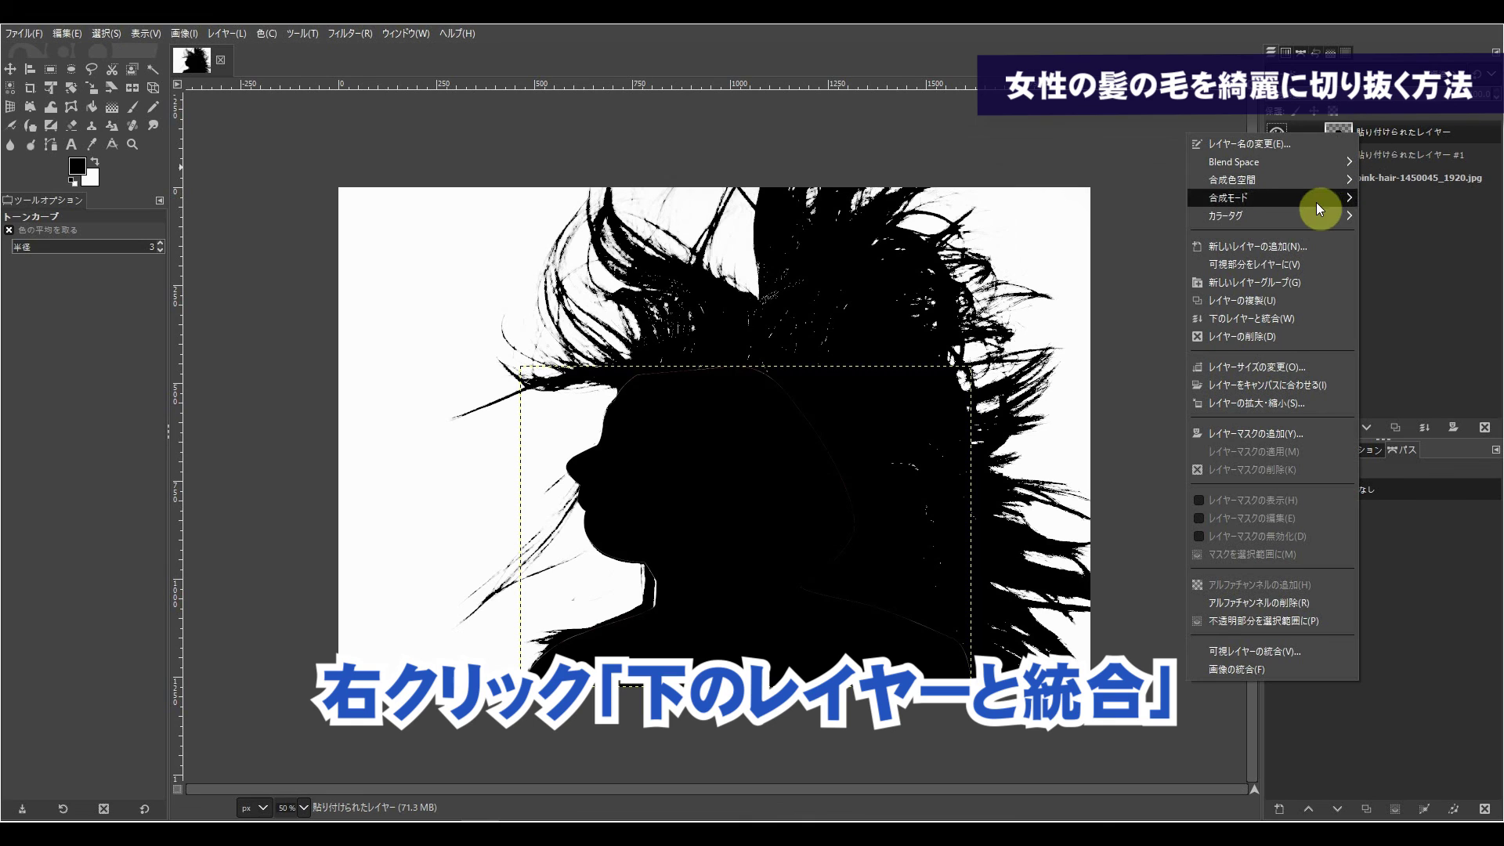
click(1261, 321)
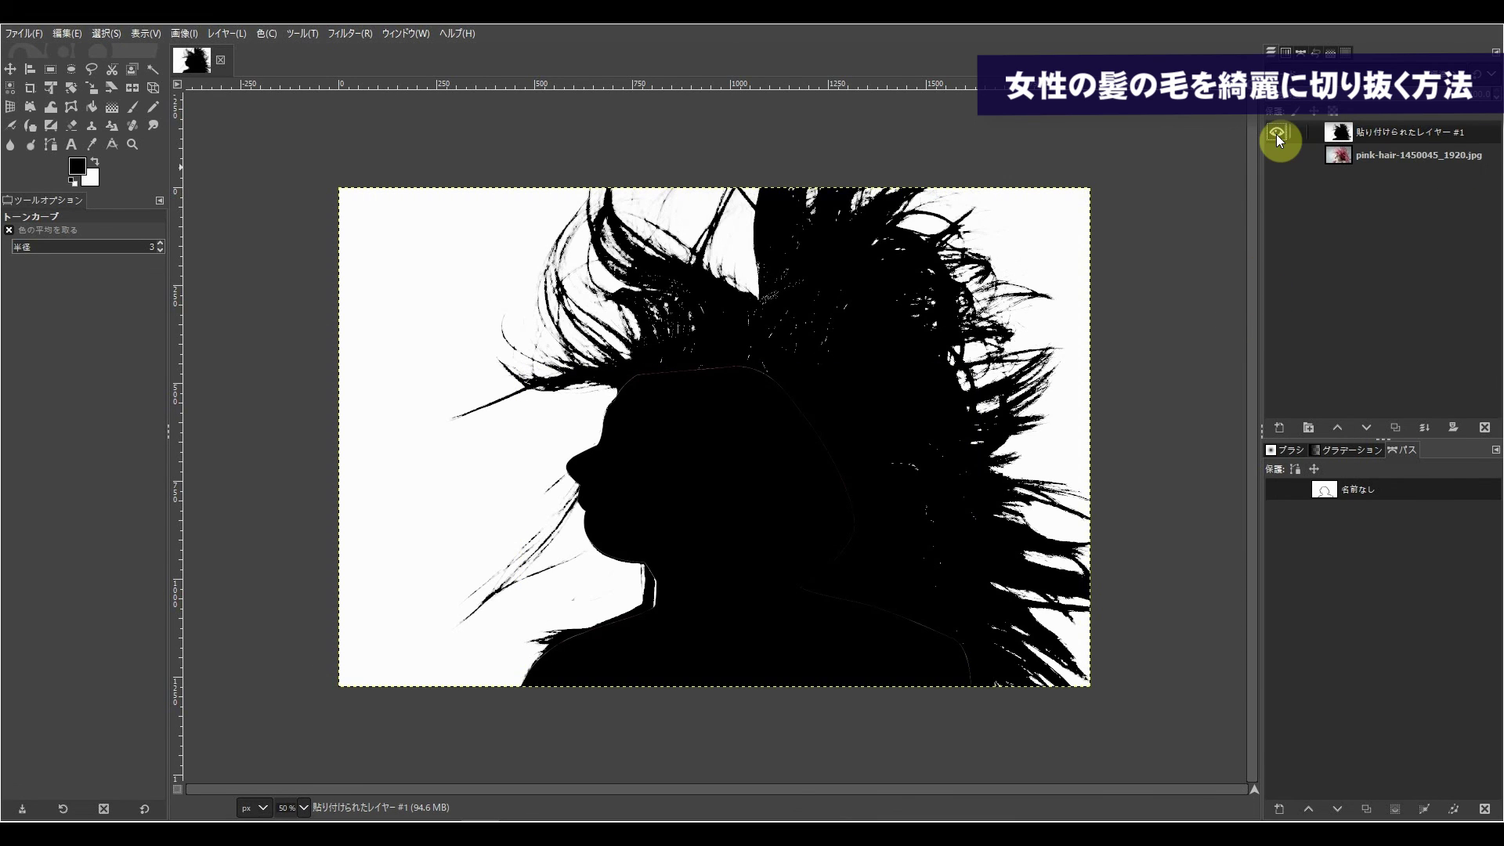
click(307, 807)
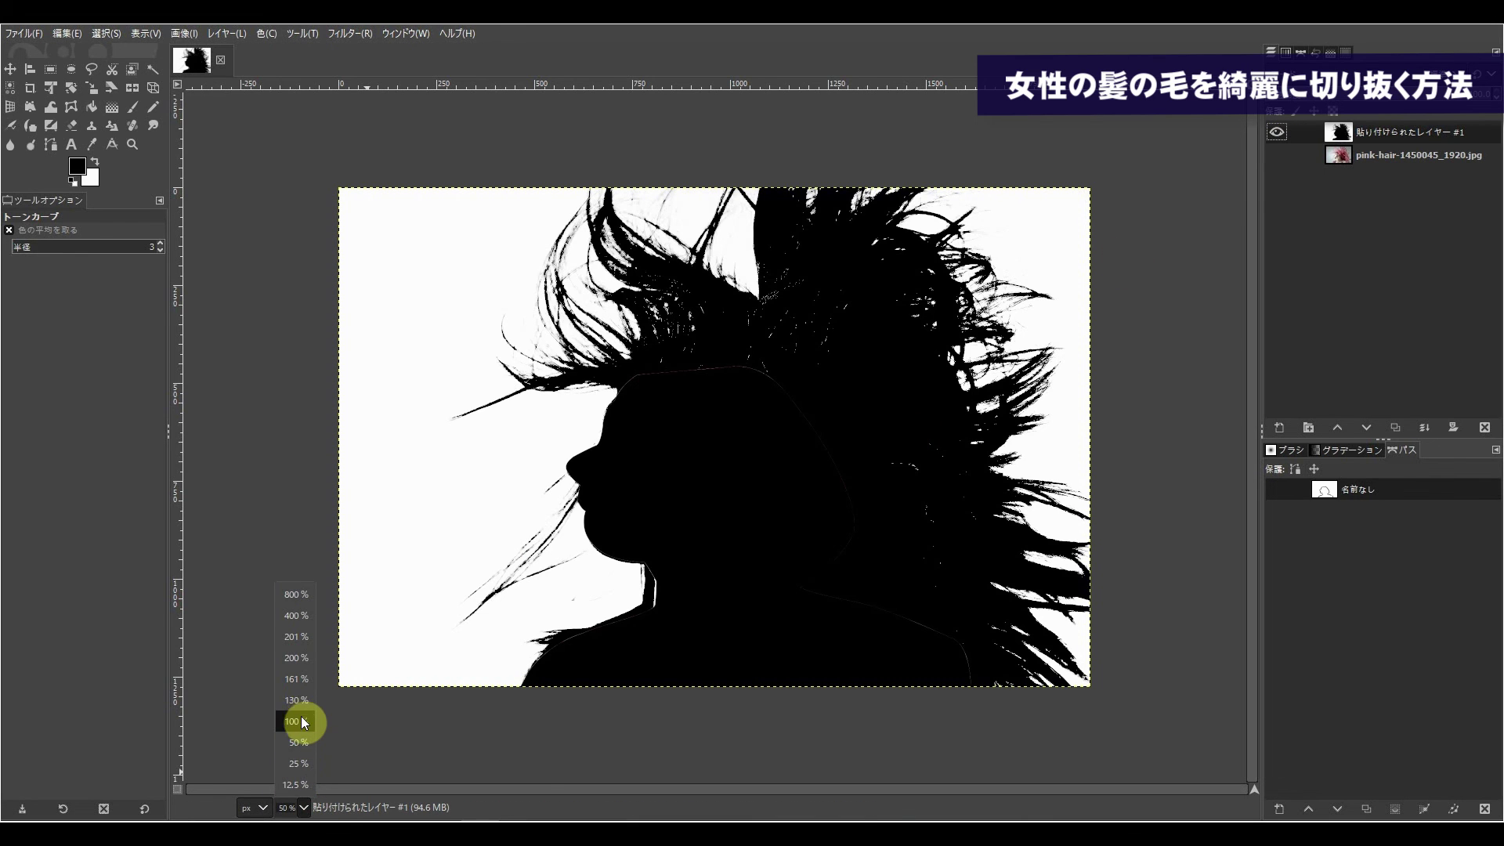
click(299, 715)
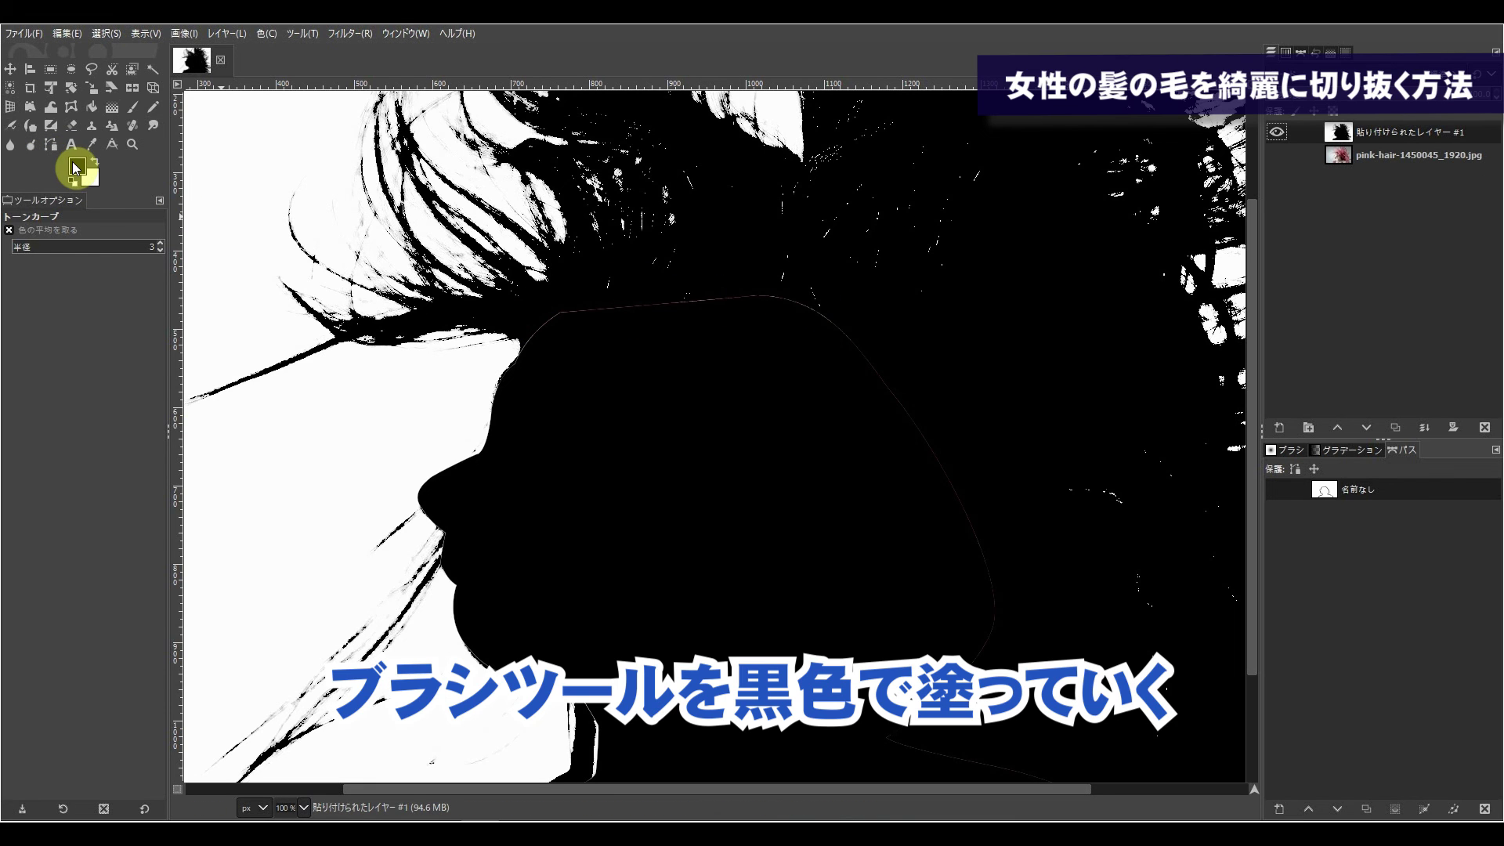
click(133, 108)
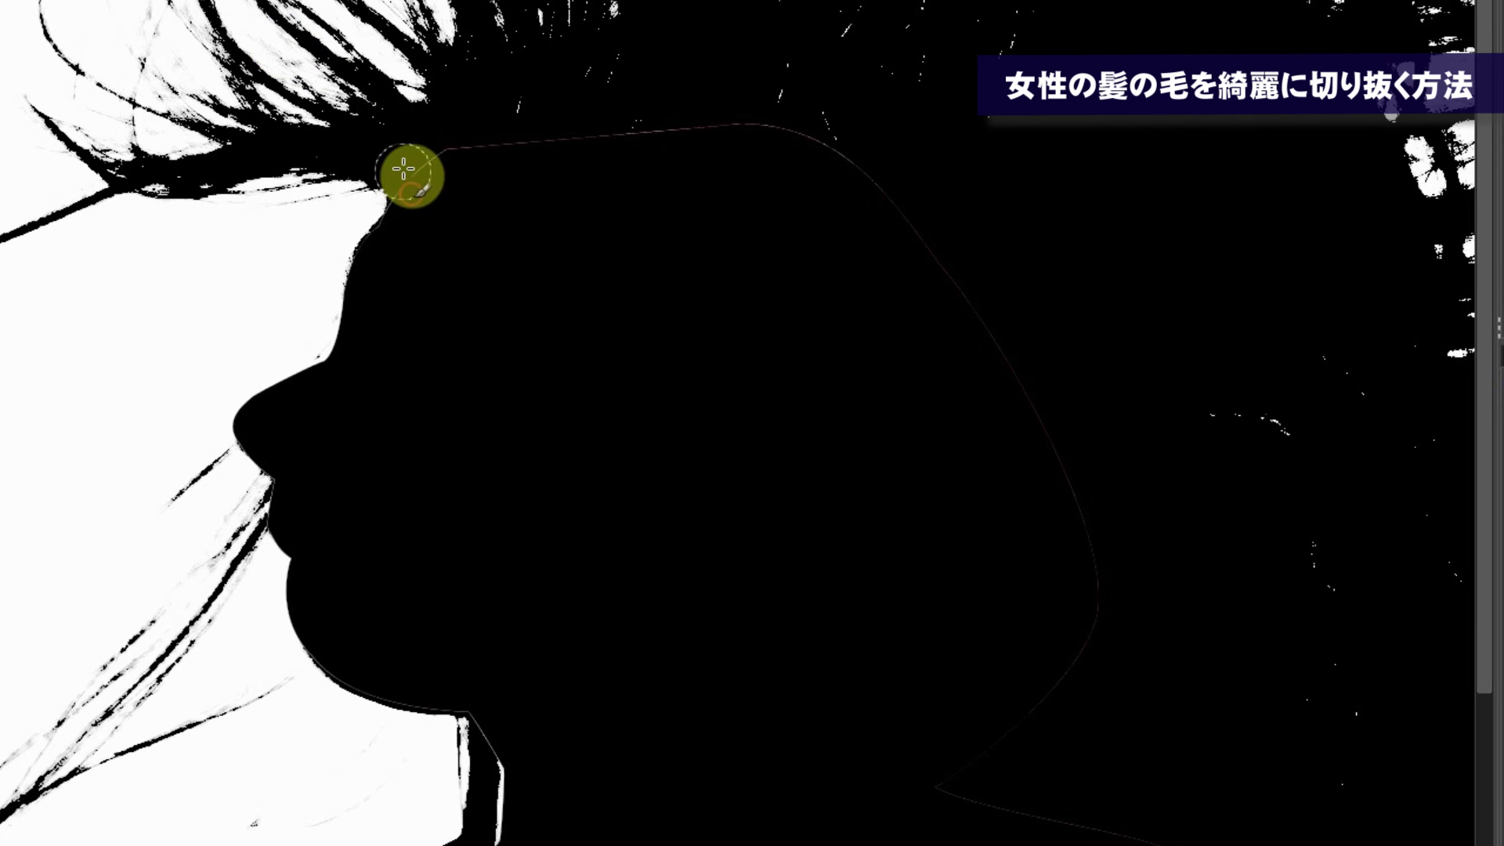
Brush black over the faint lines at head top, neck and shoulder, then zoom back to 50%
mouse_move(403, 169)
mouse_down()
mouse_move(550, 156)
mouse_move(856, 167)
mouse_move(1102, 544)
mouse_move(1098, 692)
mouse_move(1087, 651)
mouse_up()
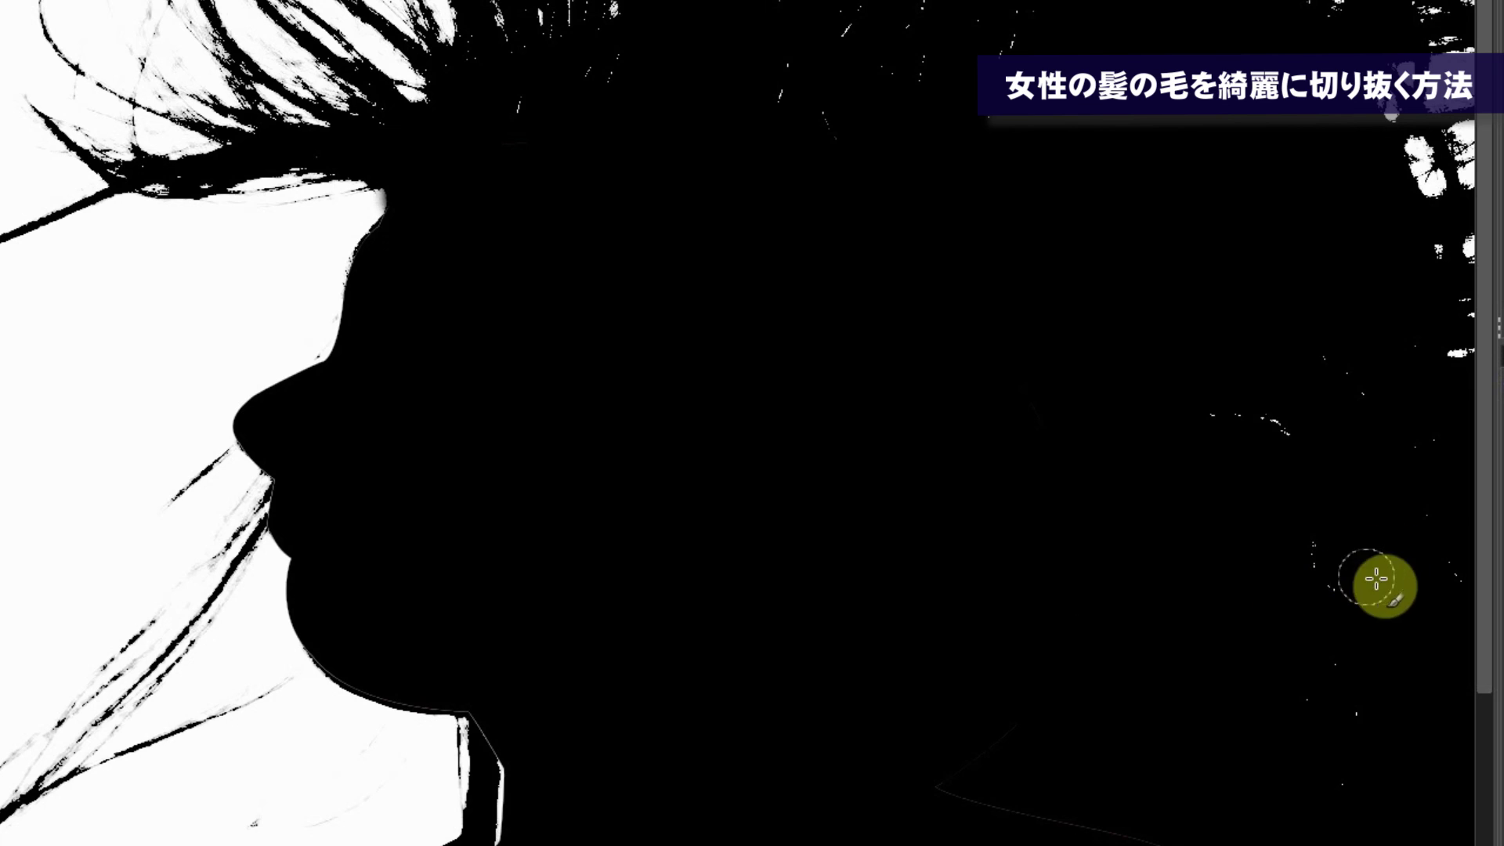
scroll(1467, 480, down, 3)
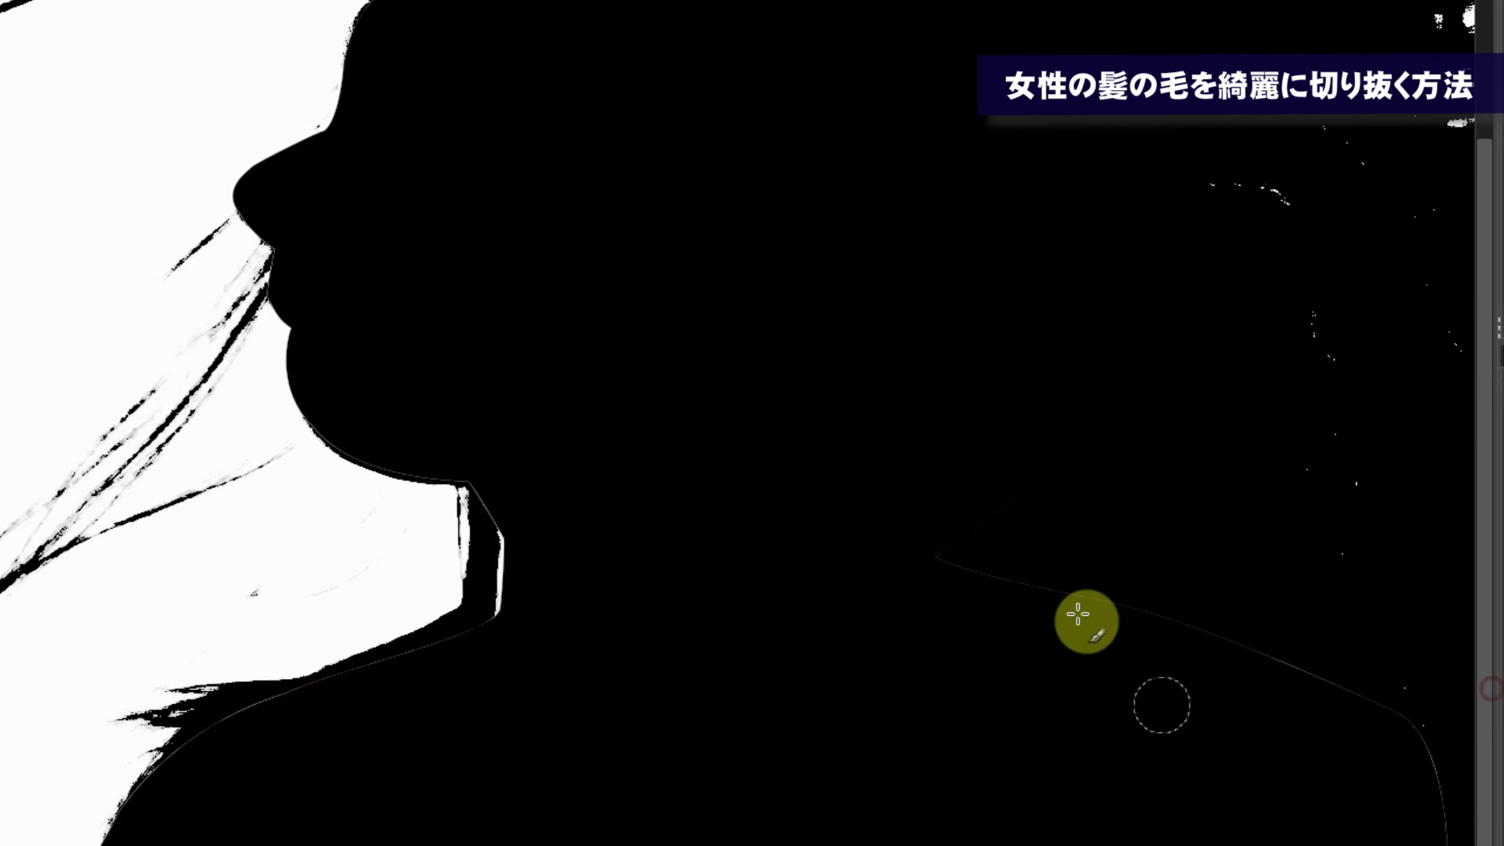
mouse_move(946, 552)
mouse_down()
mouse_move(1323, 671)
mouse_move(1431, 738)
mouse_move(1432, 812)
mouse_up()
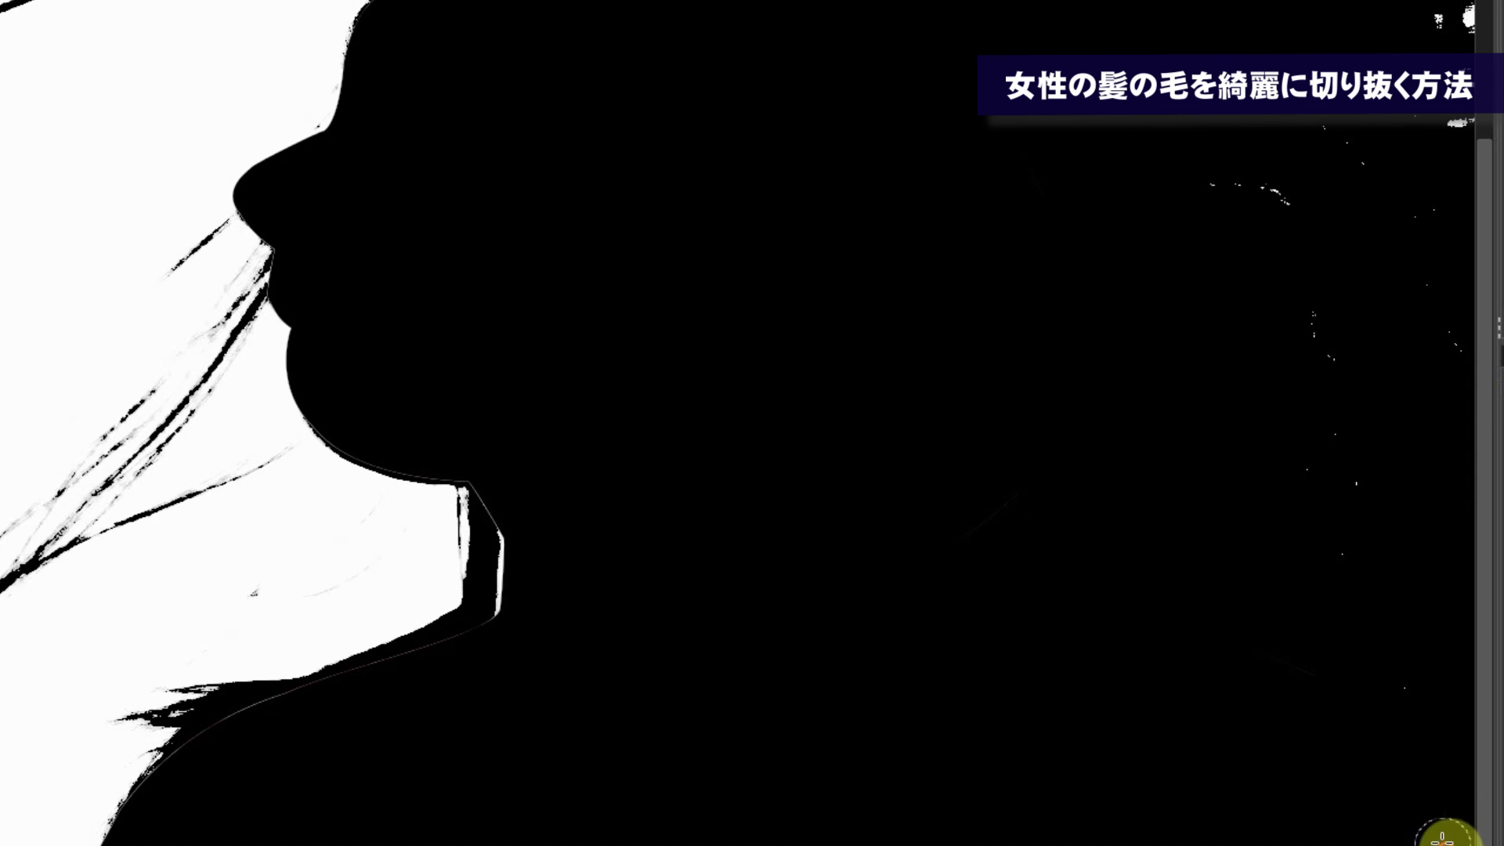
mouse_move(507, 538)
mouse_down()
mouse_move(490, 493)
mouse_move(516, 622)
mouse_move(504, 625)
mouse_up()
mouse_move(399, 663)
mouse_down()
mouse_move(309, 715)
mouse_move(201, 736)
mouse_move(298, 697)
mouse_move(175, 792)
mouse_move(195, 752)
mouse_move(151, 805)
mouse_move(277, 703)
mouse_up()
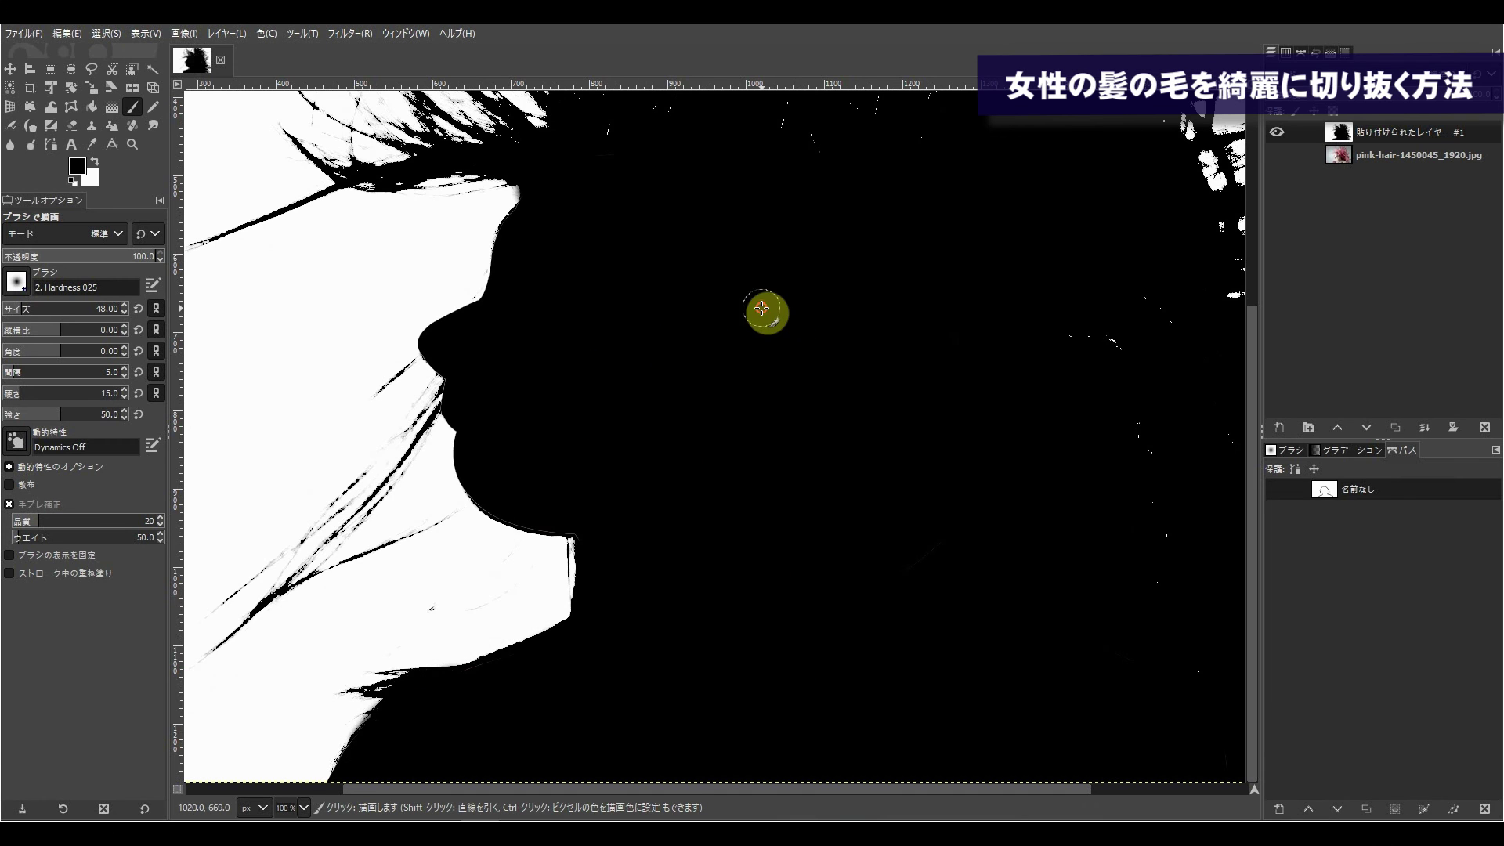
click(304, 808)
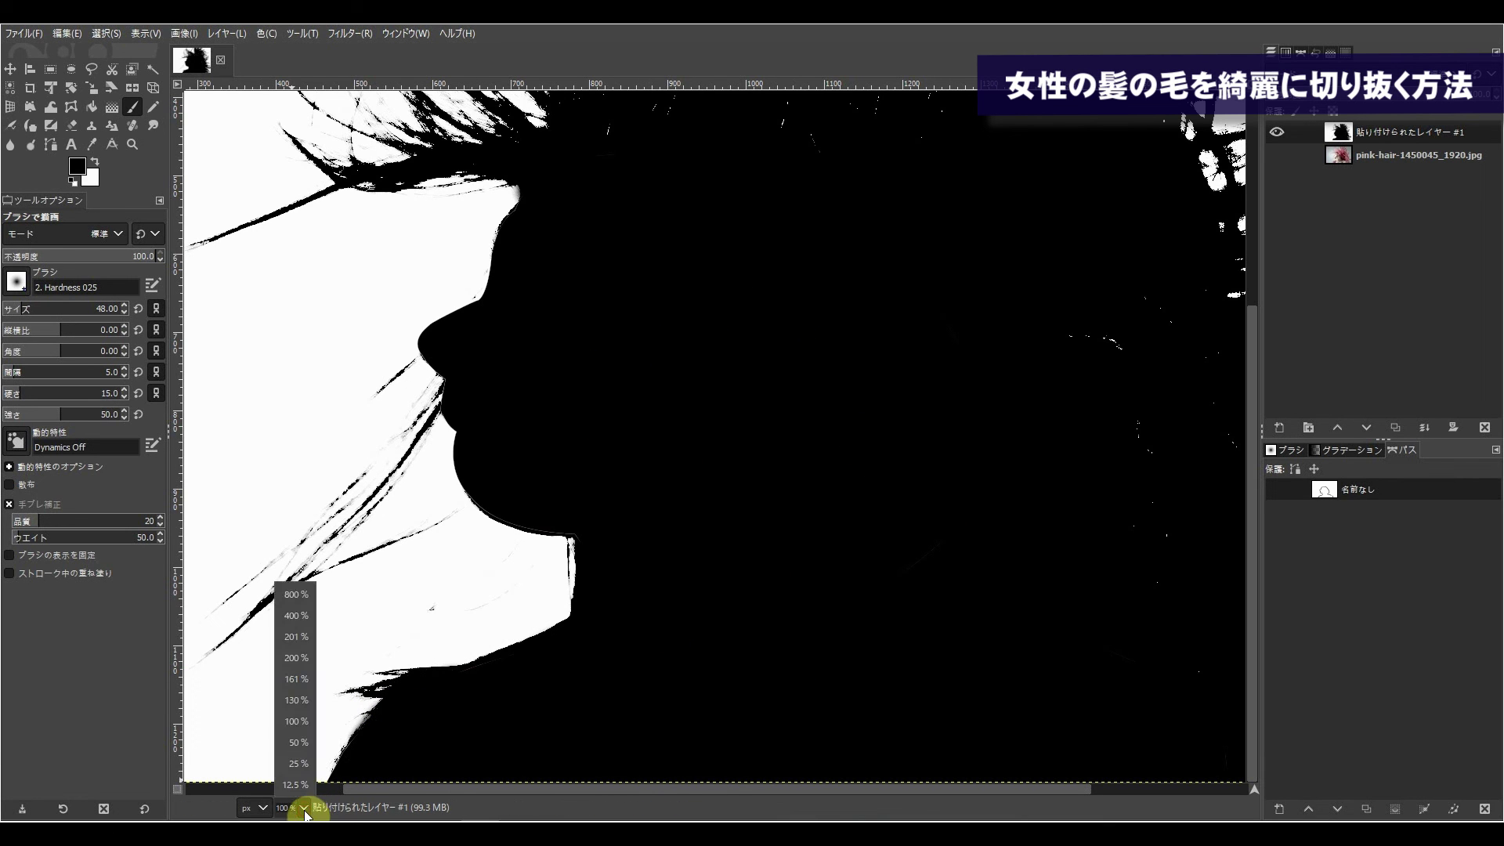
click(297, 742)
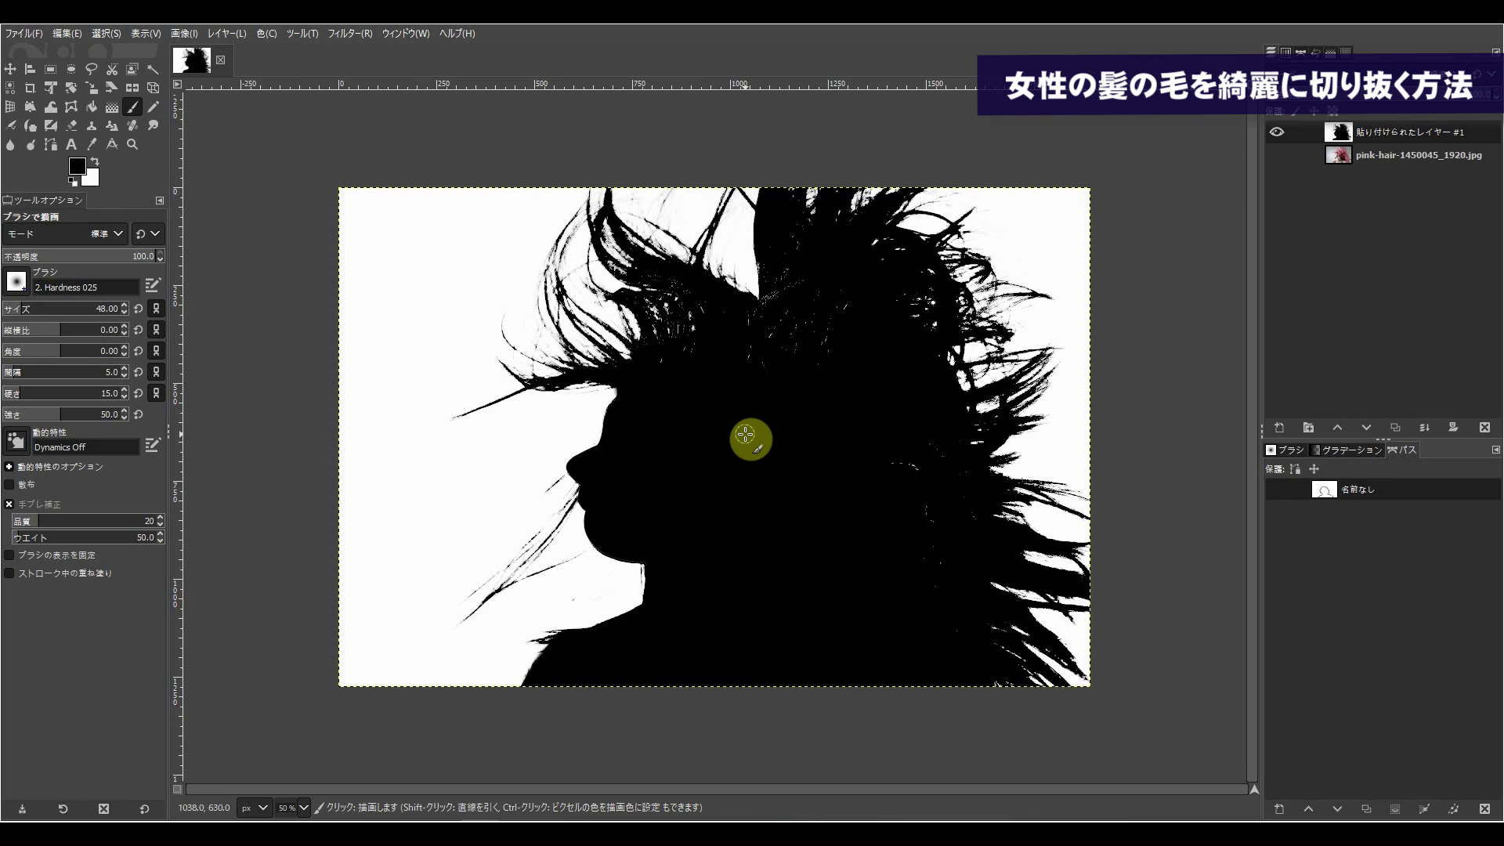
Invert the silhouette layer to white hair on black and hide it to reveal the photo
click(262, 34)
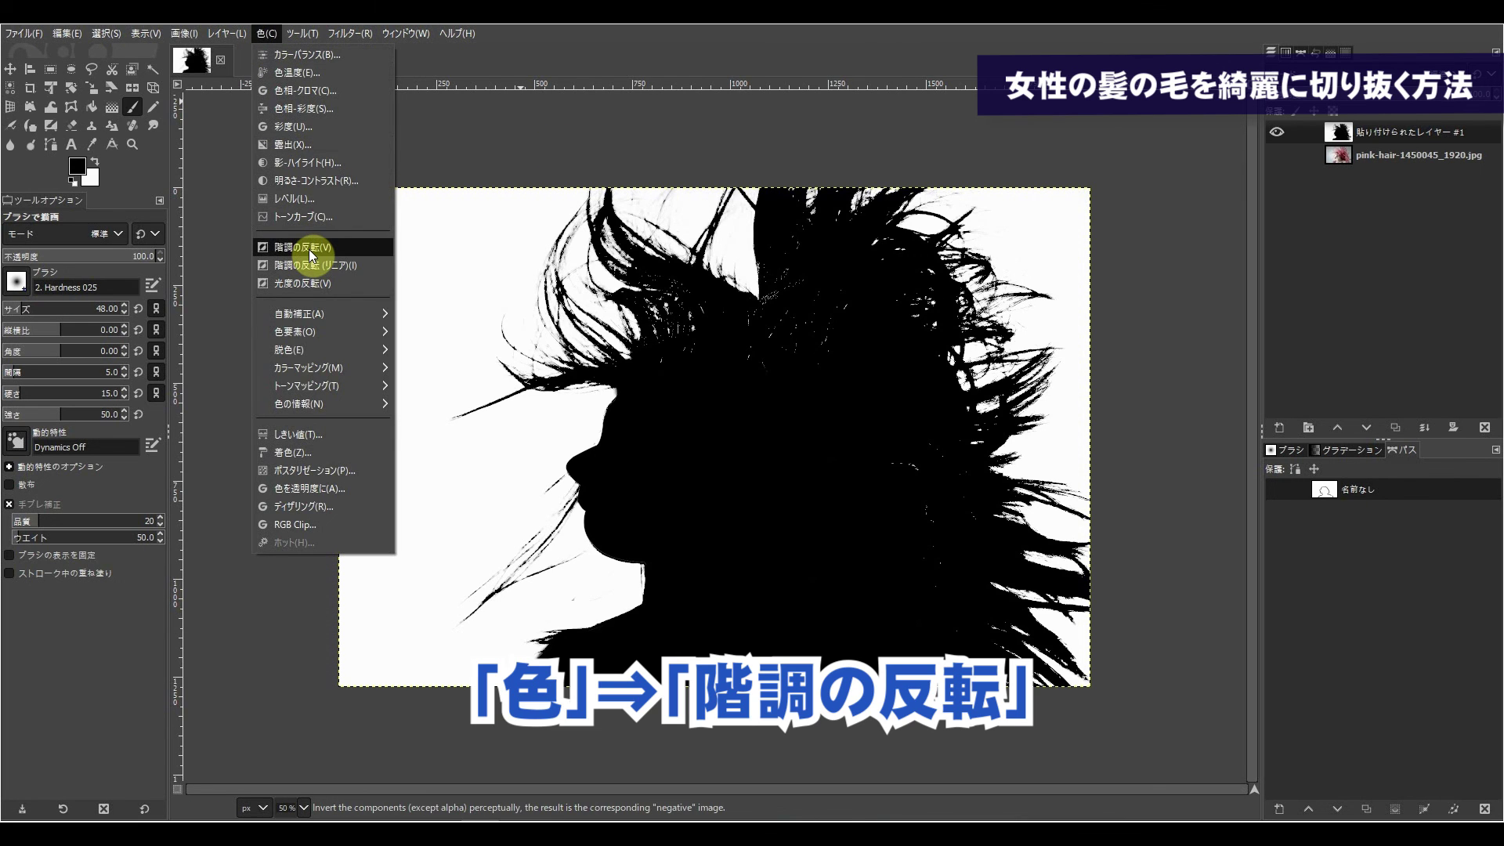
click(337, 247)
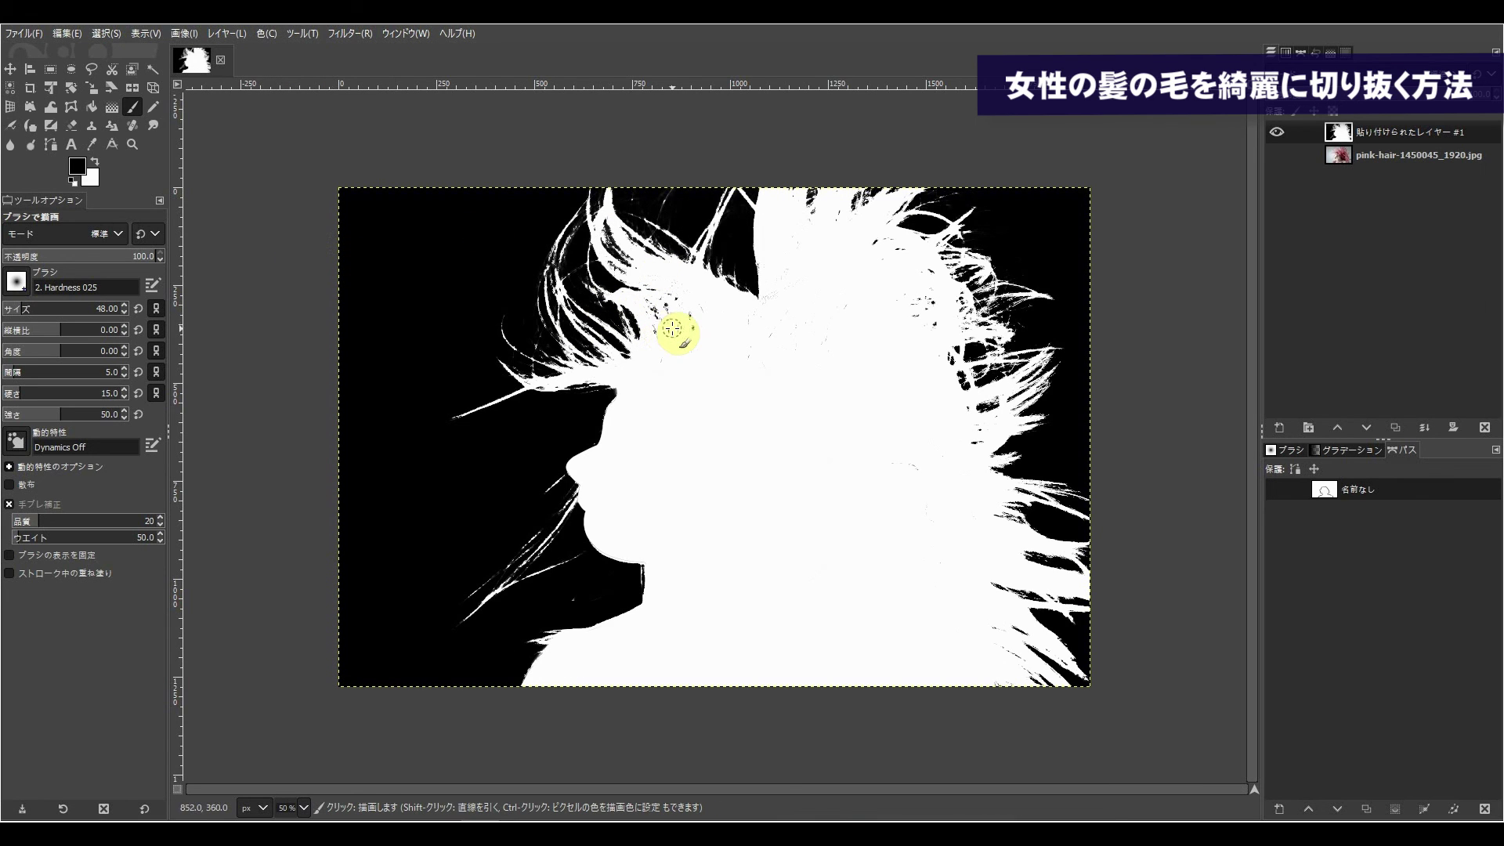
click(1276, 133)
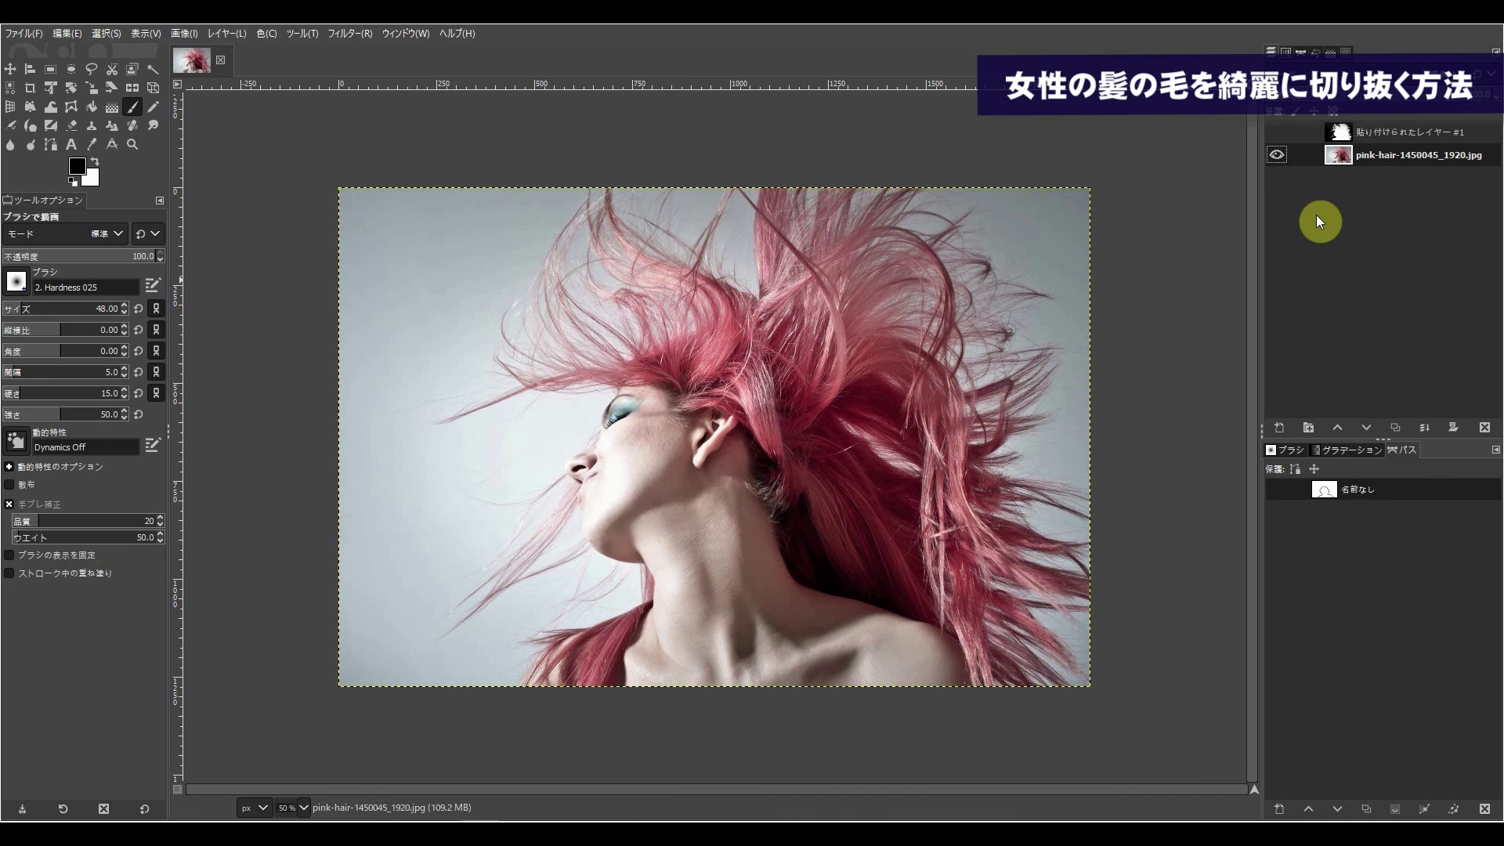
Add a new layer mask to the pink-hair-1450045_1920.jpg layer from its context menu
right_click(1335, 160)
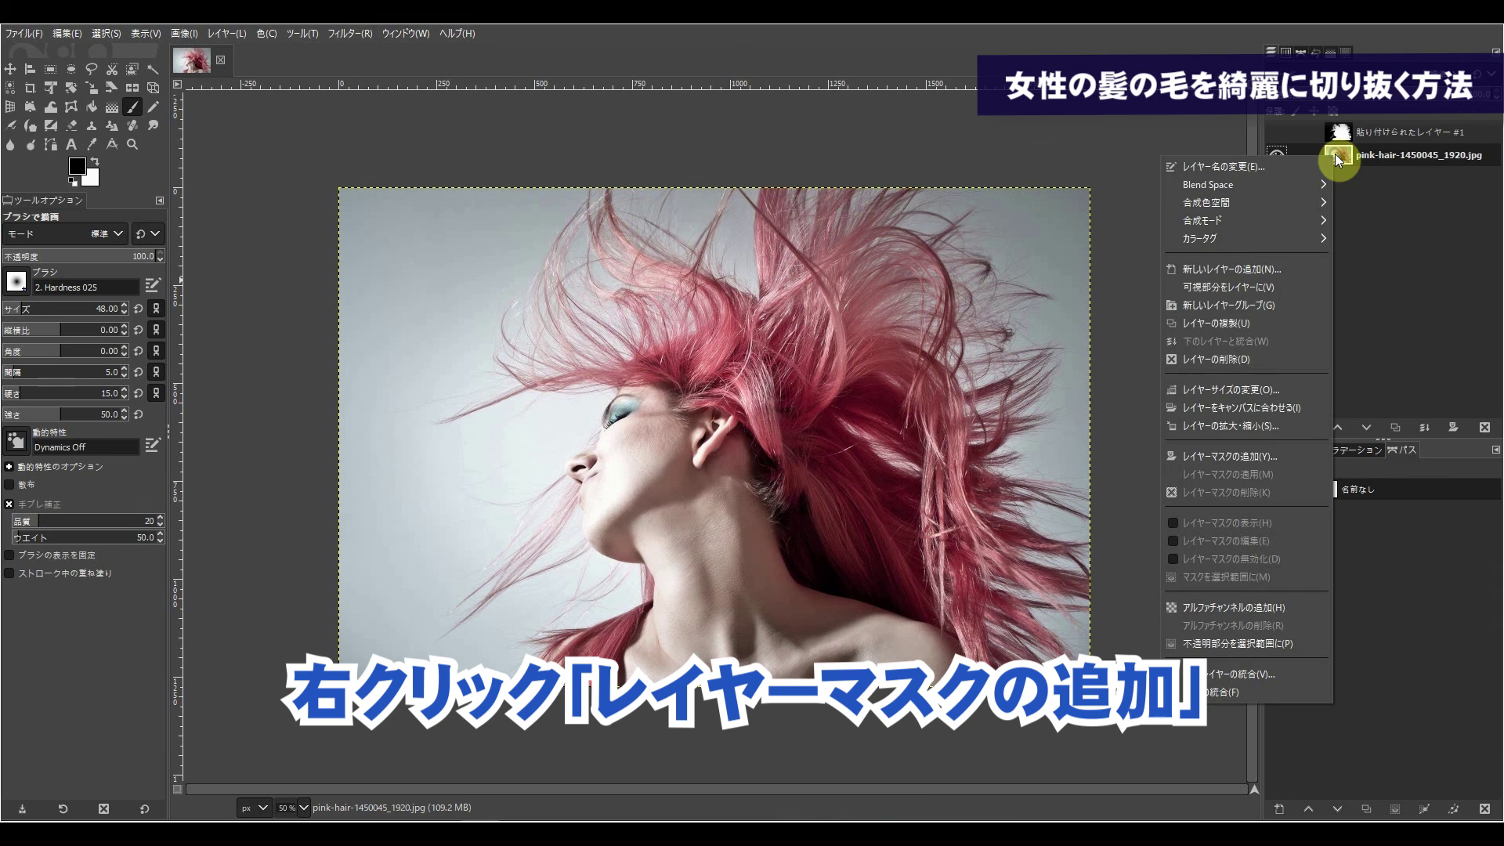
click(1216, 459)
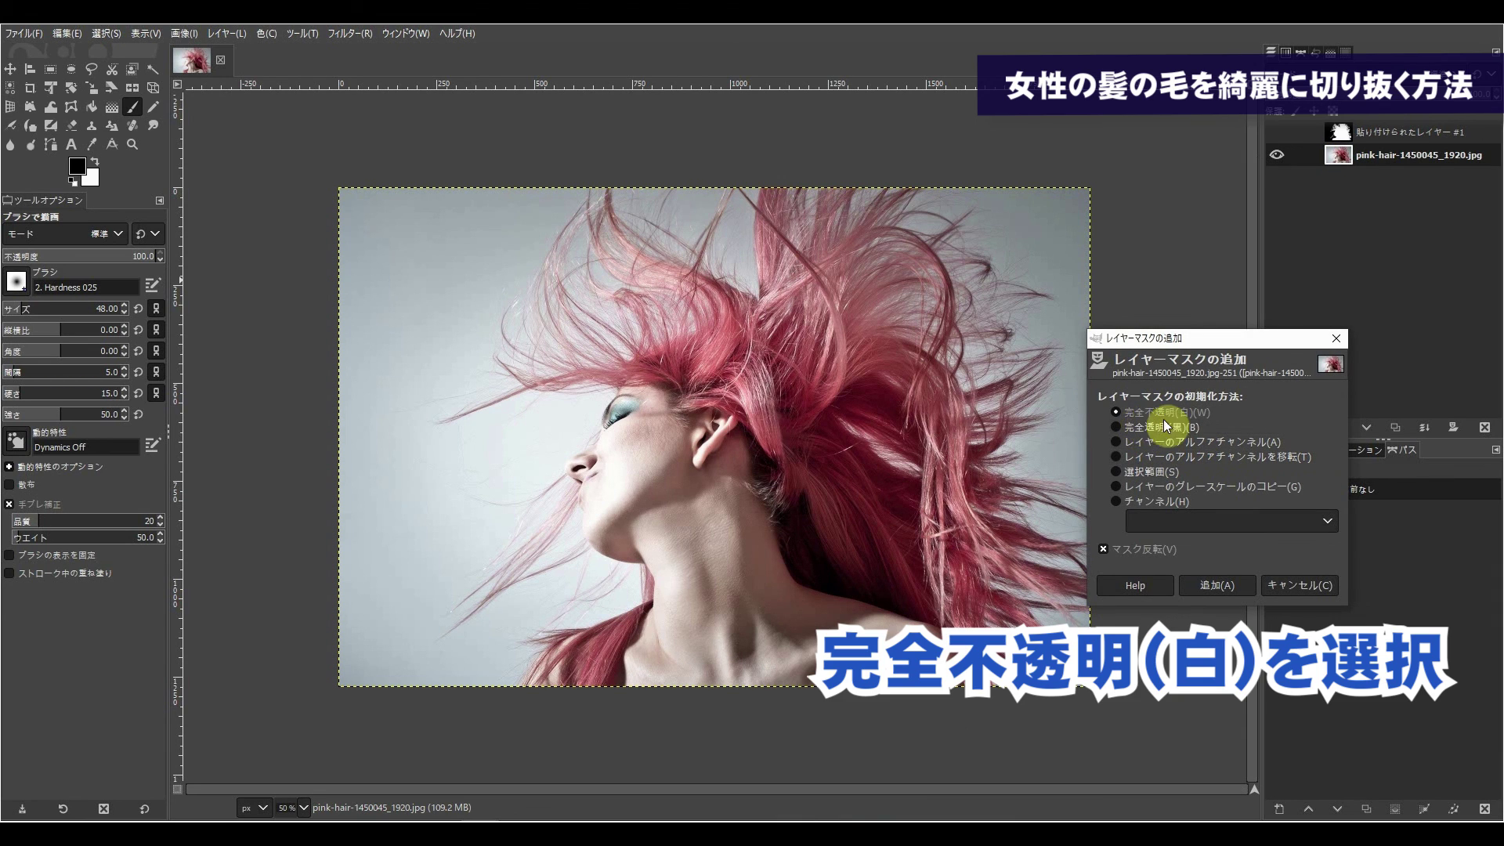
click(1216, 587)
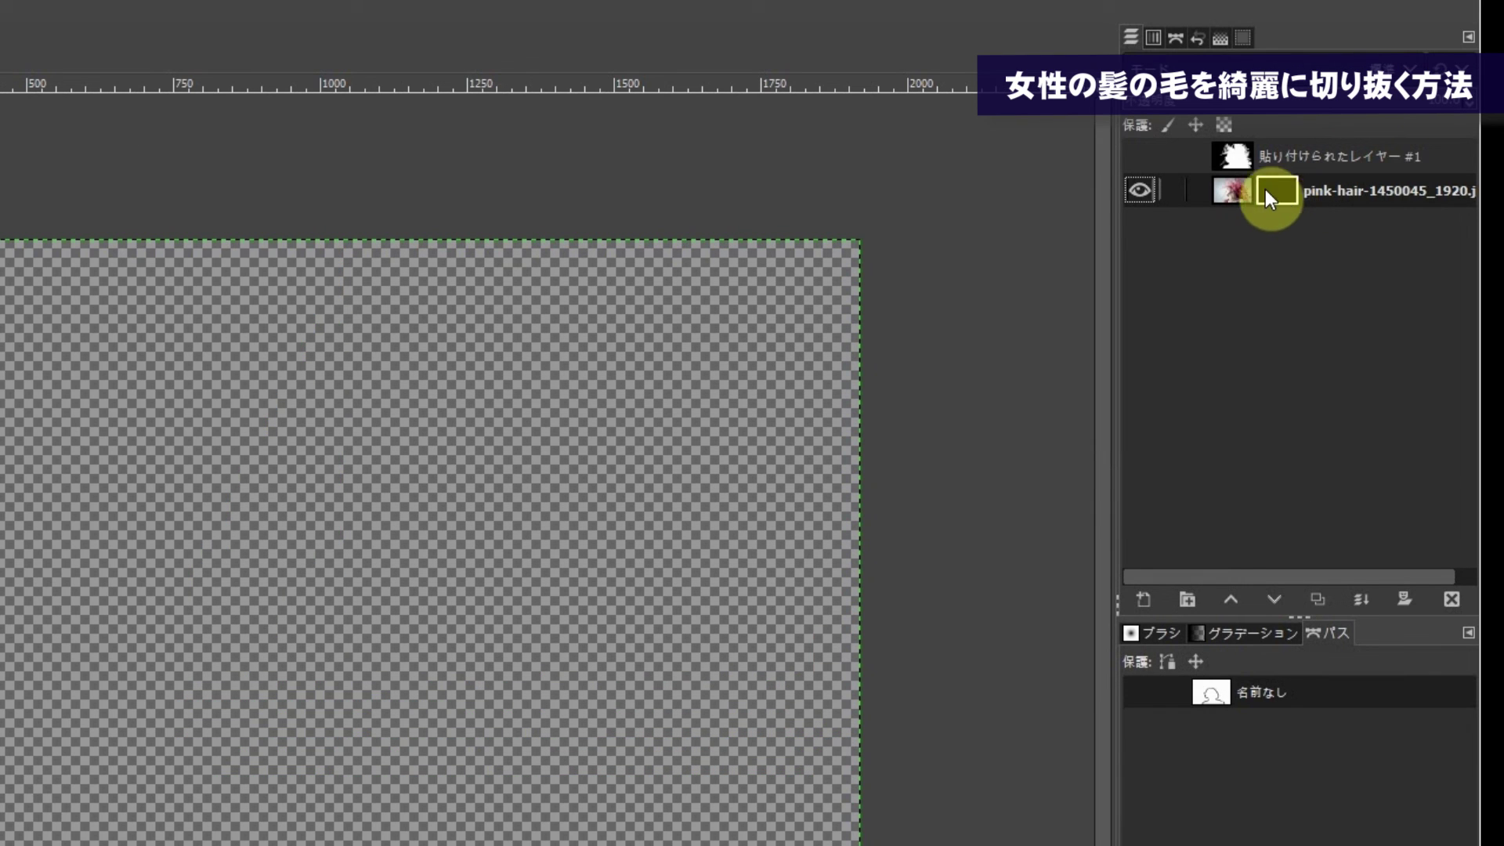
Paste the hair silhouette layer into the photo's layer mask and anchor it
click(1229, 159)
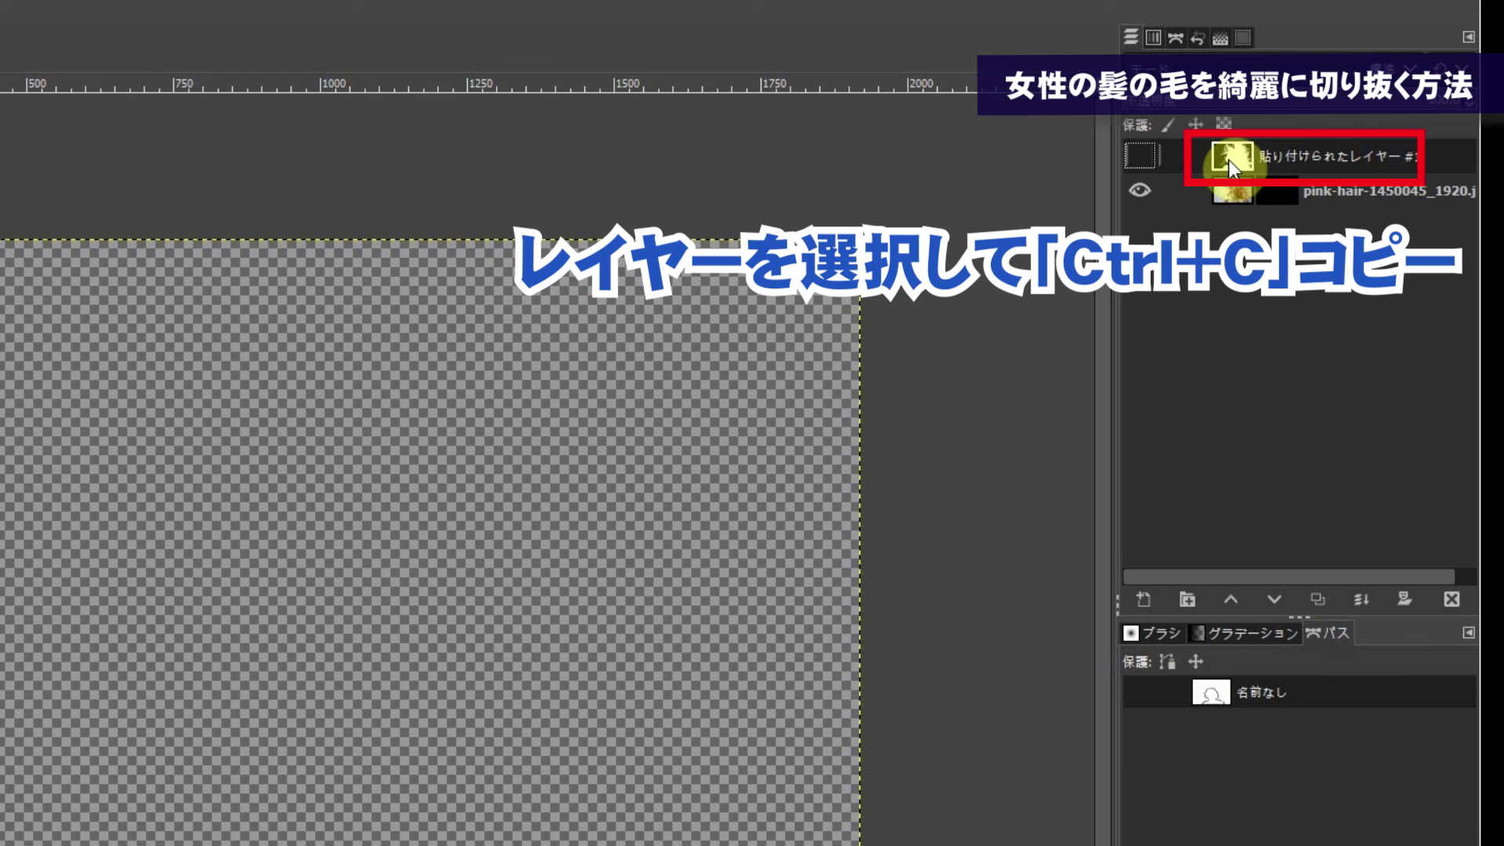
click(1285, 196)
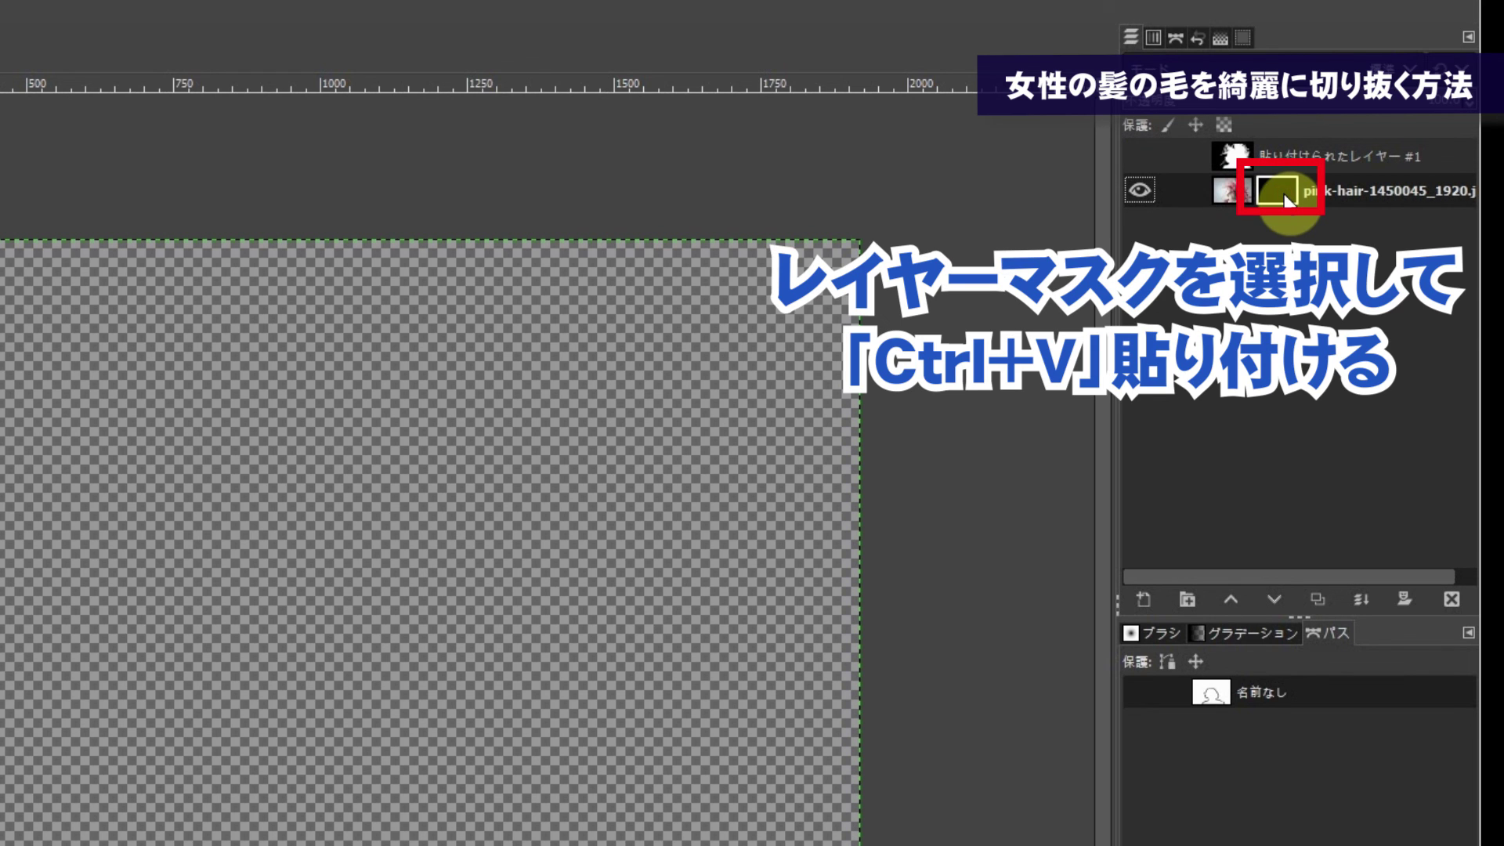
key(ctrl+v)
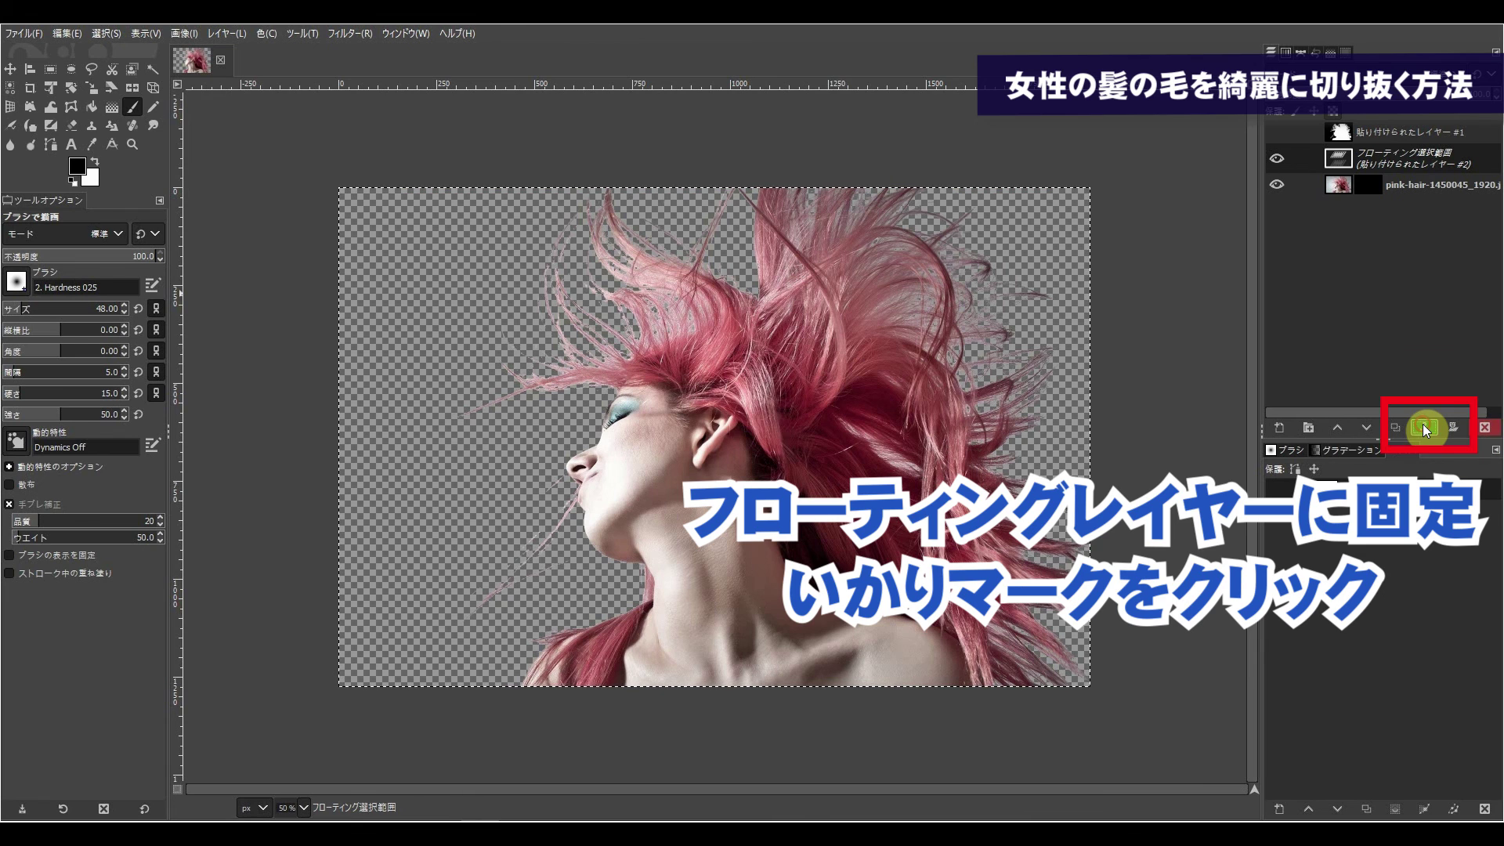
click(1423, 425)
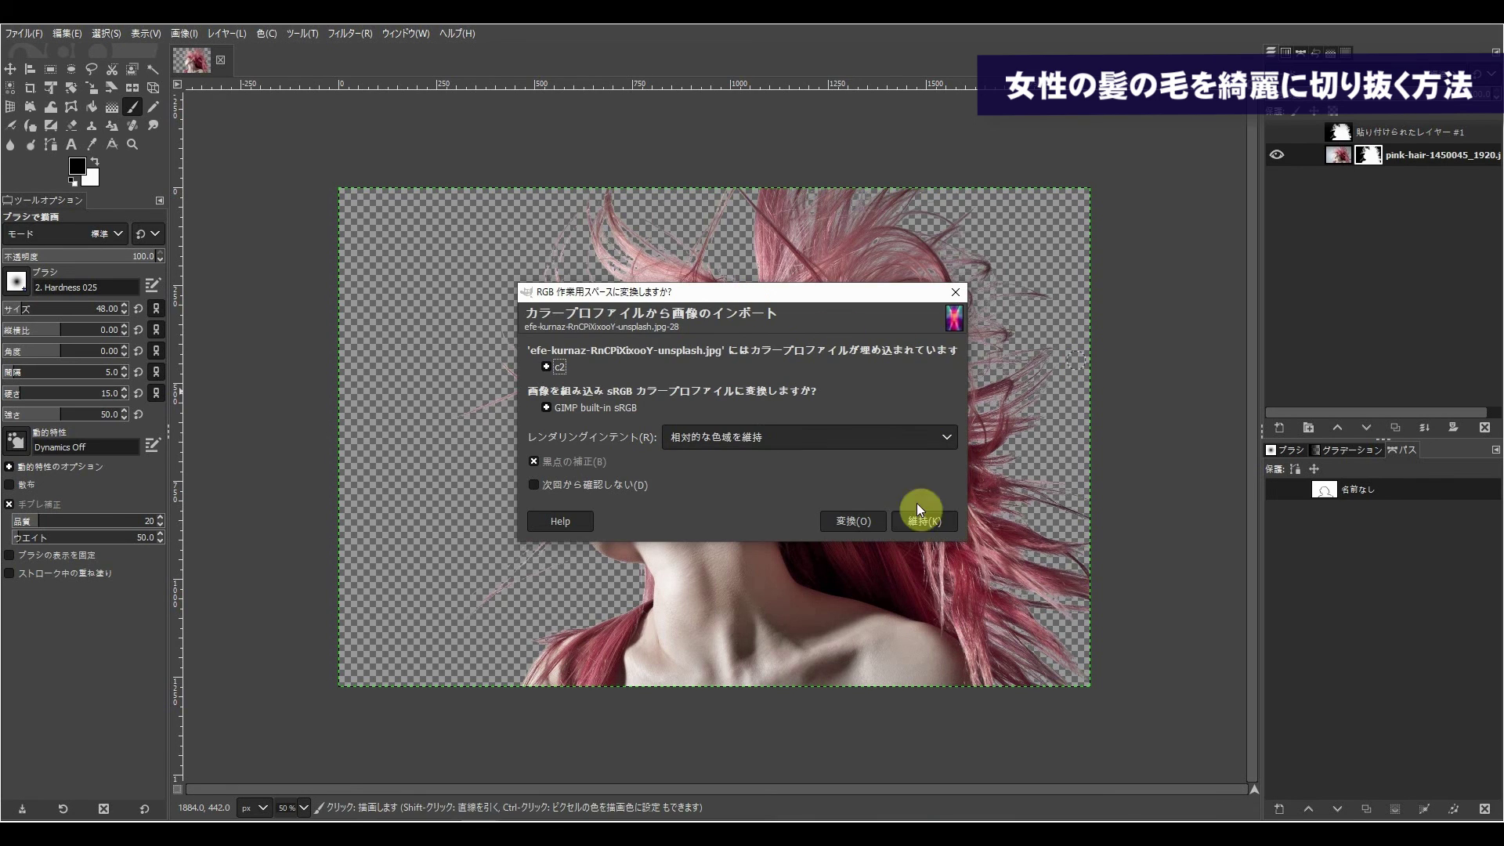
Convert the streaked background to built-in sRGB, lower it beneath the woman, and reselect the mask
click(857, 523)
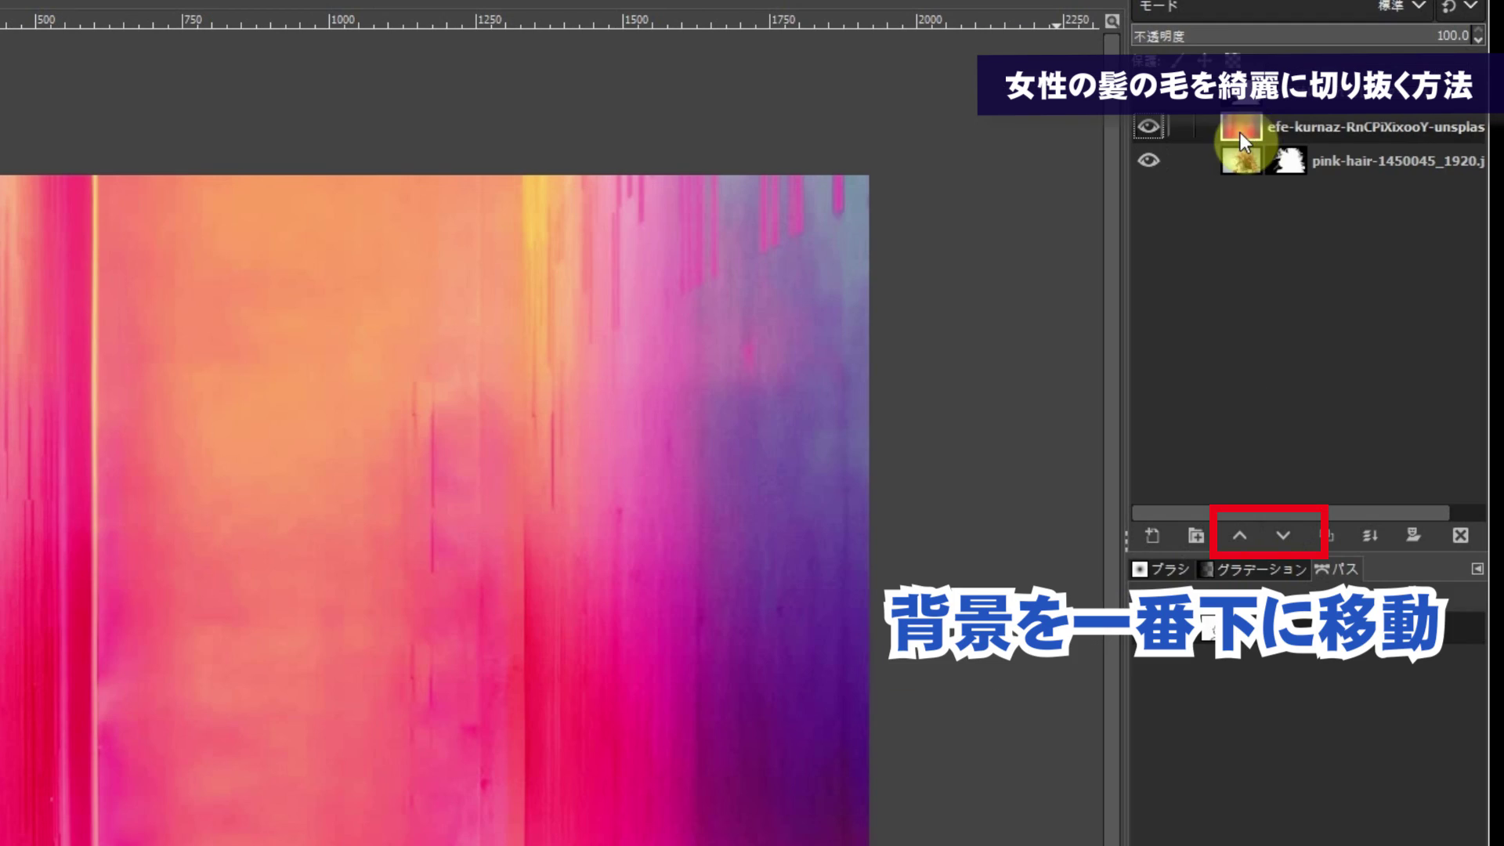
click(1280, 535)
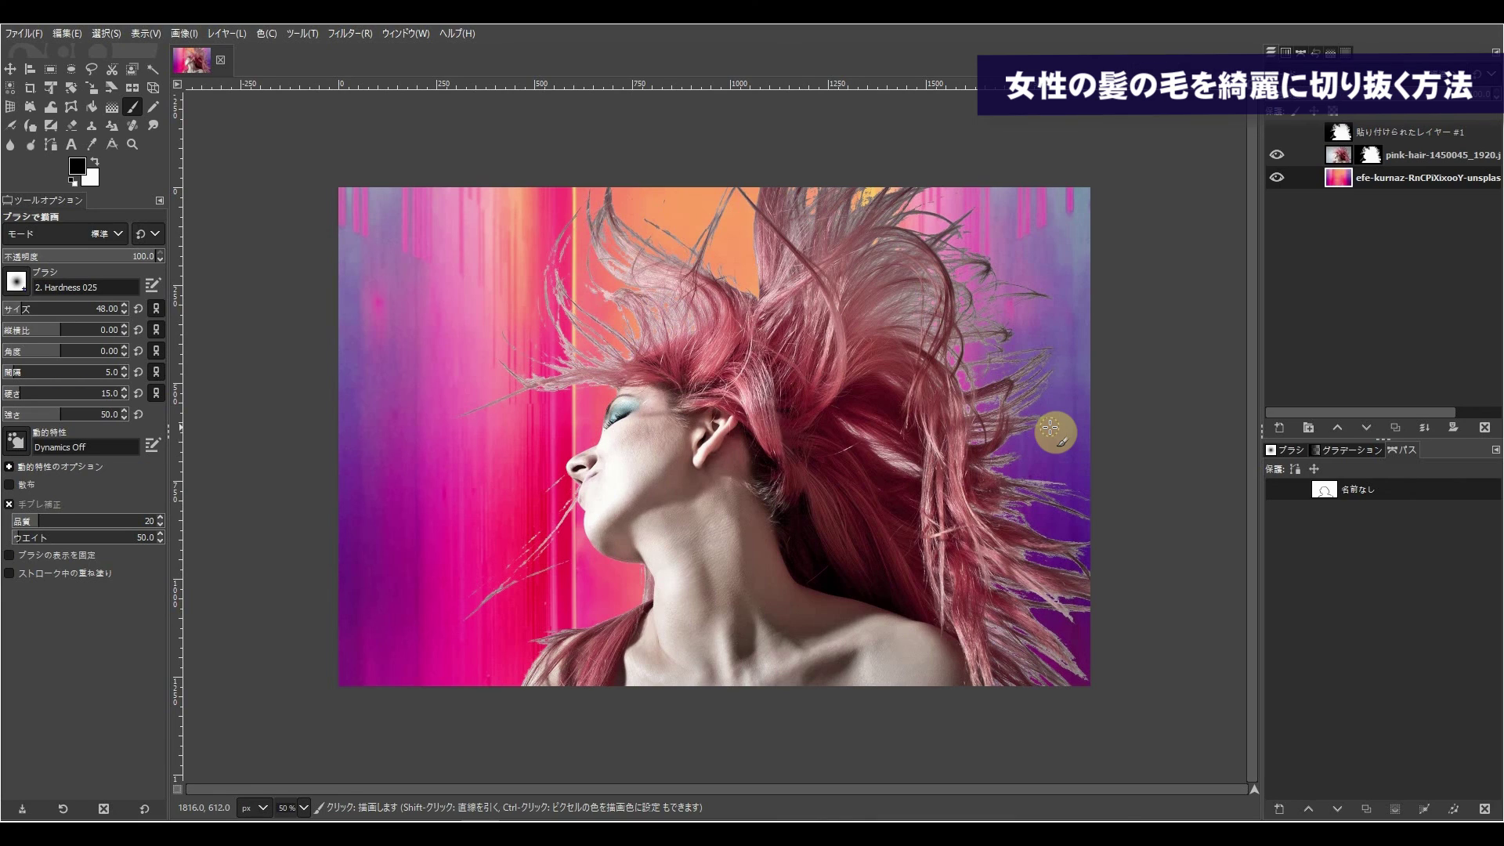
click(1282, 134)
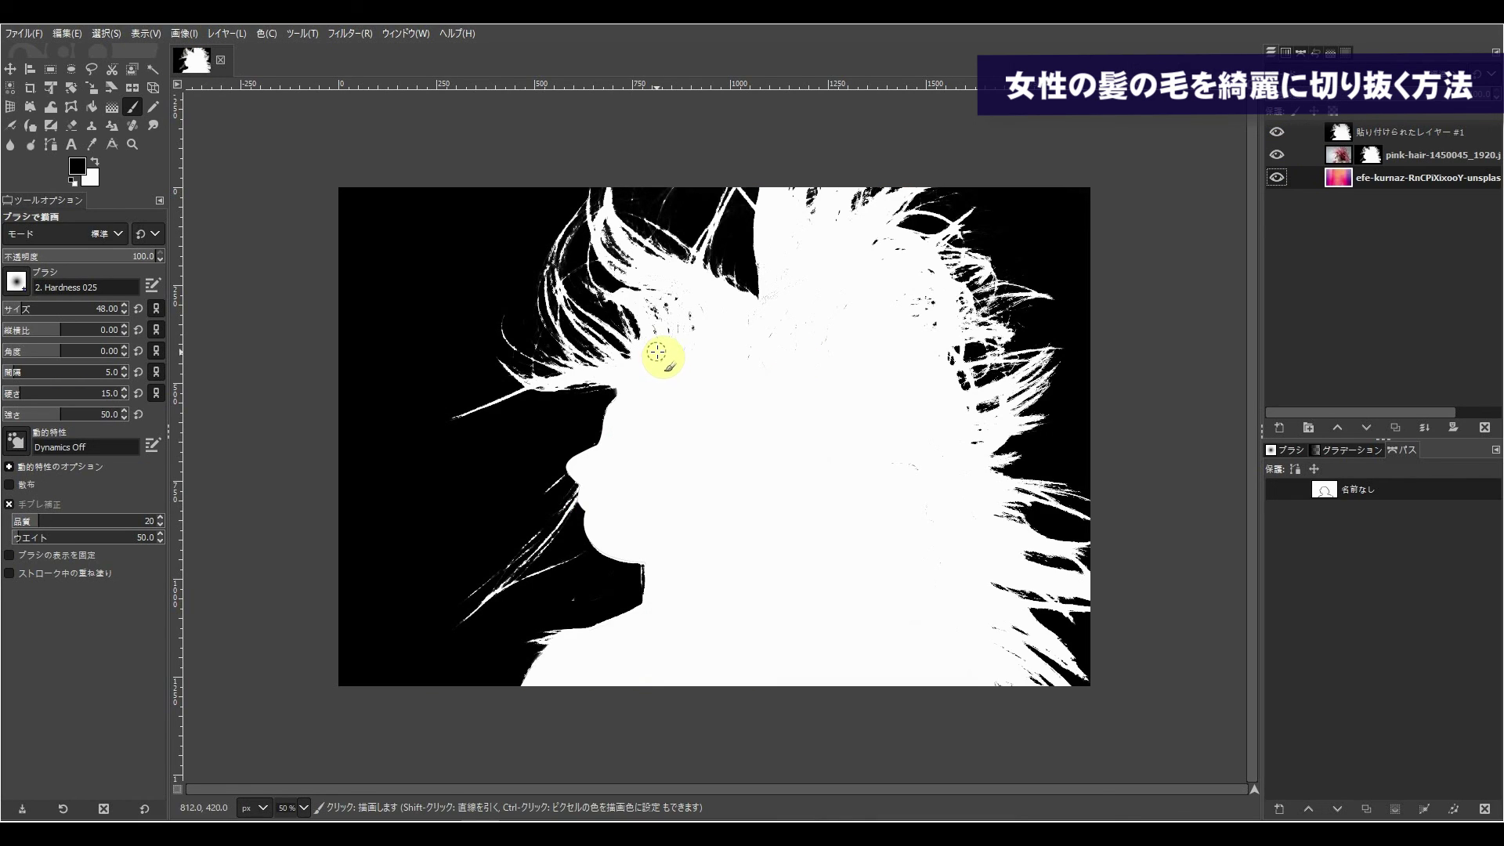
click(1277, 132)
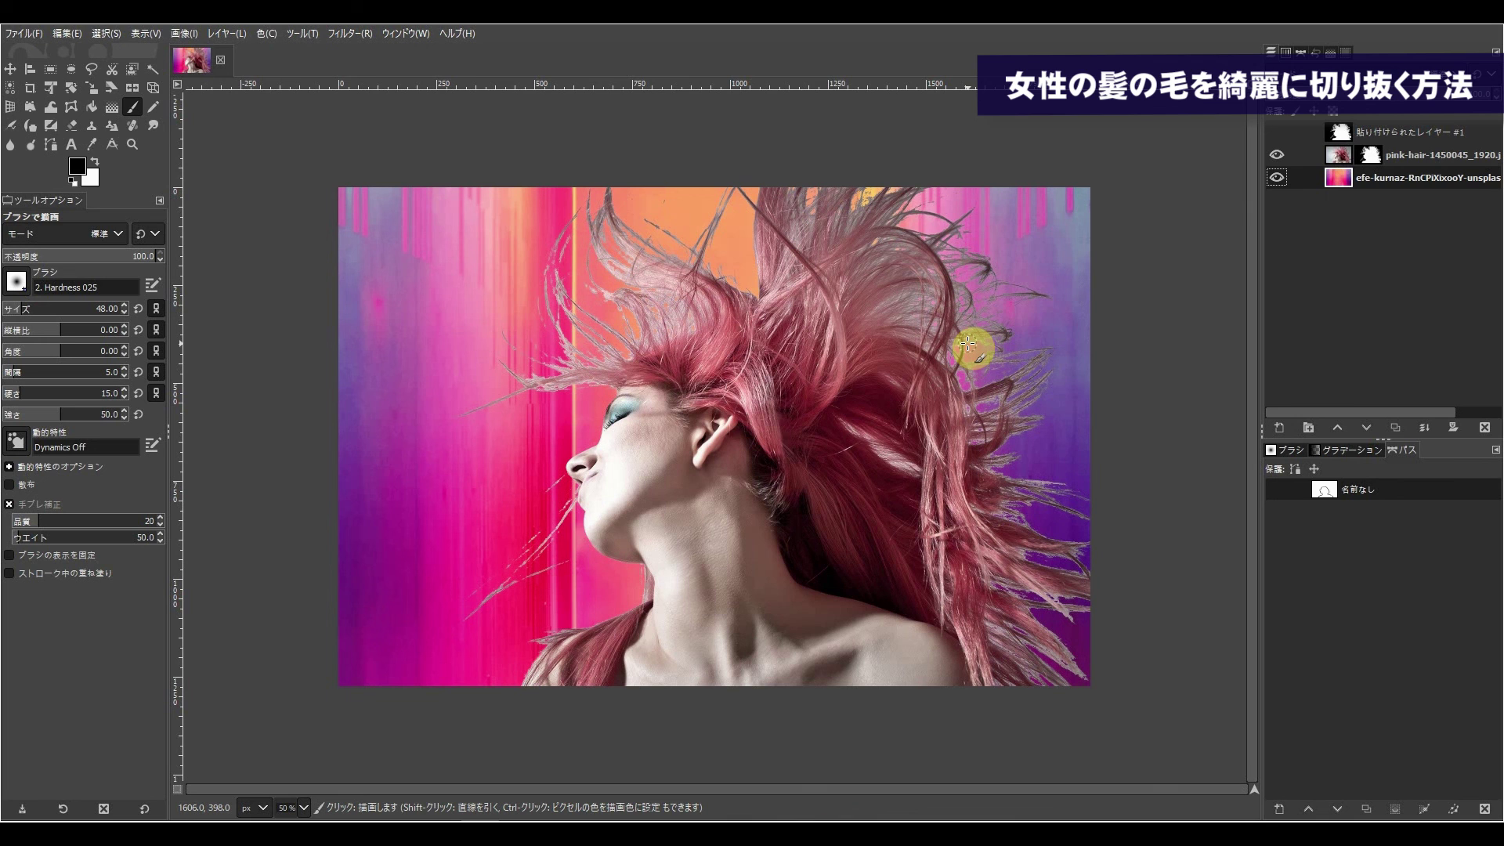
click(1371, 158)
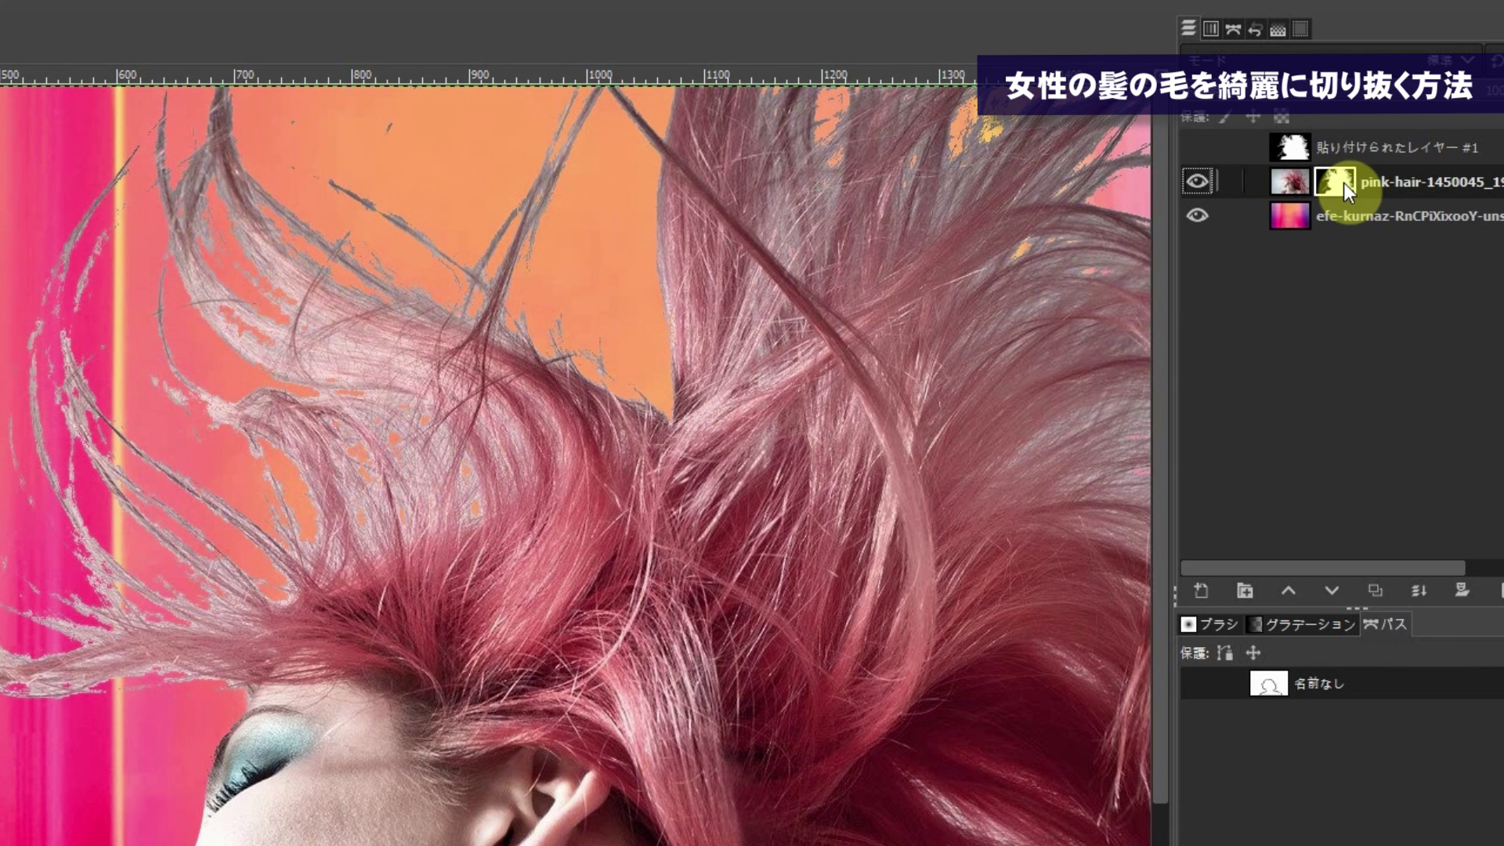
Set up the Paintbrush with black (000000) at size 19, then swap to white
click(130, 108)
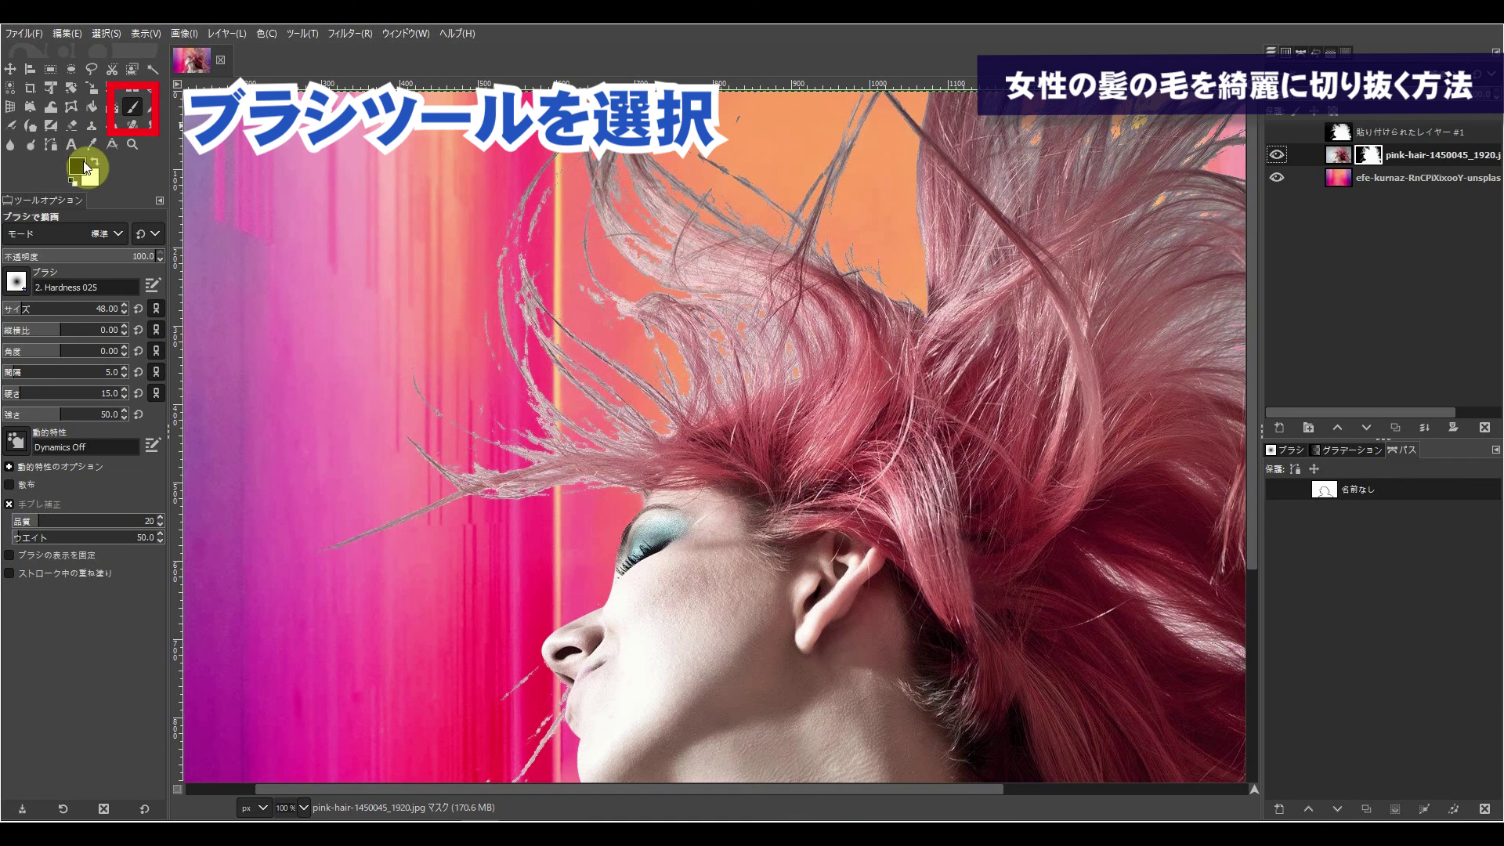
click(79, 169)
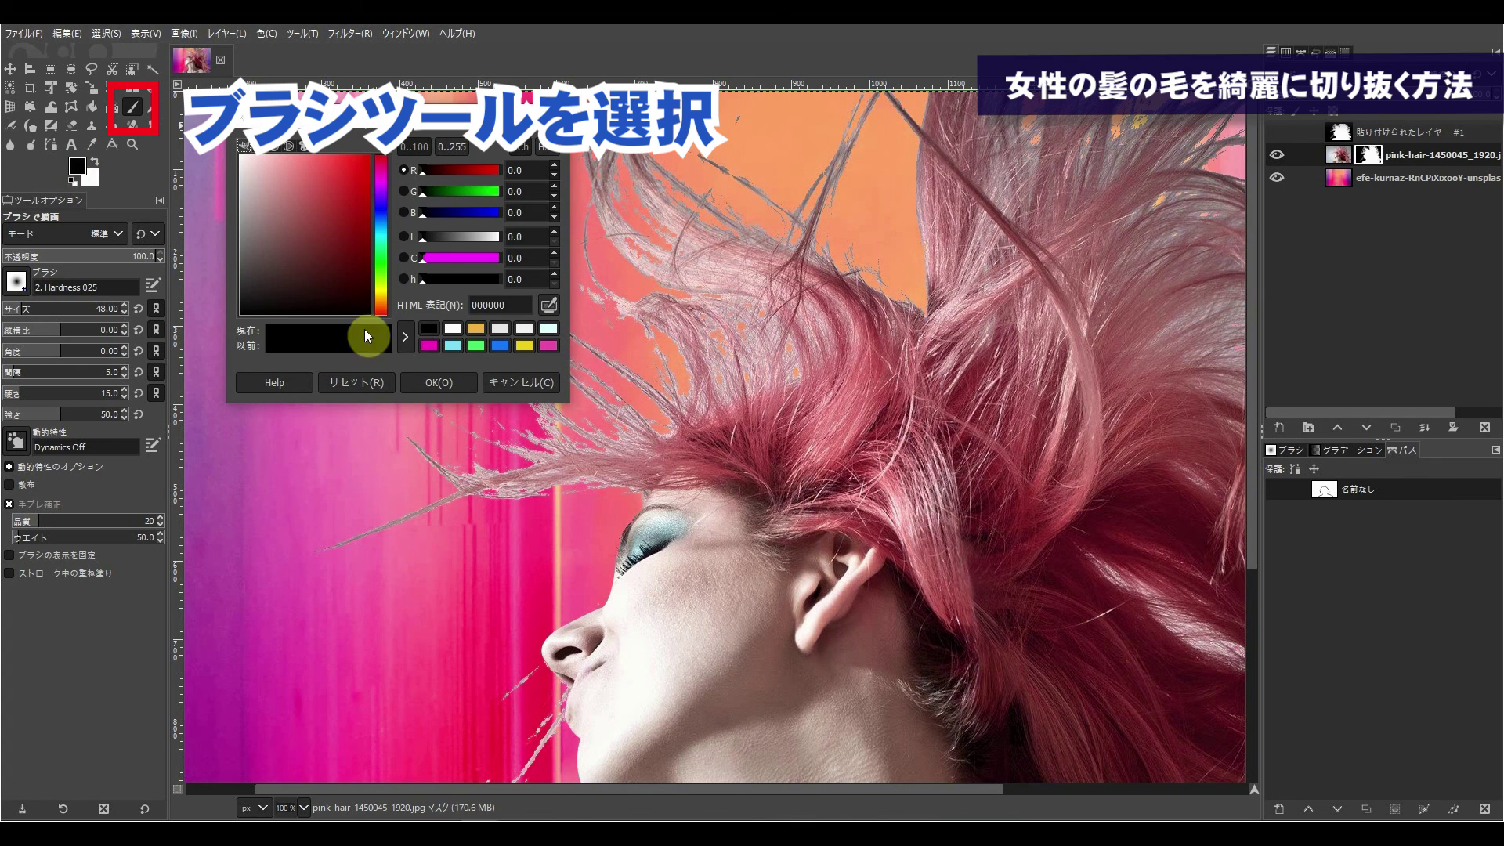
click(438, 382)
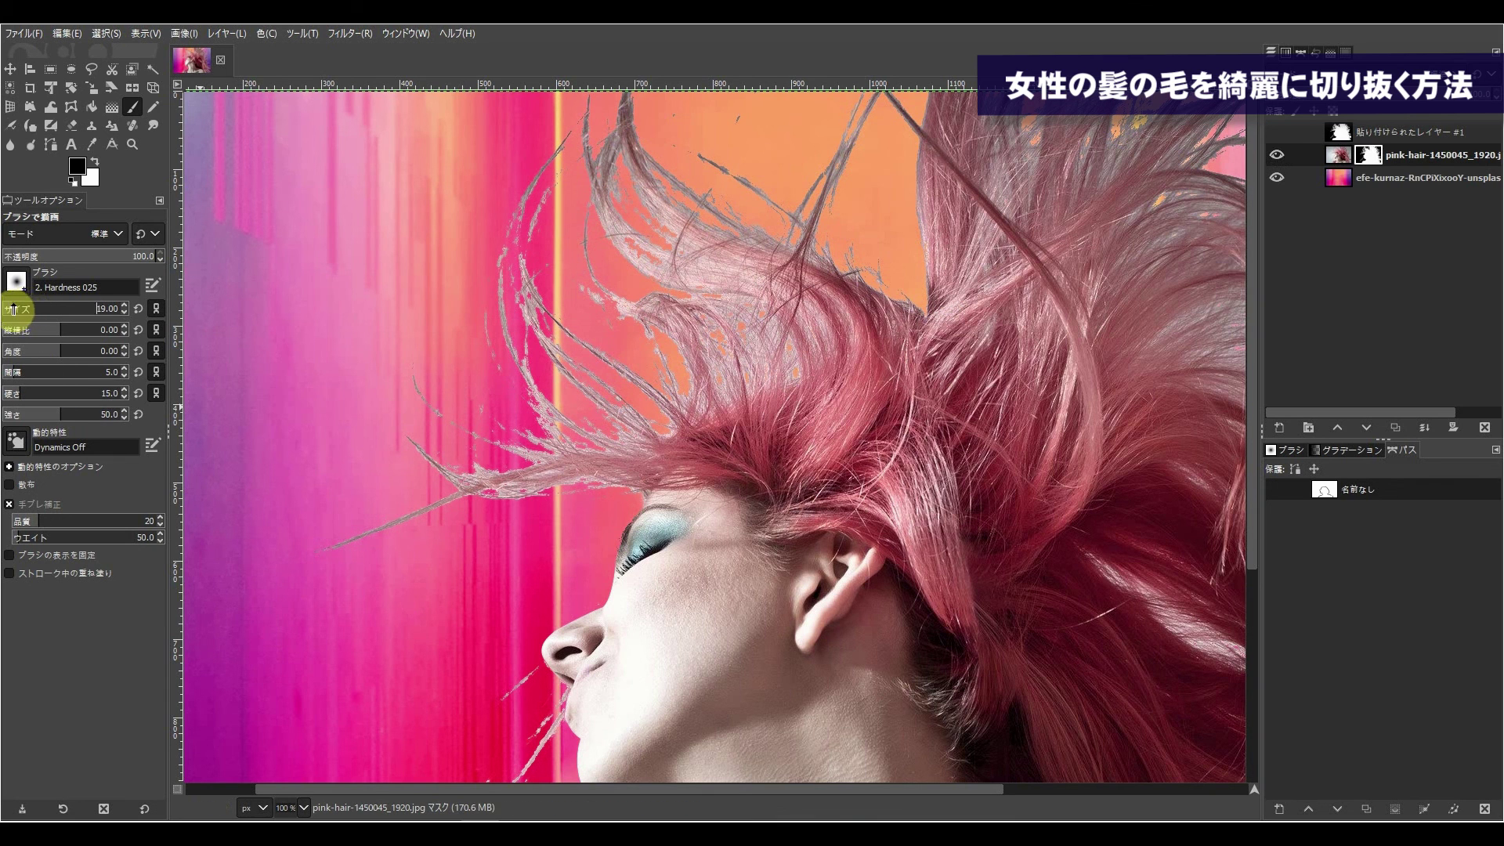
drag(14, 309, 11, 310)
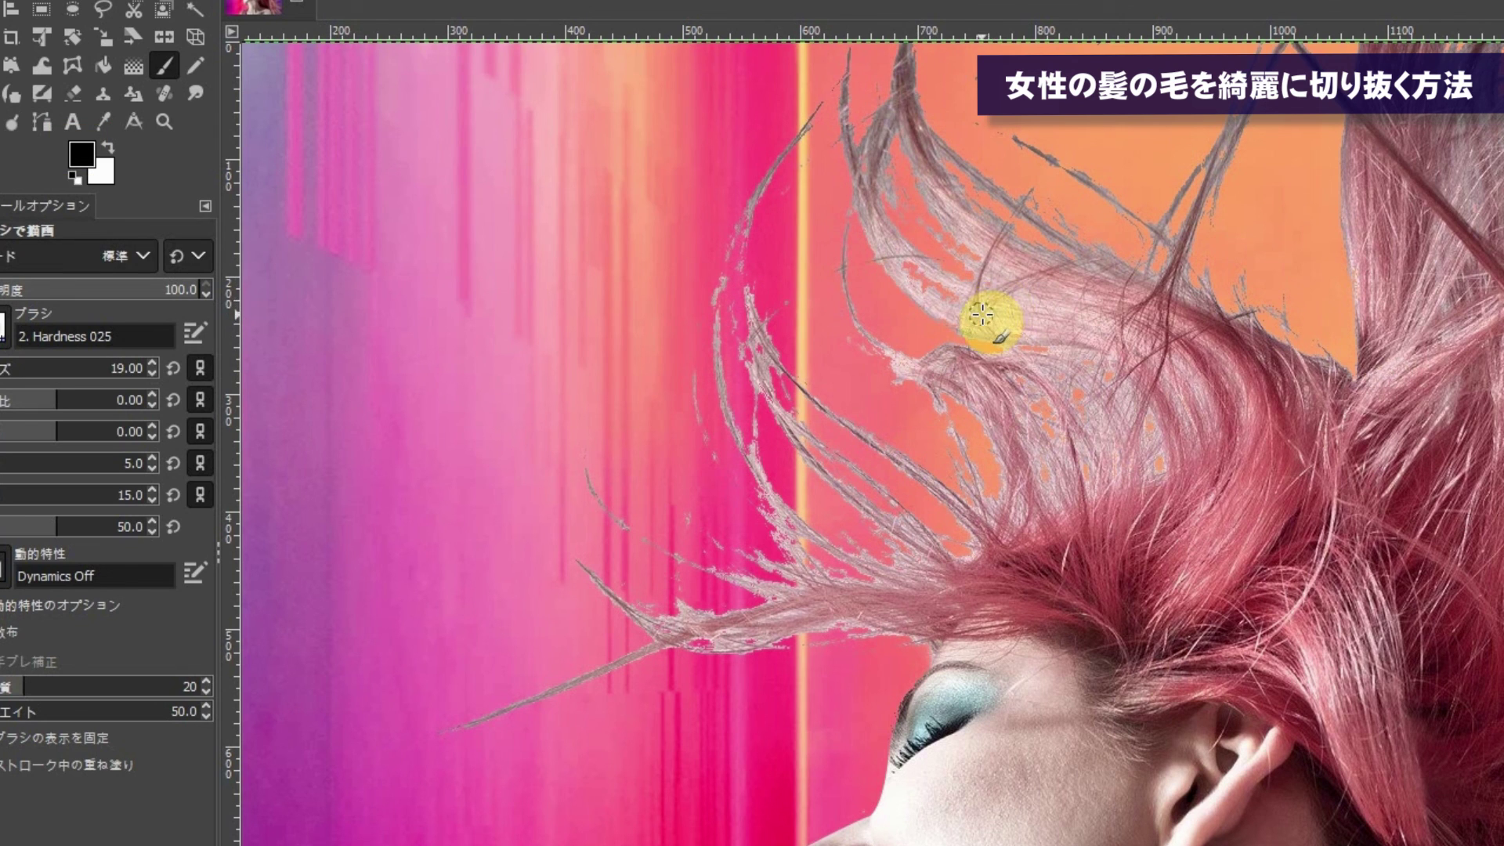
click(111, 143)
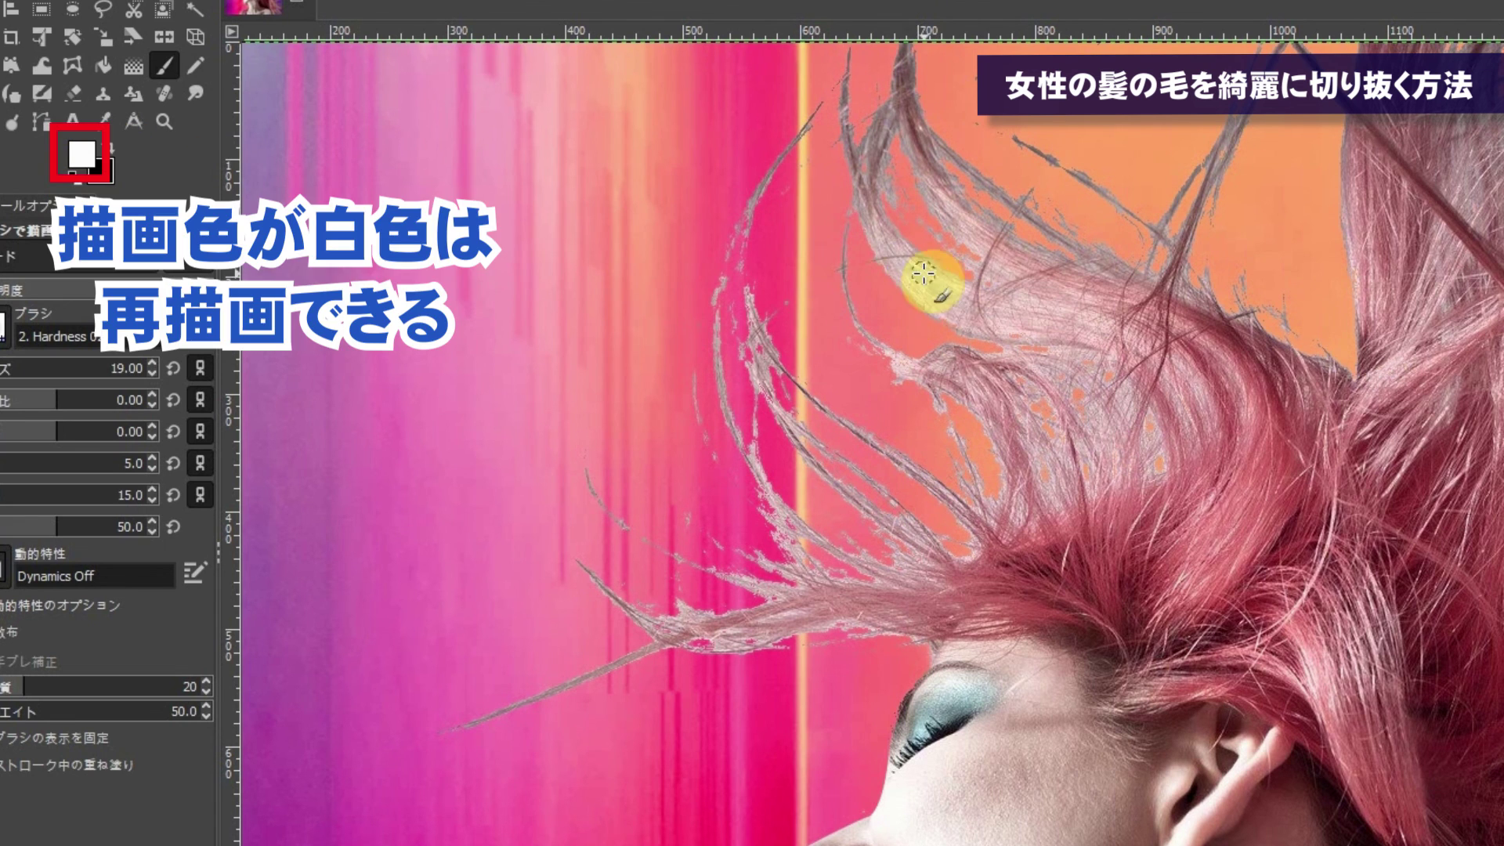
Retouch the thin upper-left hair strands on the layer mask
mouse_move(975, 300)
mouse_down()
mouse_move(991, 262)
mouse_move(943, 208)
mouse_move(997, 269)
mouse_move(943, 198)
mouse_move(900, 191)
mouse_move(954, 248)
mouse_move(907, 219)
mouse_move(890, 152)
mouse_move(893, 195)
mouse_move(883, 173)
mouse_move(862, 194)
mouse_move(880, 168)
mouse_move(871, 192)
mouse_up()
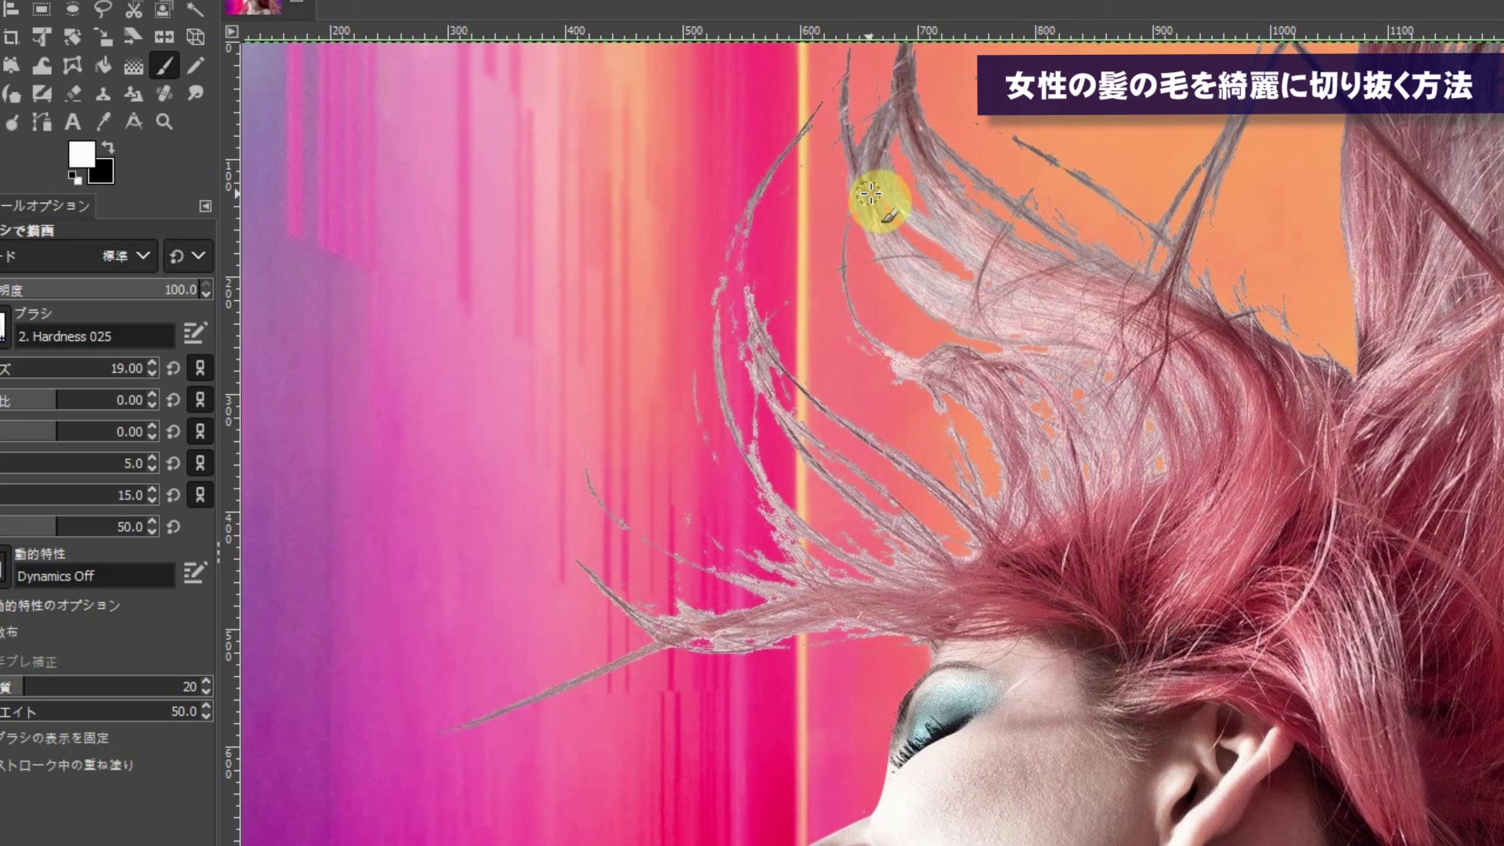
mouse_move(792, 245)
mouse_down()
mouse_move(745, 245)
mouse_move(755, 225)
mouse_move(738, 237)
mouse_move(725, 298)
mouse_move(737, 231)
mouse_move(755, 317)
mouse_move(732, 296)
mouse_move(739, 319)
mouse_move(730, 302)
mouse_move(714, 323)
mouse_up()
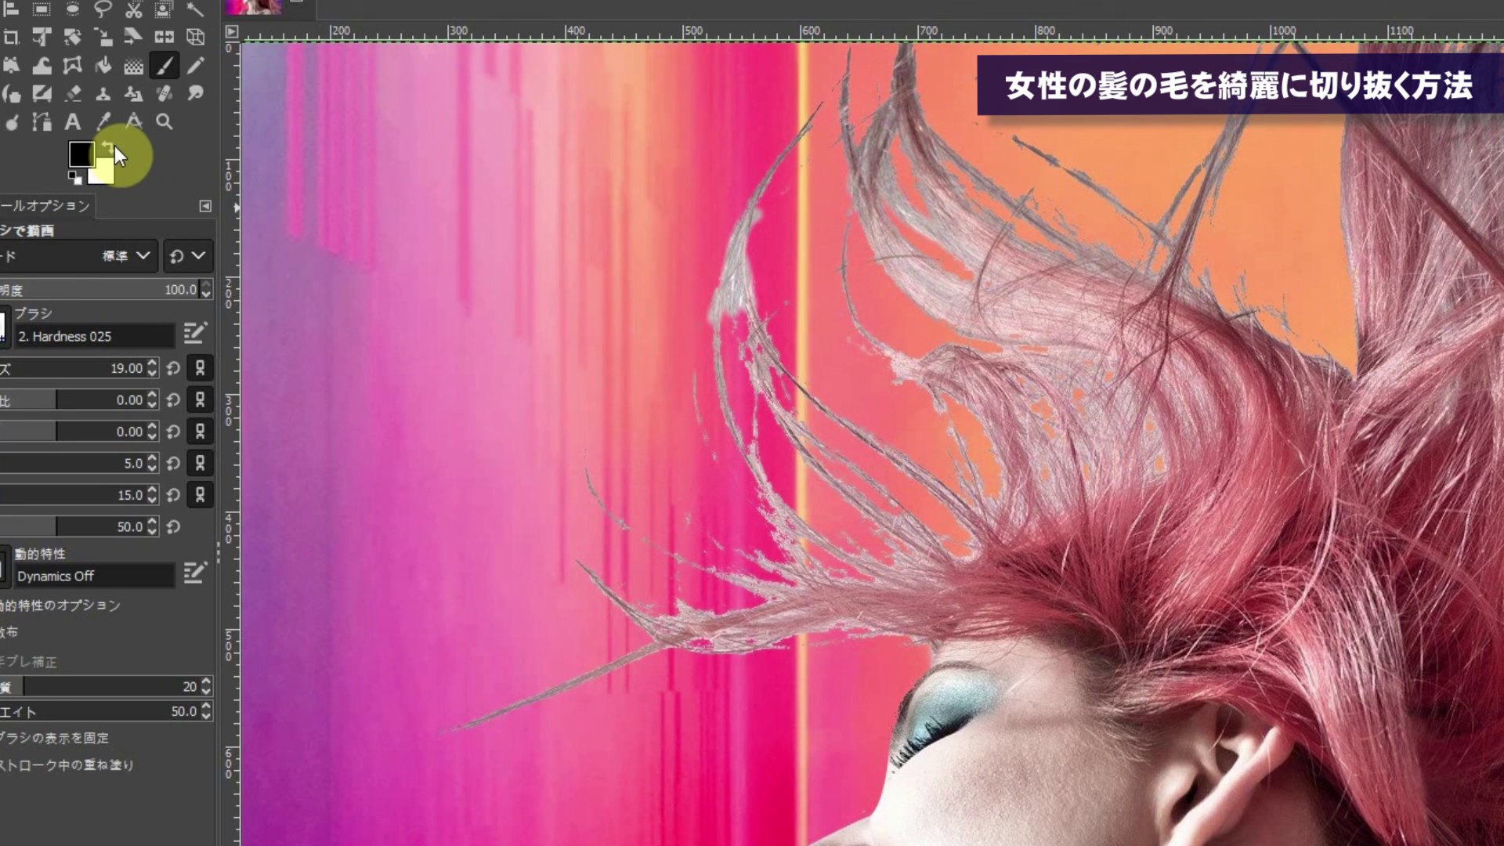
mouse_move(799, 312)
mouse_down()
mouse_move(762, 354)
mouse_move(731, 321)
mouse_move(771, 211)
mouse_move(766, 242)
mouse_up()
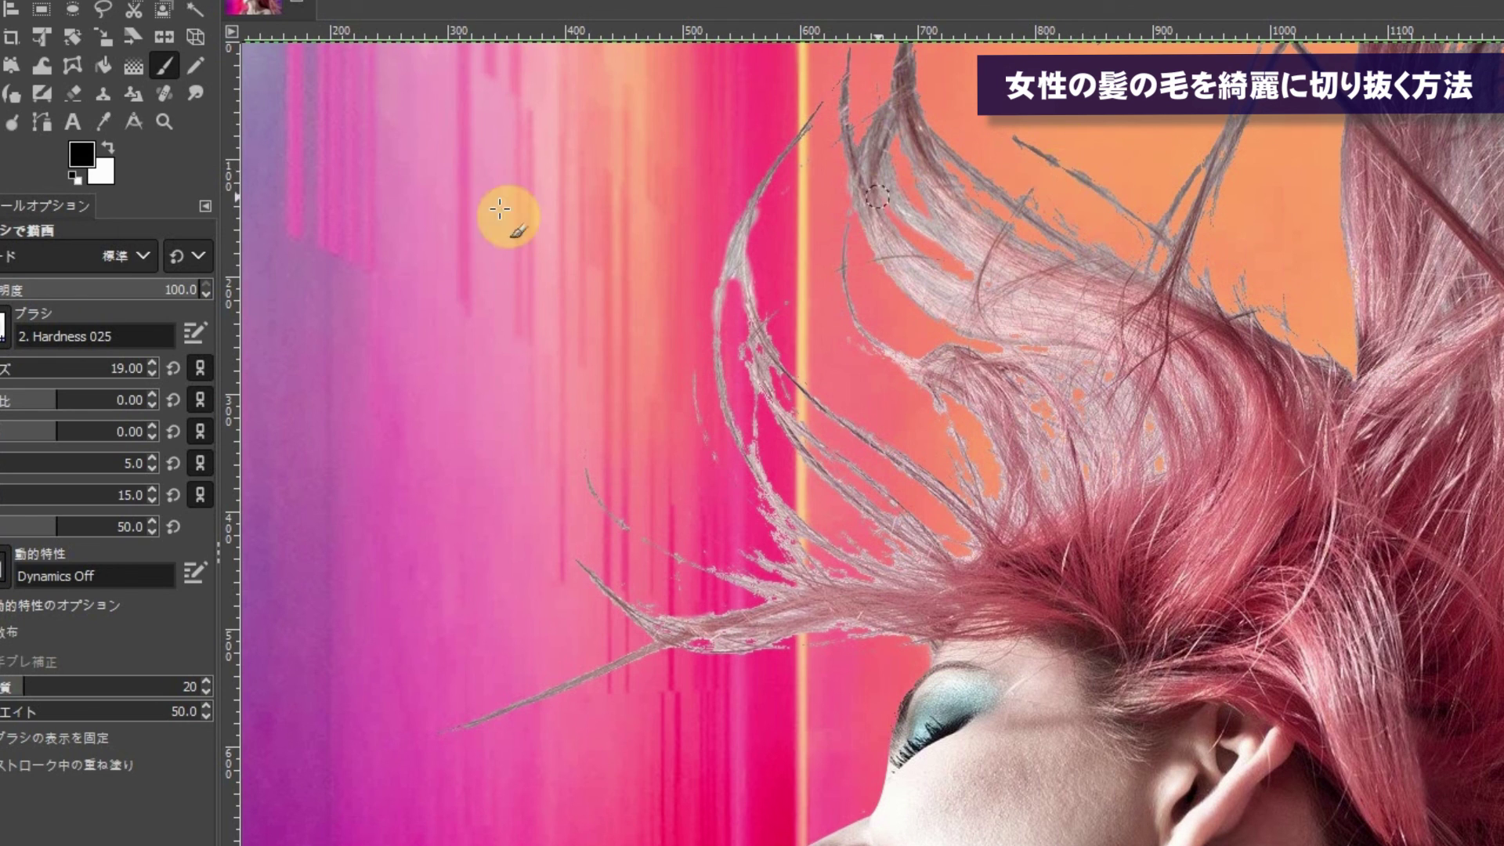
Restore the stray upper strand in white, then mask its grey fringes in black
click(109, 146)
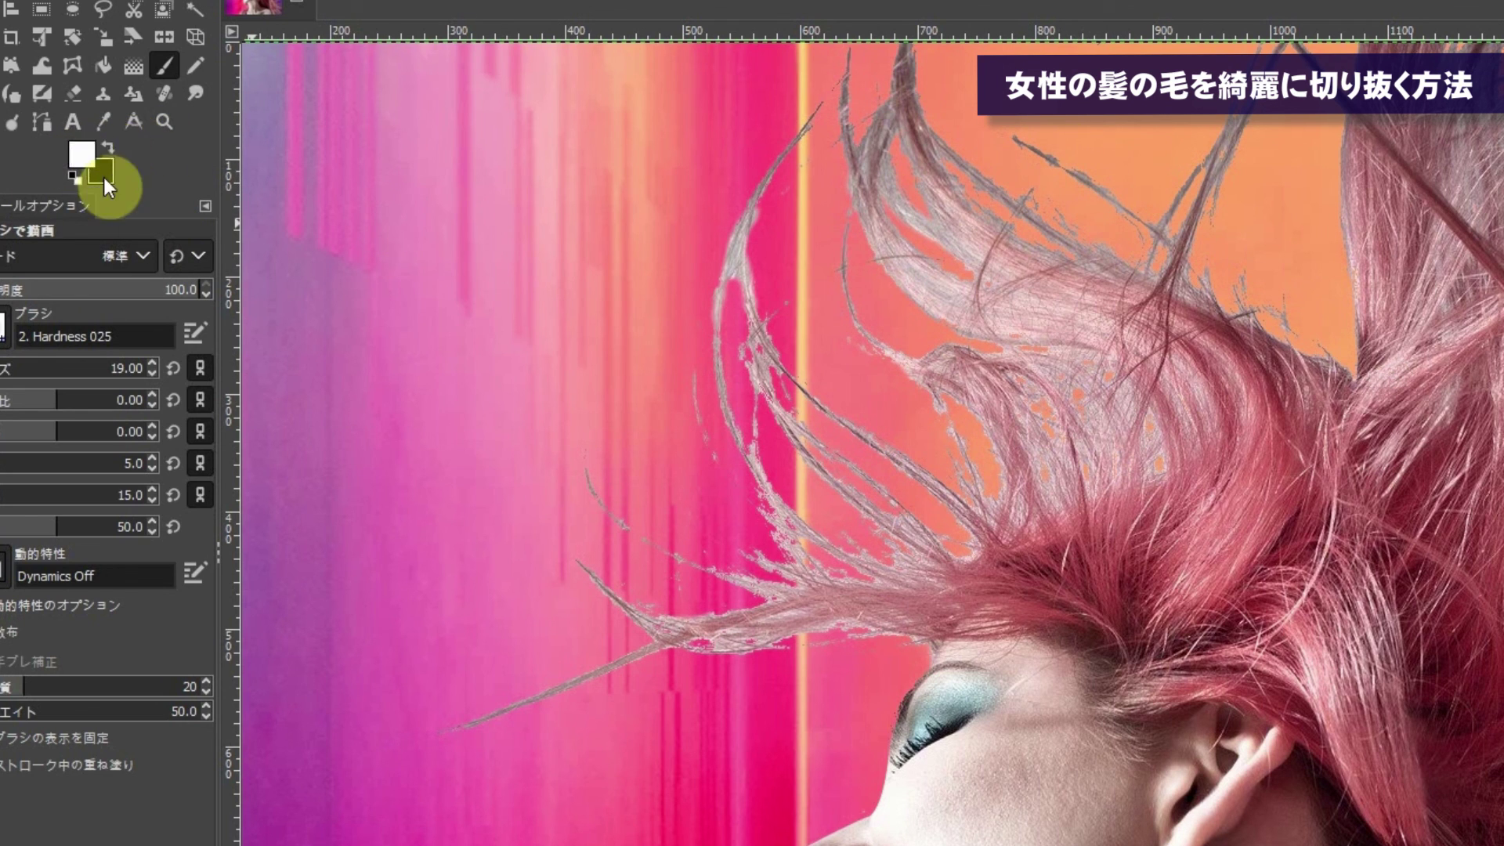
drag(971, 125, 1038, 150)
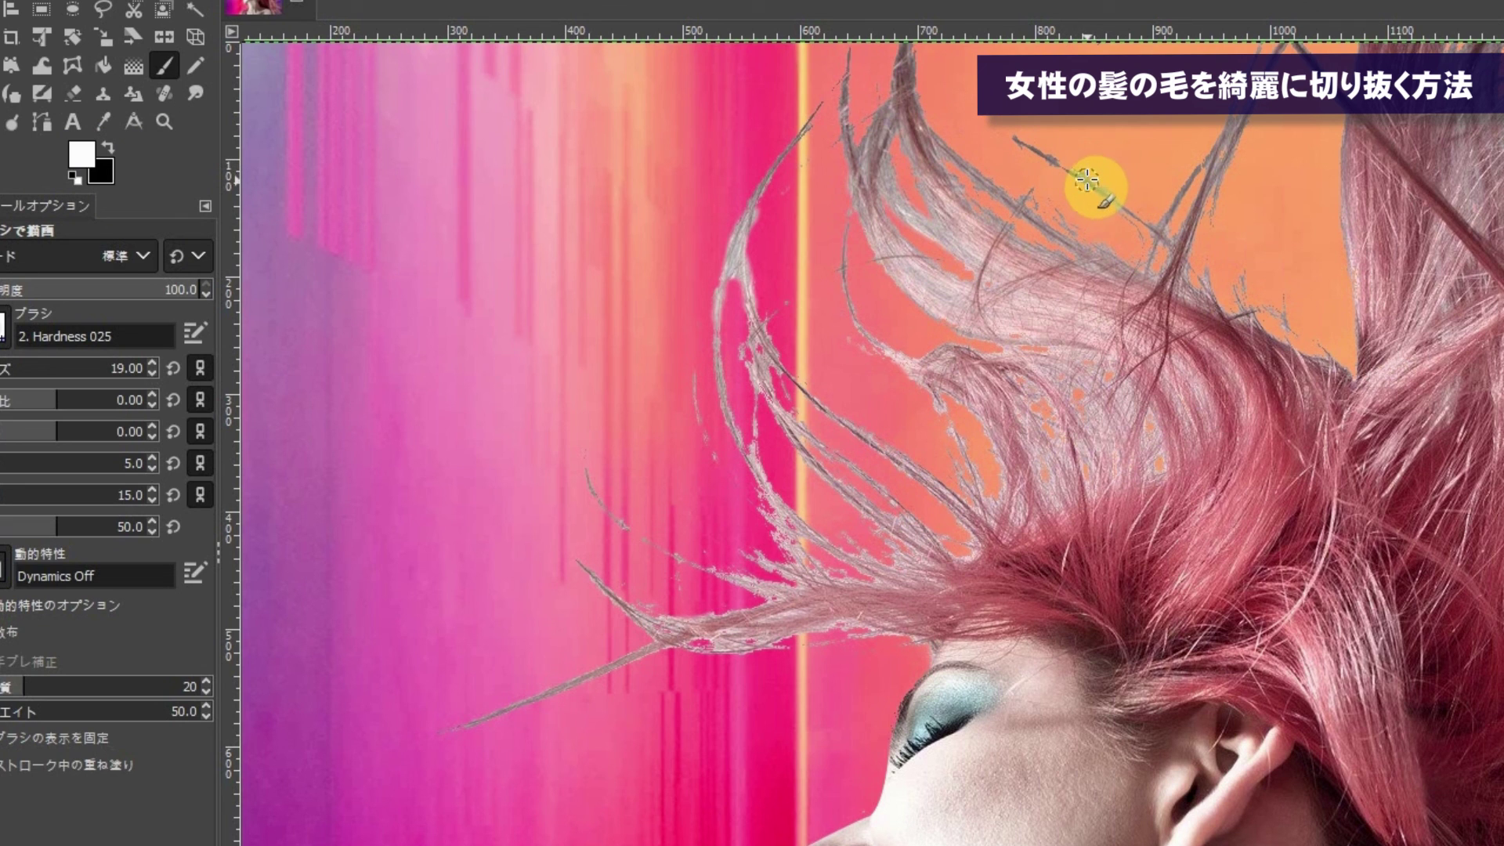
drag(1038, 150, 1159, 235)
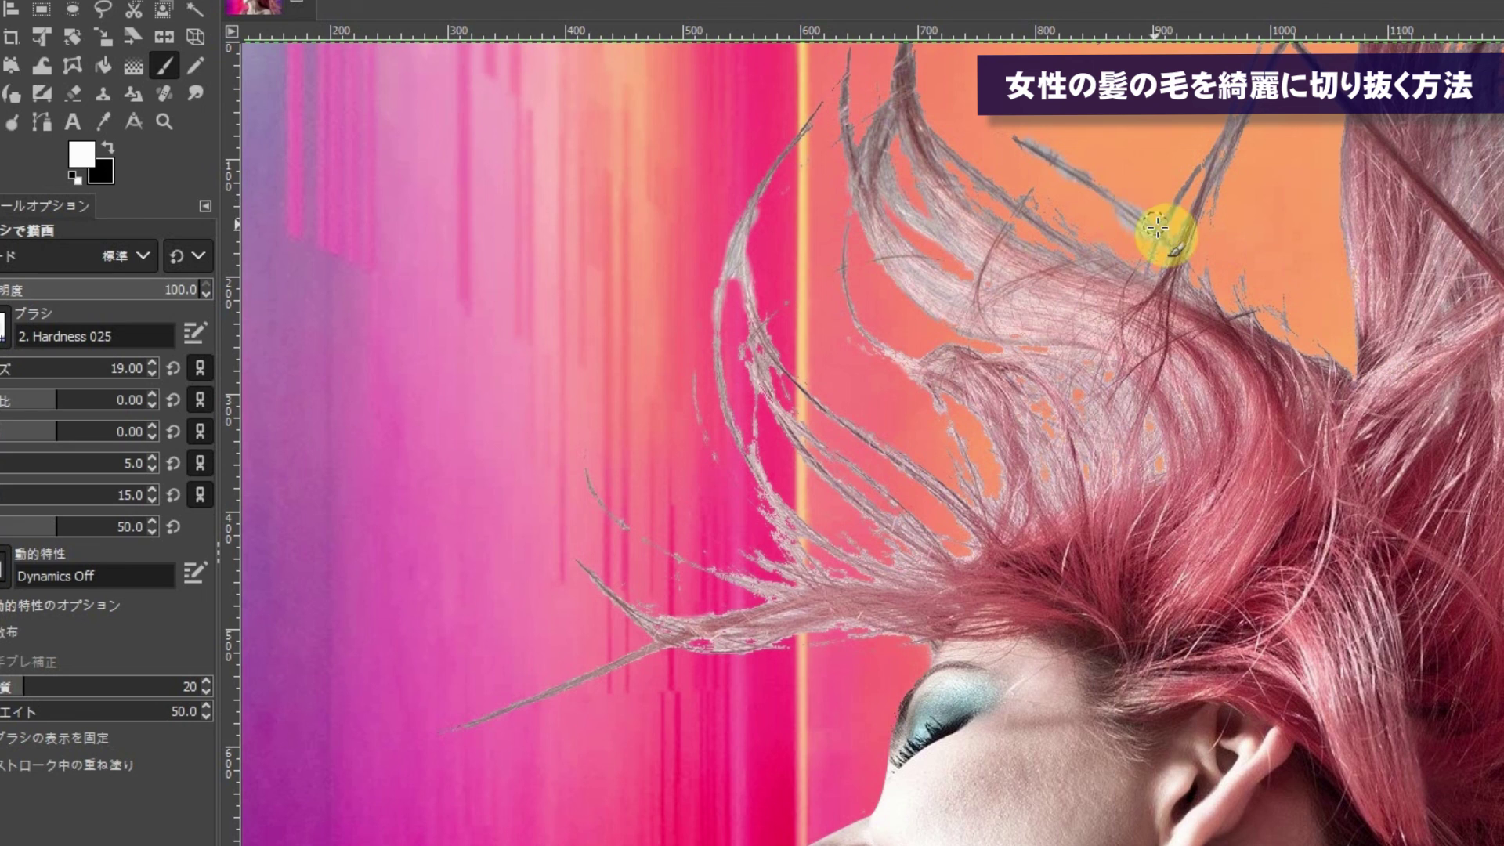
click(114, 146)
mouse_move(1101, 172)
mouse_down()
mouse_move(1131, 191)
mouse_move(1142, 245)
mouse_move(1118, 219)
mouse_move(1141, 208)
mouse_move(1154, 145)
mouse_move(1292, 219)
mouse_move(1219, 285)
mouse_move(1266, 292)
mouse_move(1252, 286)
mouse_move(1249, 309)
mouse_move(1286, 303)
mouse_move(1295, 333)
mouse_move(1286, 309)
mouse_move(1253, 315)
mouse_move(1309, 300)
mouse_up()
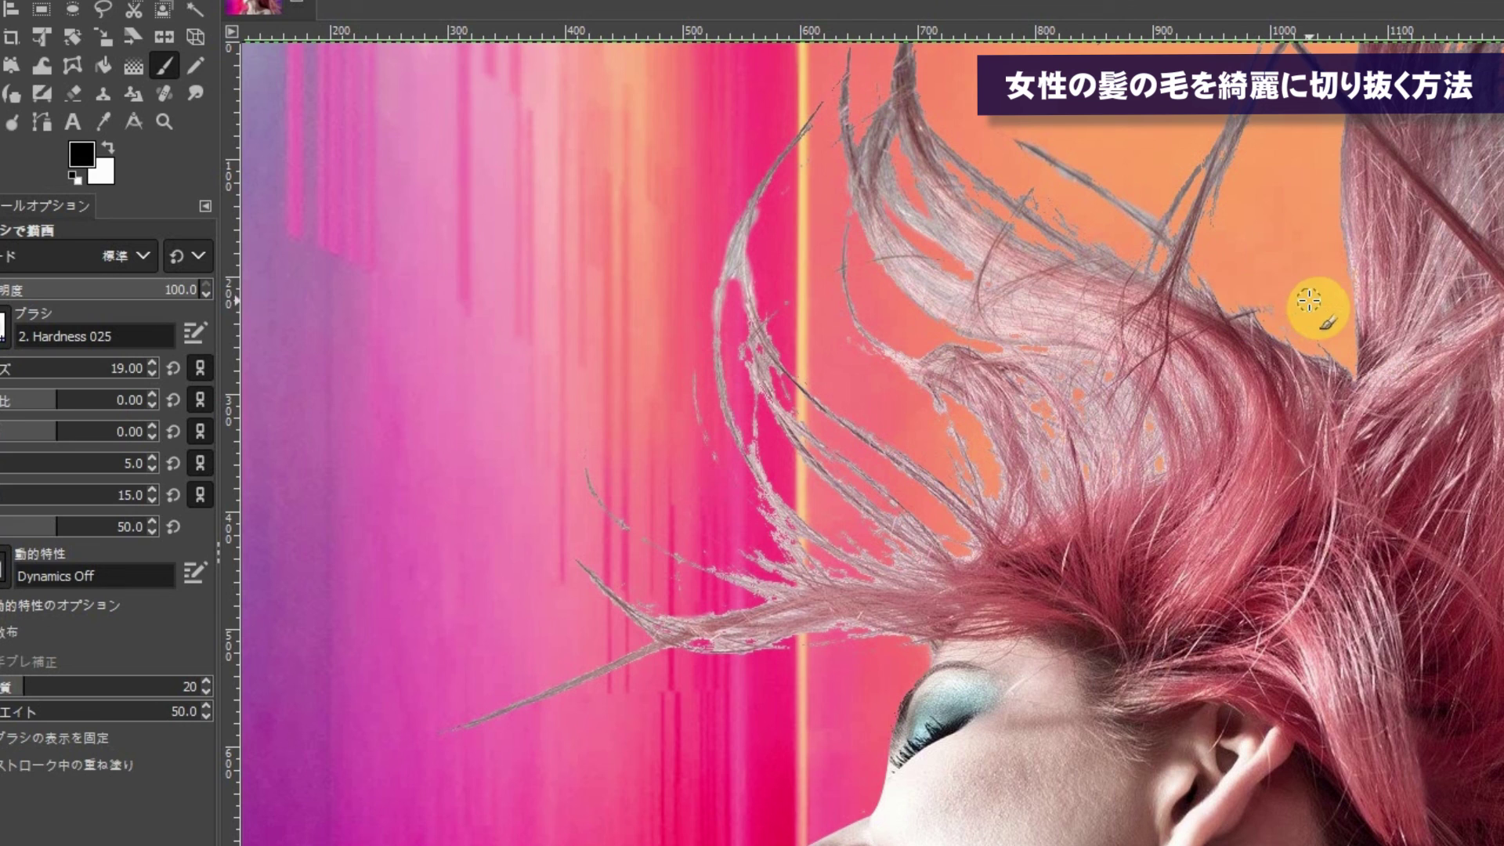
mouse_move(914, 218)
mouse_down()
mouse_move(930, 208)
mouse_move(906, 195)
mouse_move(893, 152)
mouse_move(923, 185)
mouse_move(900, 141)
mouse_move(934, 205)
mouse_move(1024, 295)
mouse_move(1279, 416)
mouse_move(897, 308)
mouse_move(561, 594)
mouse_up()
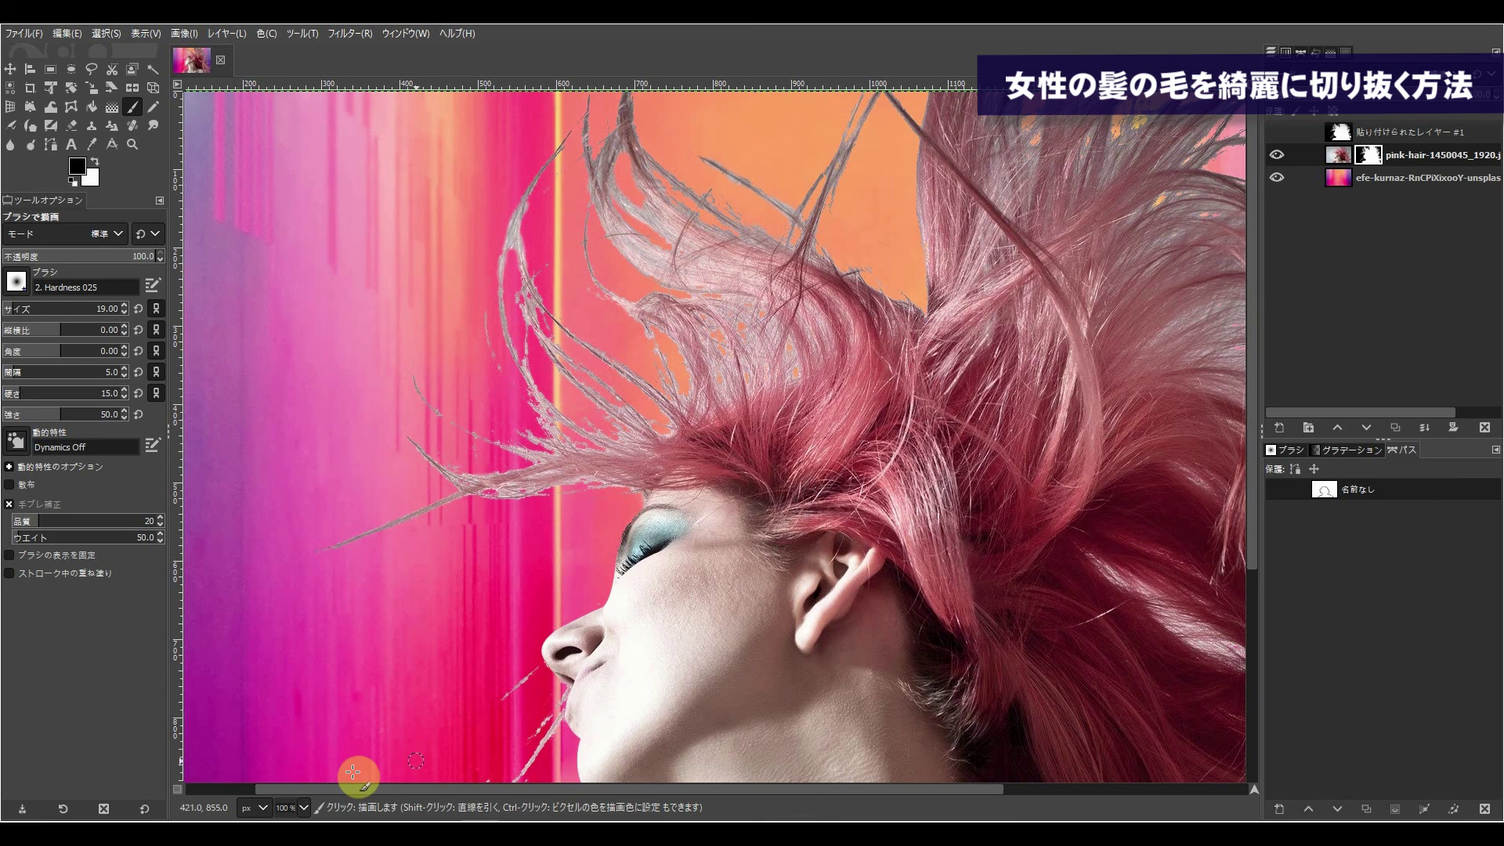
Zoom the view to 50% to show the whole composite
click(305, 808)
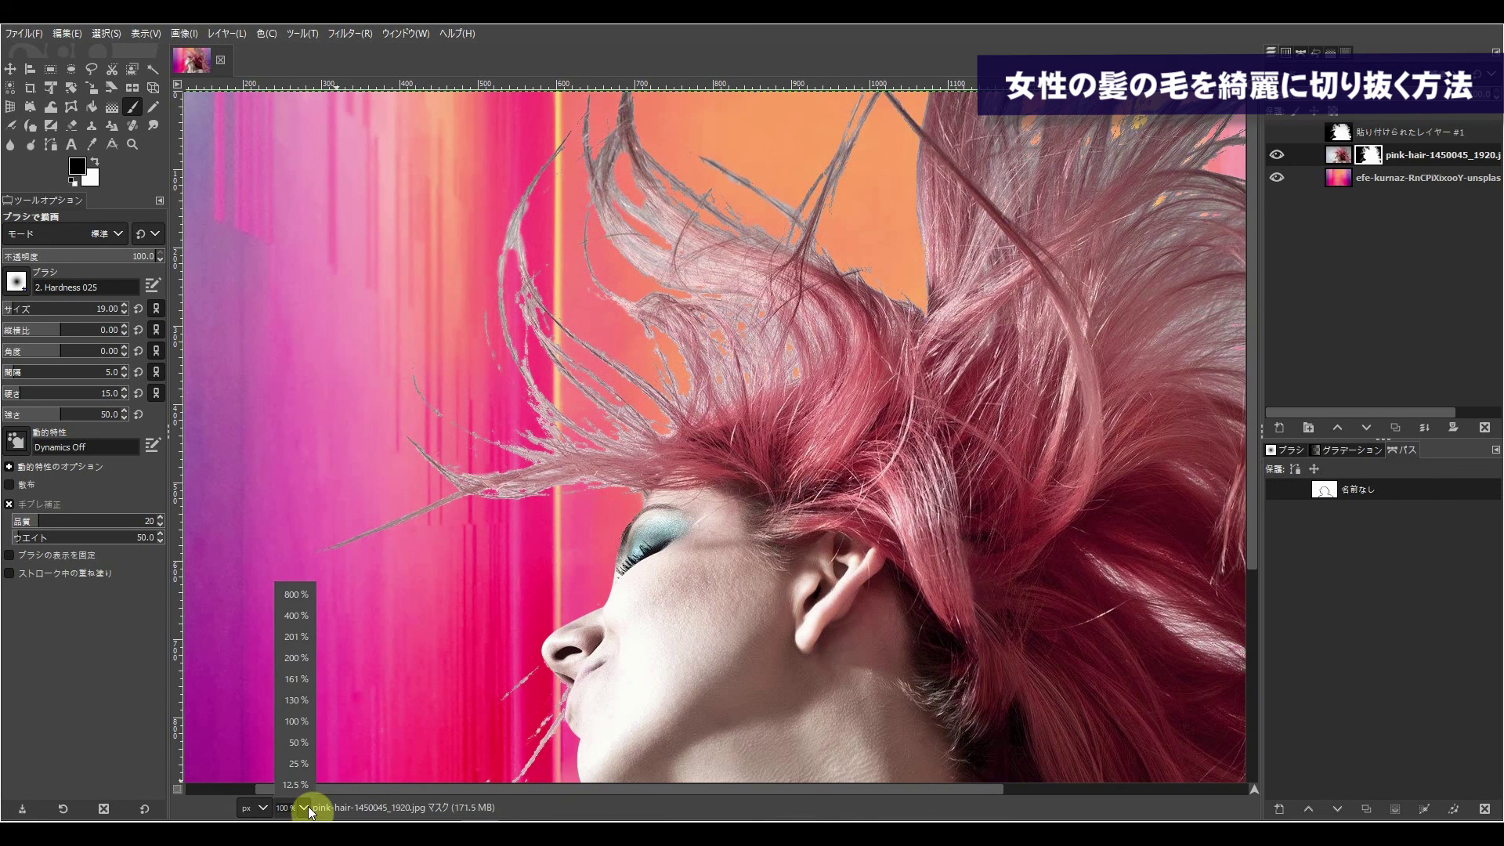
click(297, 745)
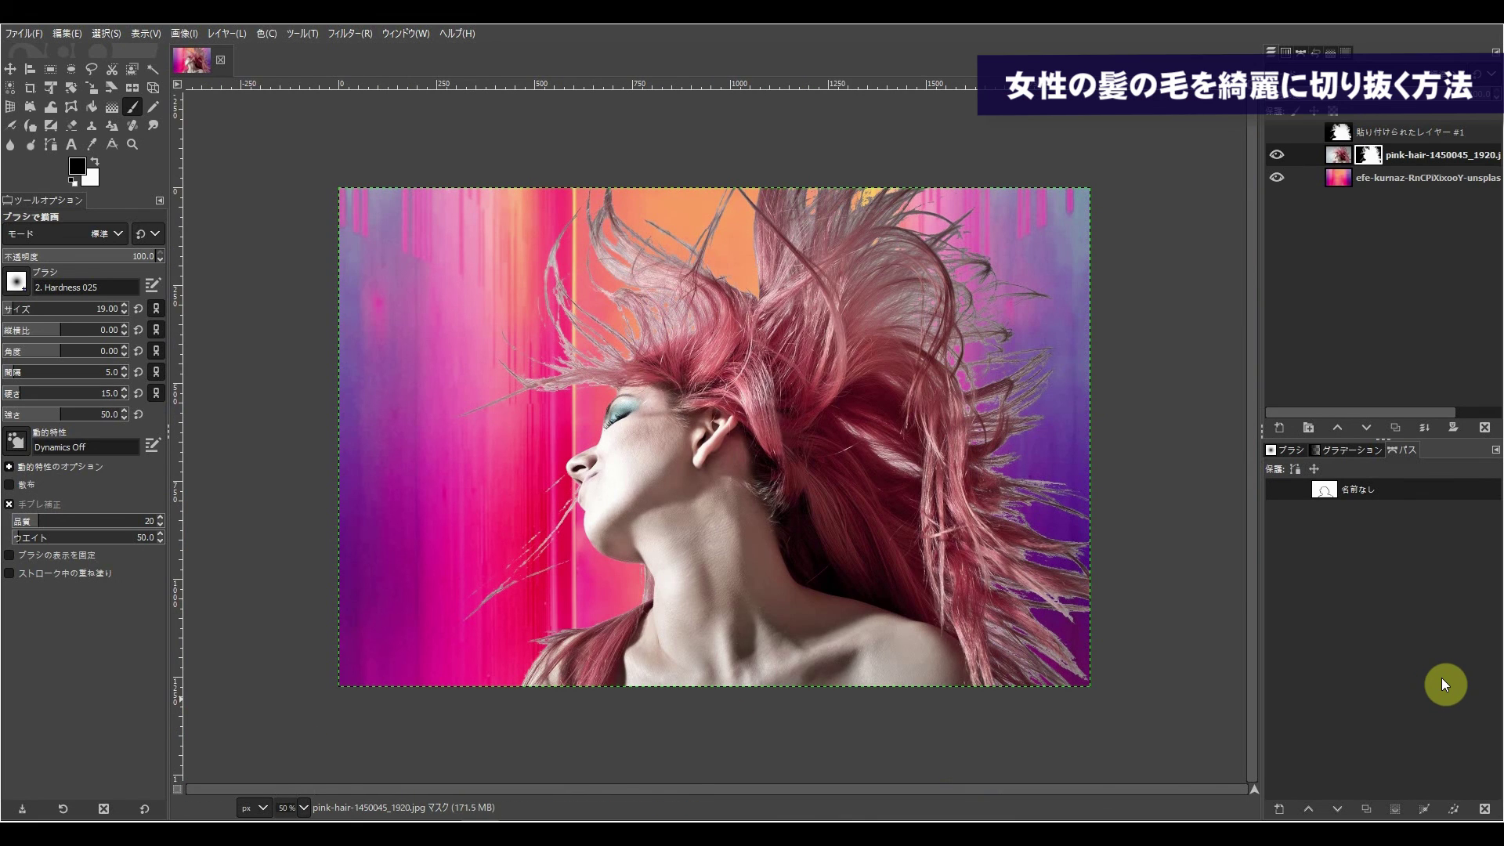